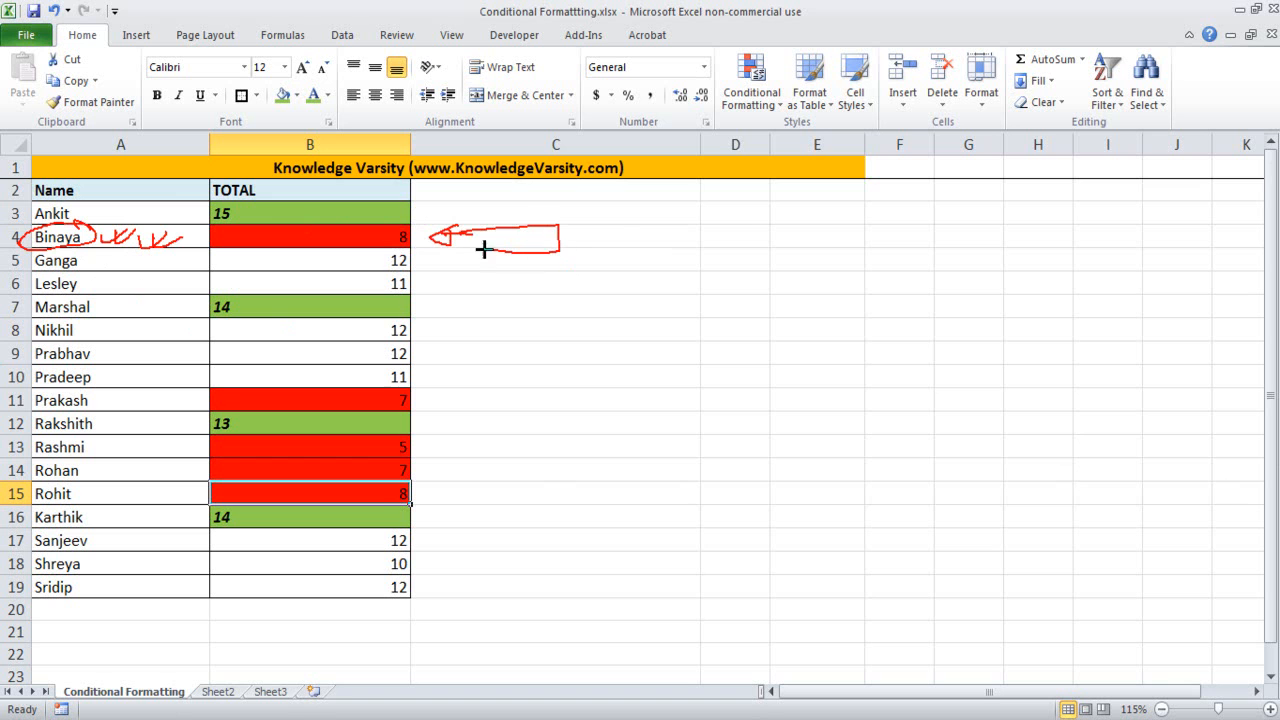
left_click_drag(786, 226, 800, 248)
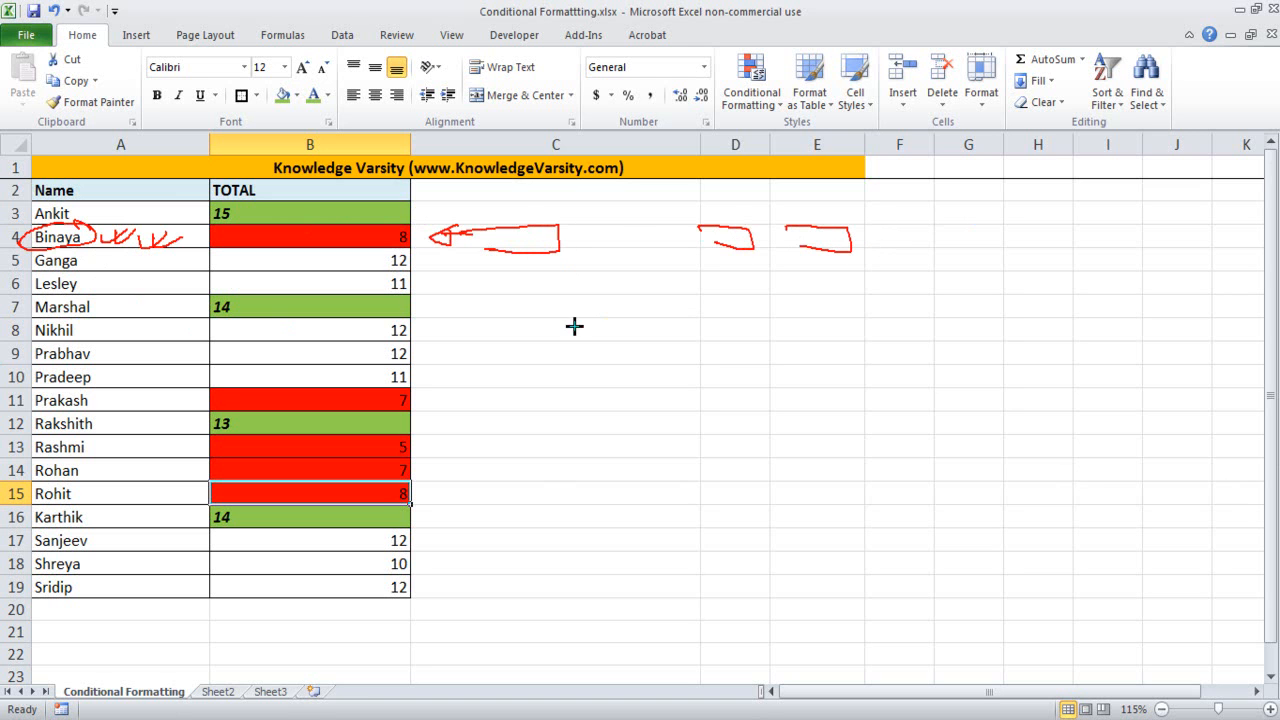
left_click_drag(481, 241, 880, 236)
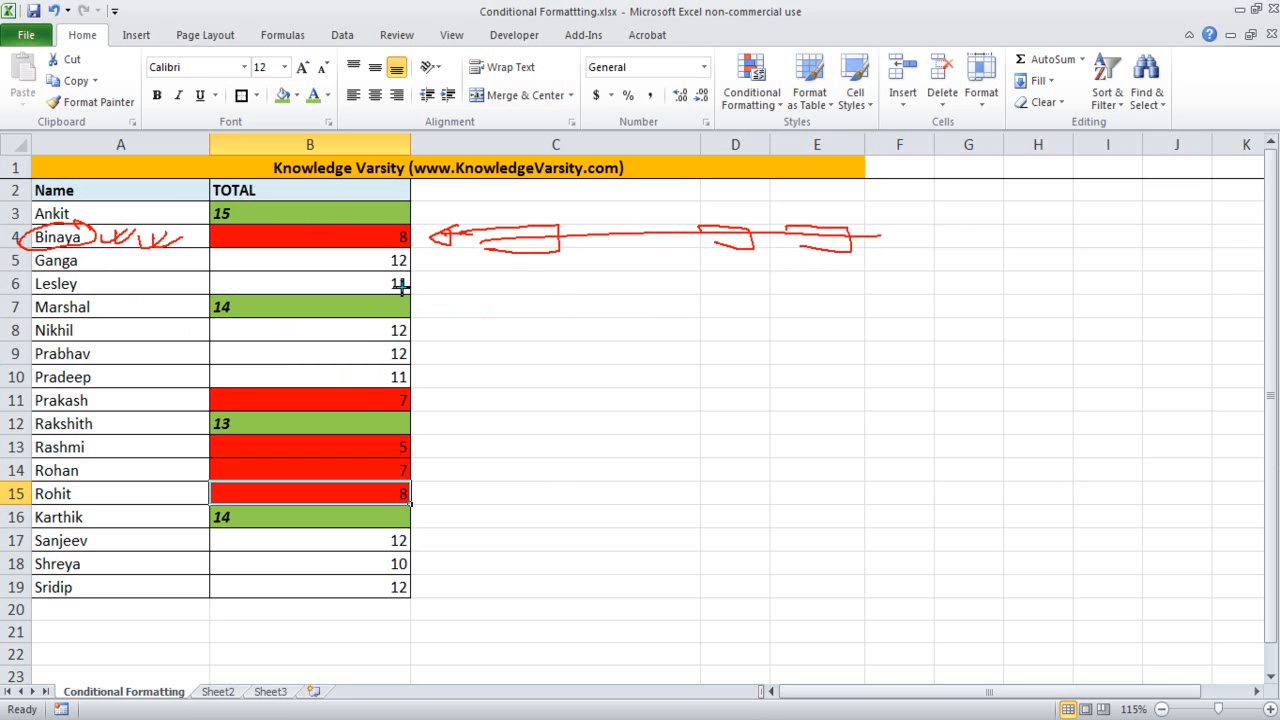
key("Escape")
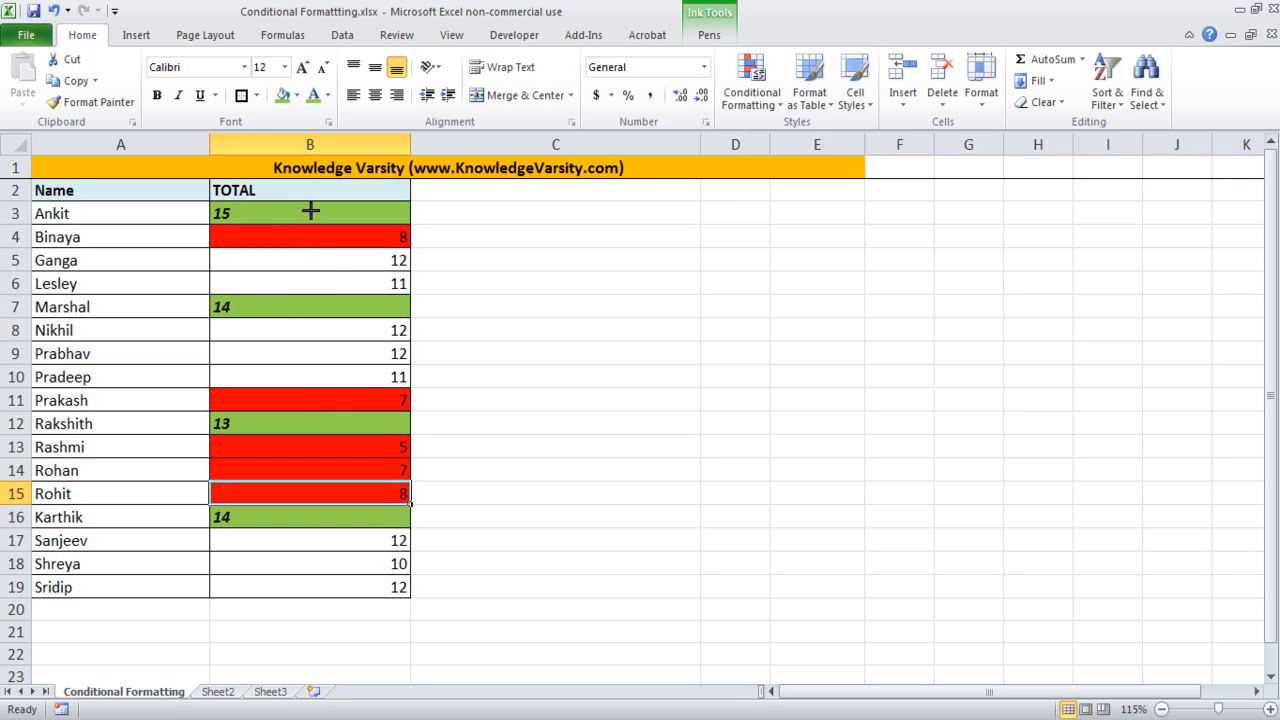
left_click(104, 214)
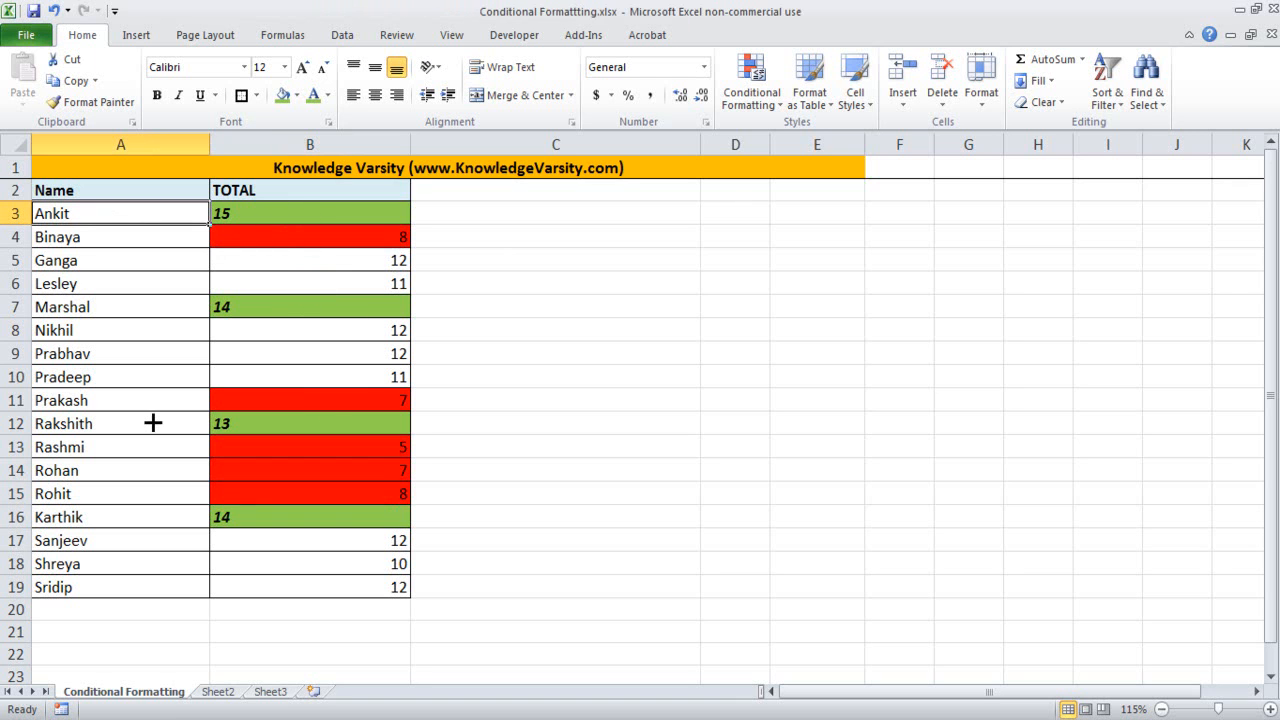
left_click(752, 88)
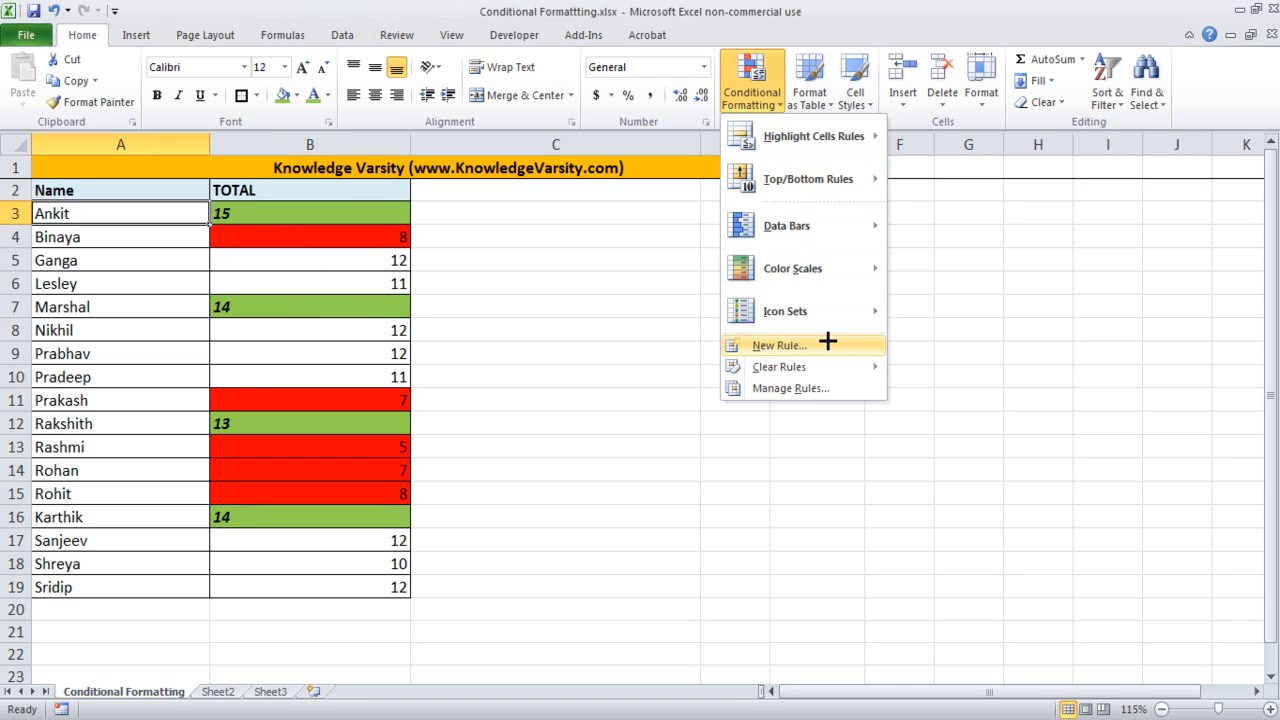
mouse_move(830, 342)
left_mouse_down()
mouse_move(749, 363)
mouse_move(810, 337)
mouse_move(868, 354)
mouse_move(910, 336)
left_mouse_up()
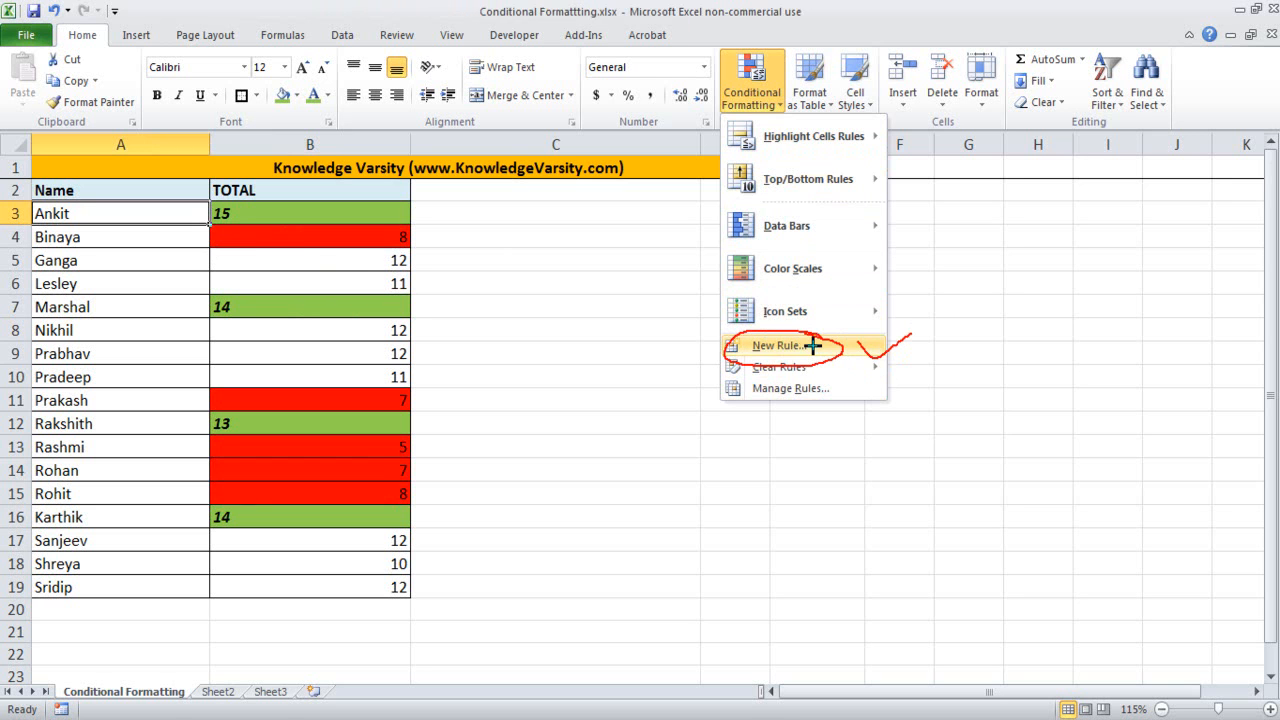
key("Escape")
Clear the conditional formatting rules from the name and total cells A3:B19.
left_click(132, 298)
left_click(88, 211)
left_click_drag(88, 211, 349, 583)
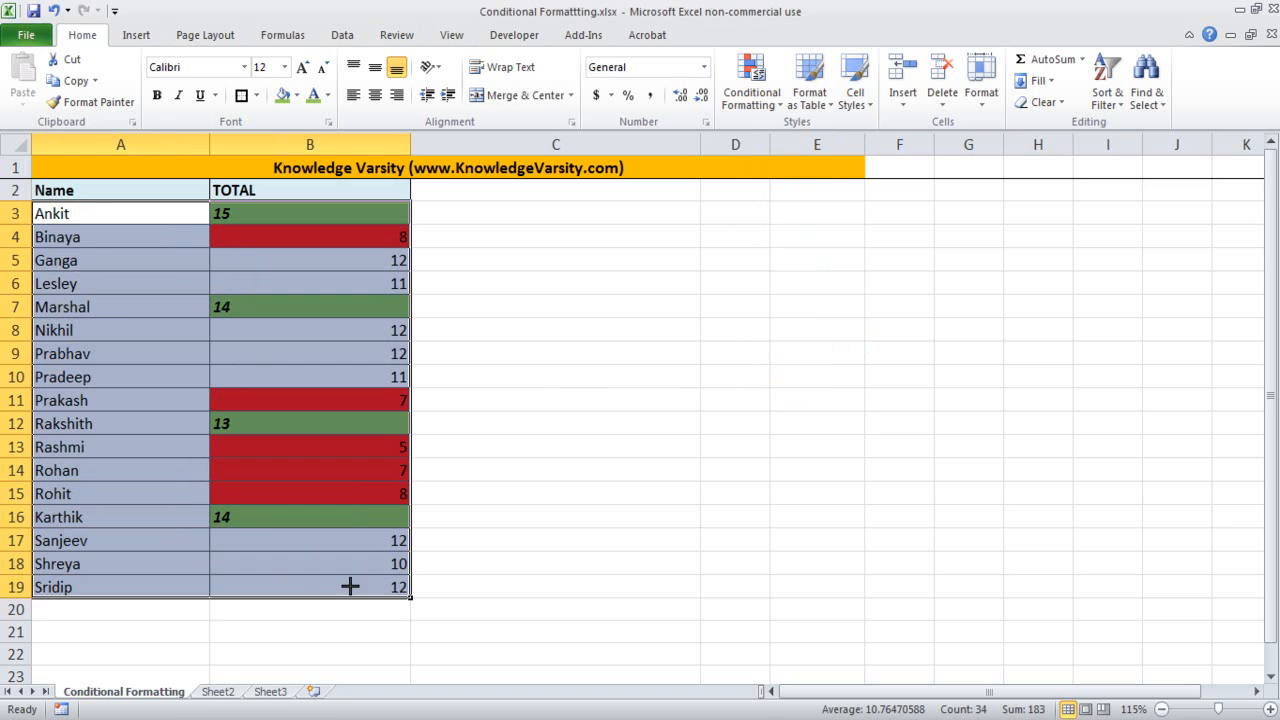
left_click(758, 98)
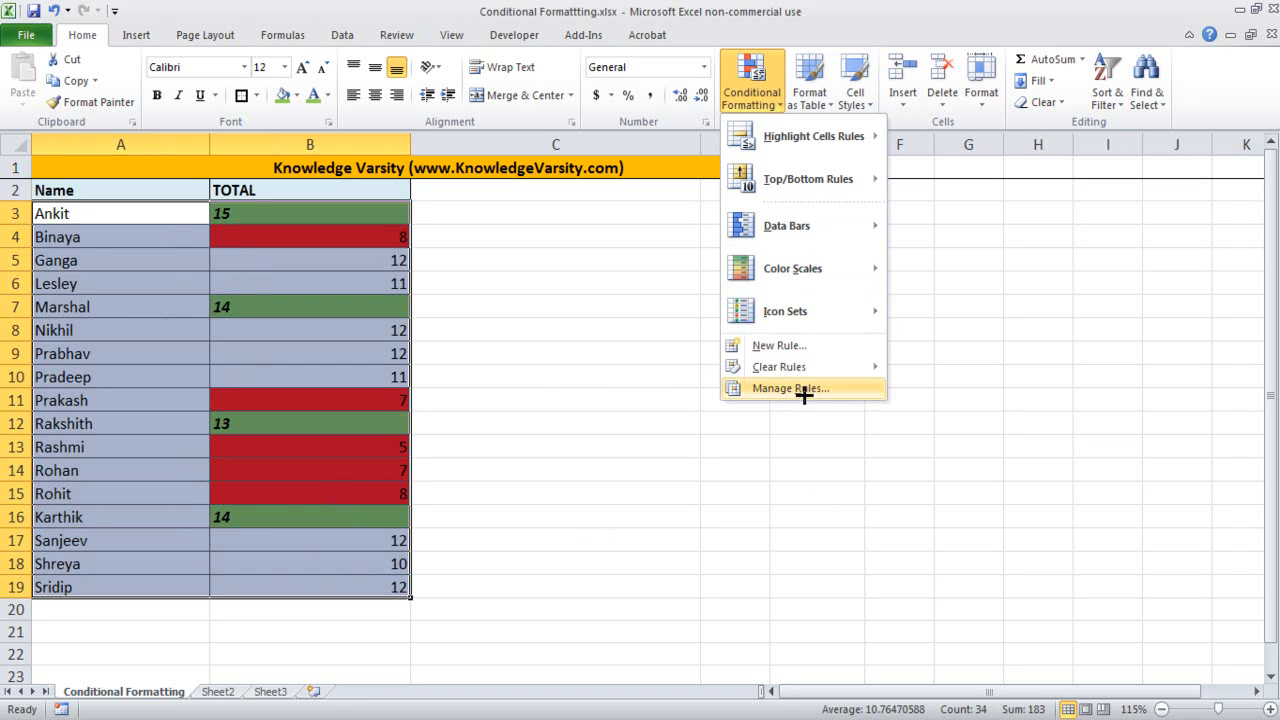
mouse_move(868, 366)
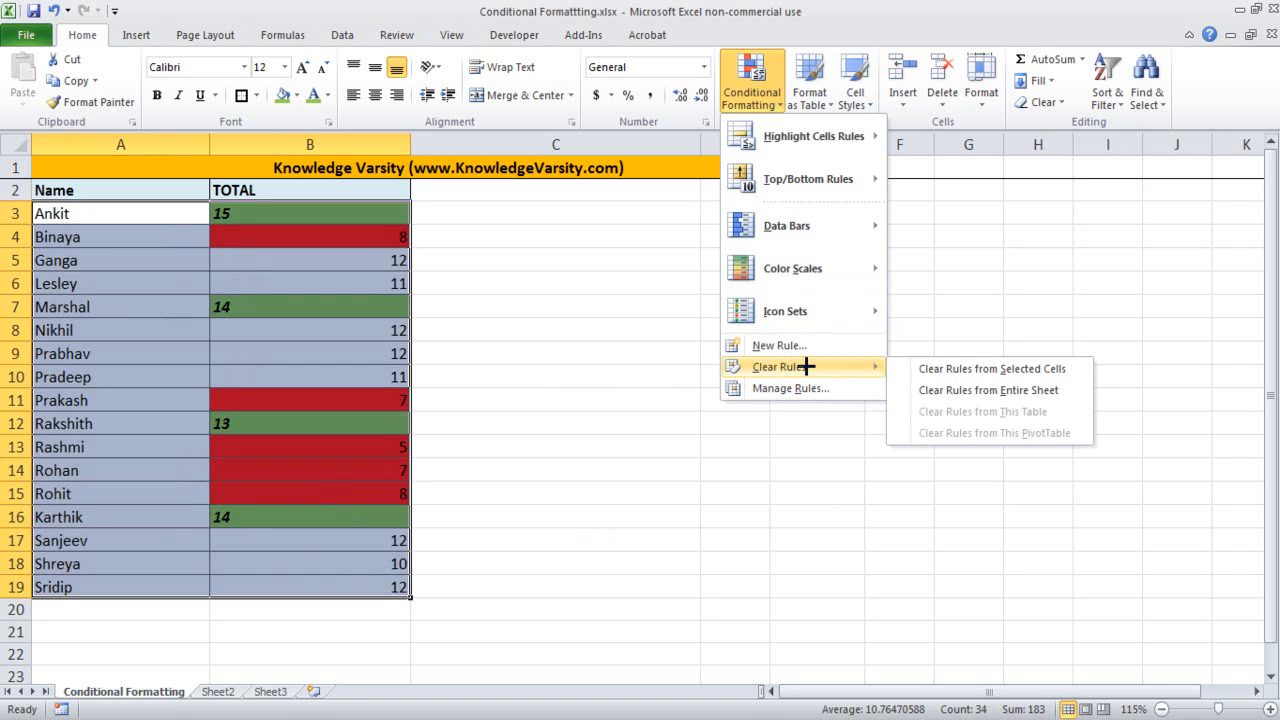
left_click(1030, 367)
left_click(614, 400)
left_click(373, 210)
left_click_drag(373, 210, 283, 563)
left_click(640, 517)
left_click(153, 210)
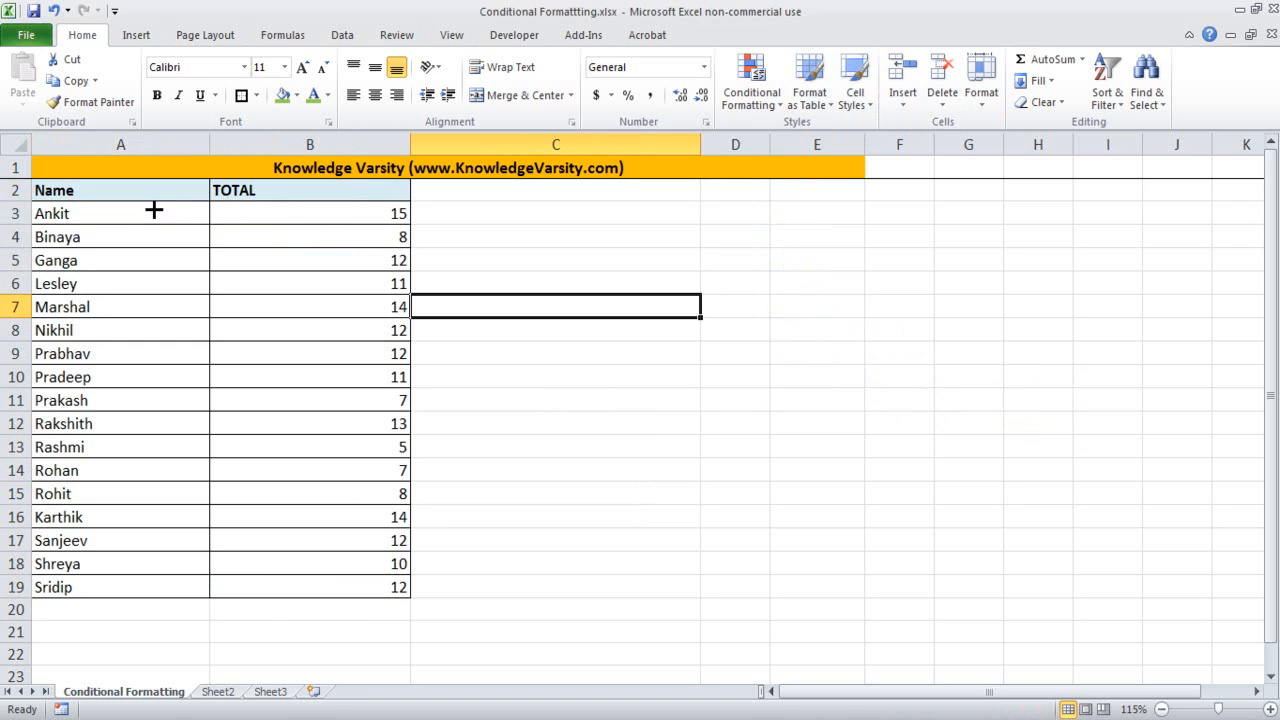
left_click_drag(126, 220, 350, 585)
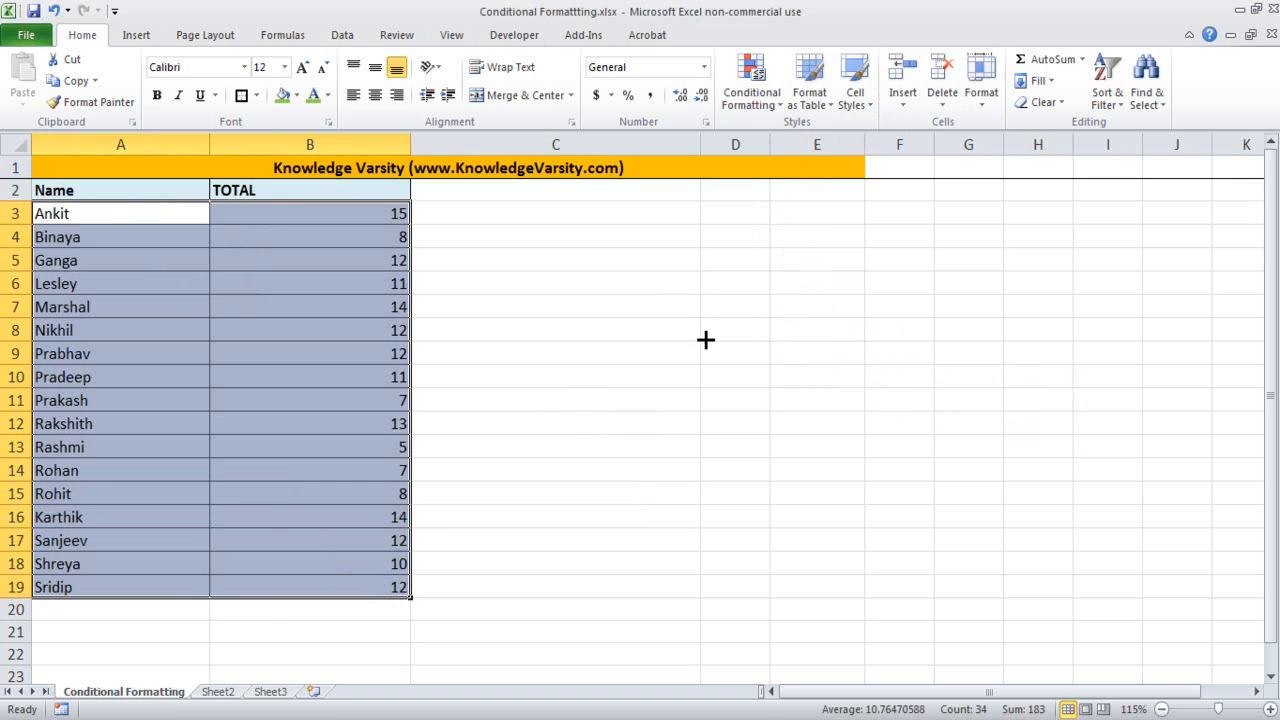
left_click(554, 343)
Start a new conditional formatting rule for A3:B3 that uses a formula to determine which cells to format.
left_click_drag(149, 214, 392, 210)
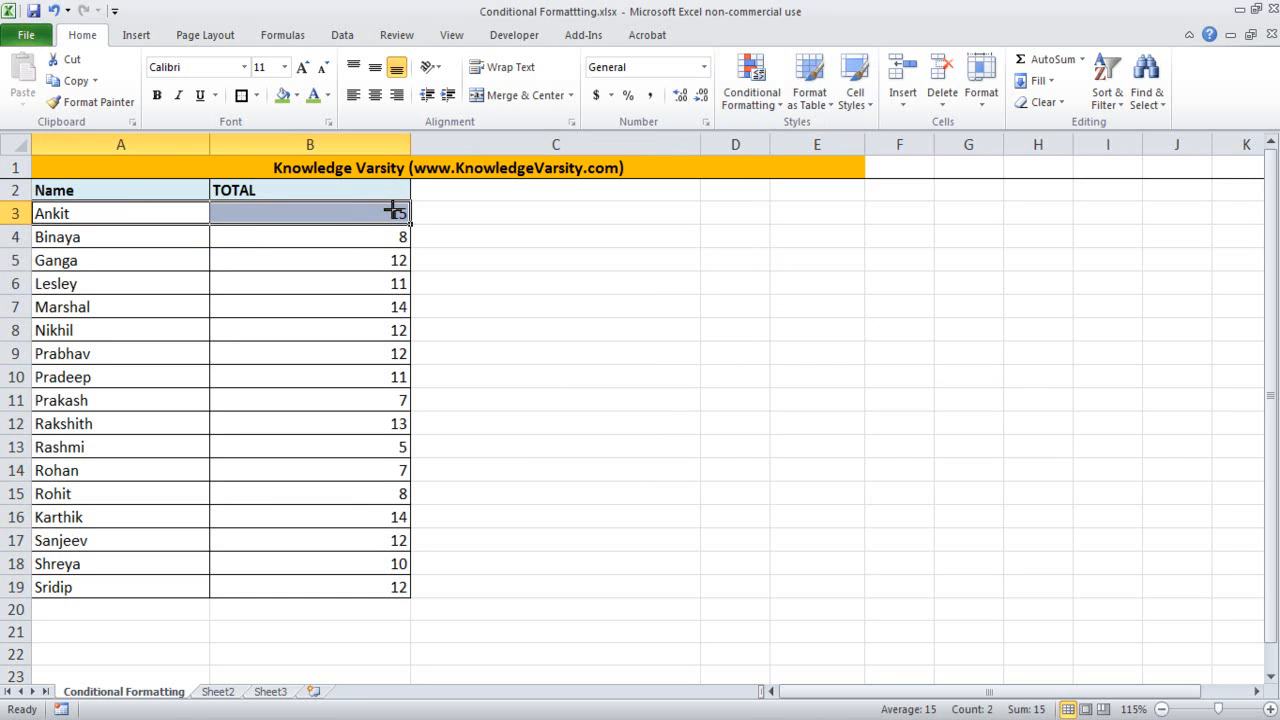
left_click(751, 88)
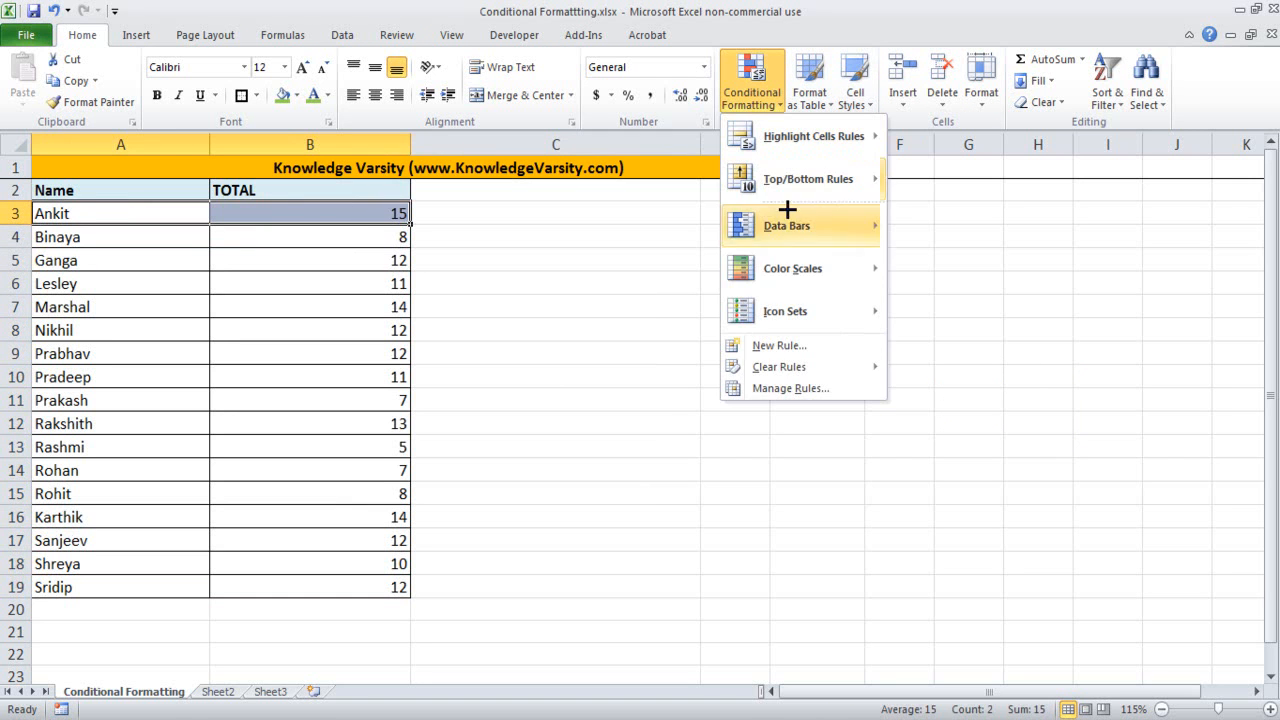
left_click(790, 345)
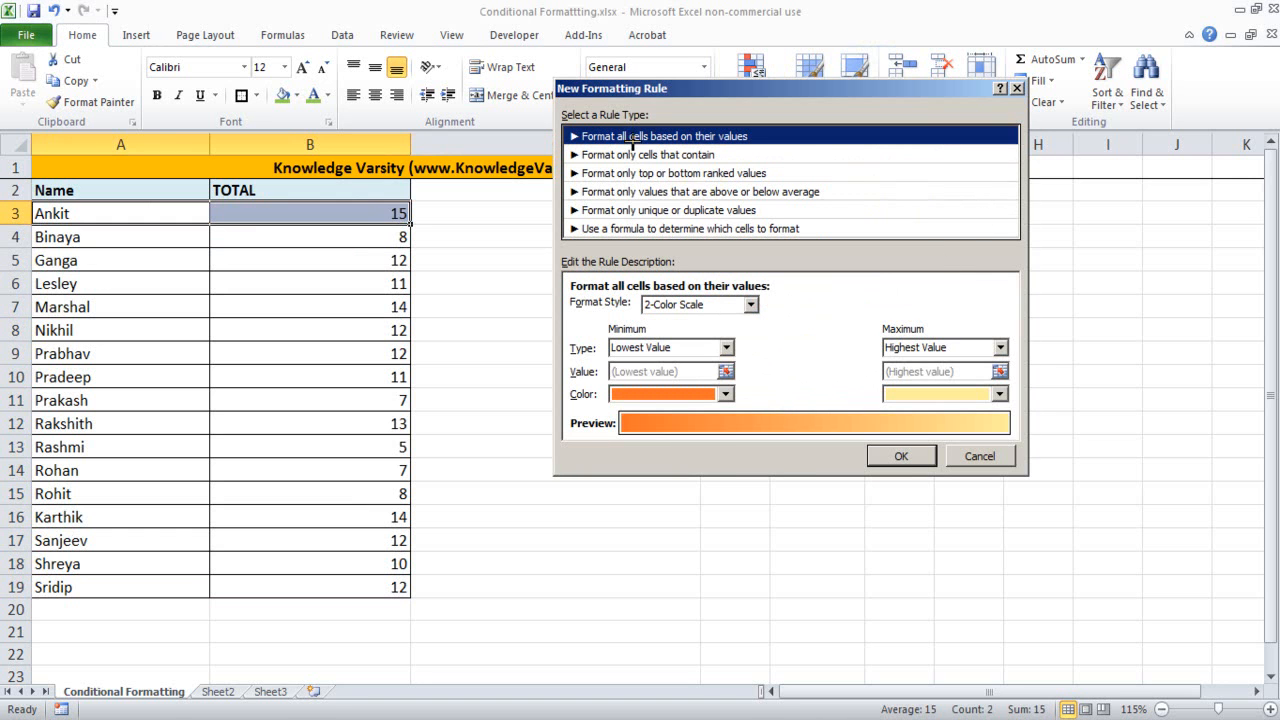
left_click(641, 155)
left_click(652, 191)
left_click(652, 210)
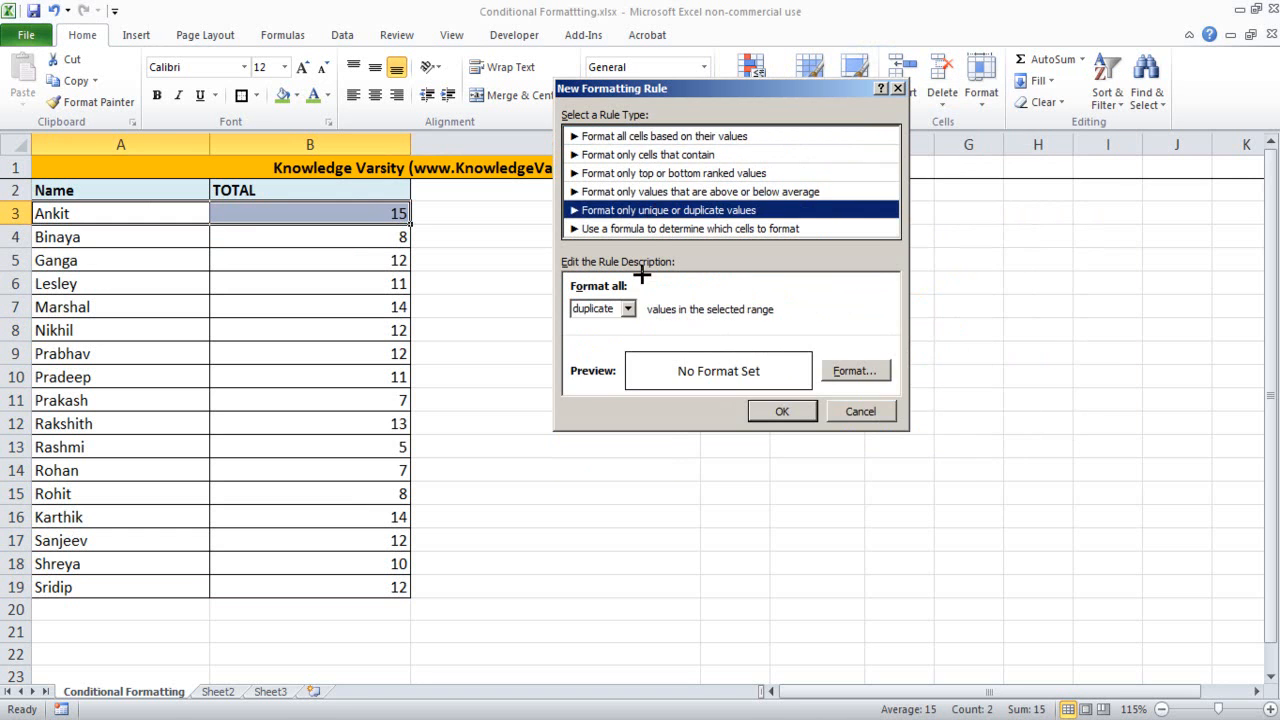
left_click(592, 229)
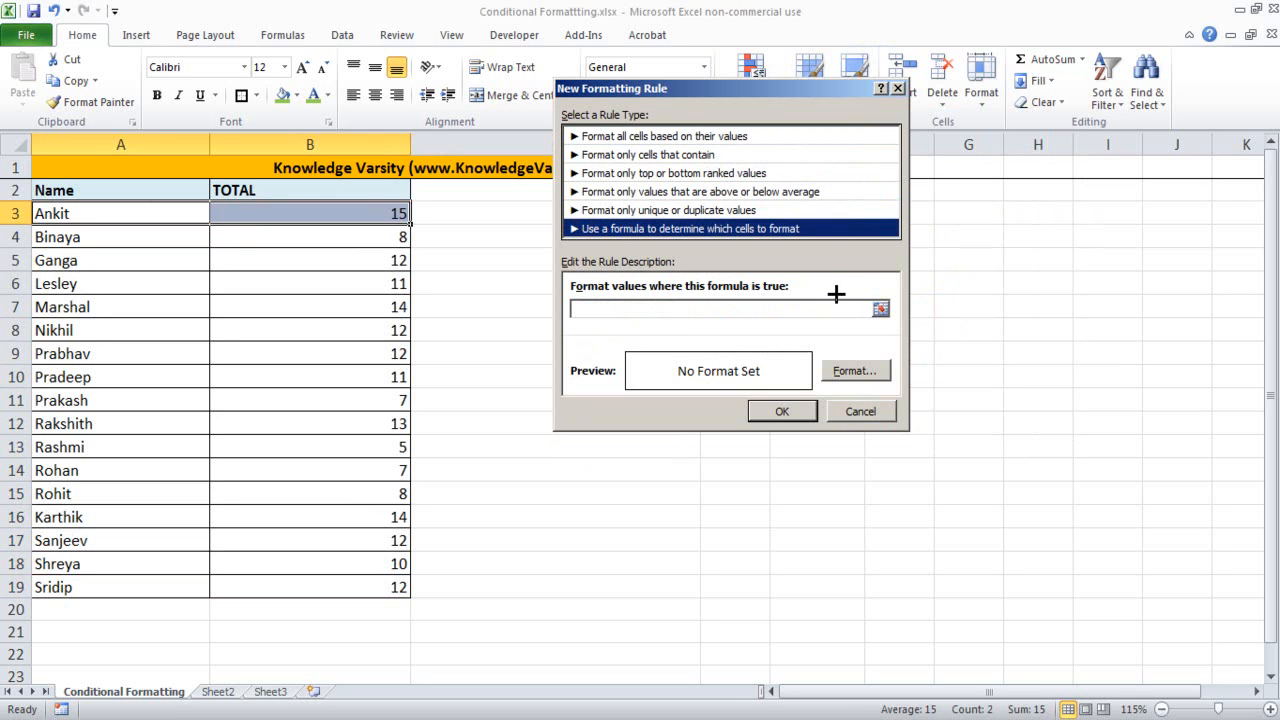
Set the new rule's formula to =B3>=13, with B3 as a relative reference.
left_click(759, 307)
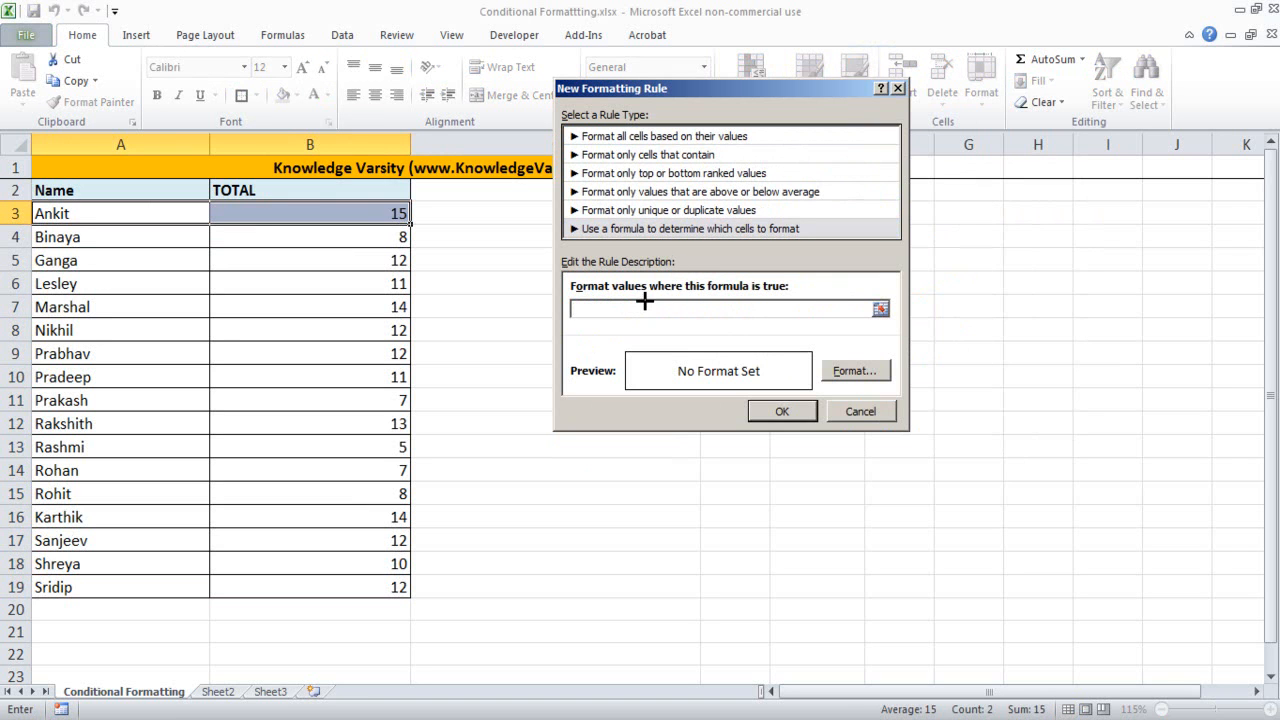
left_click(371, 212)
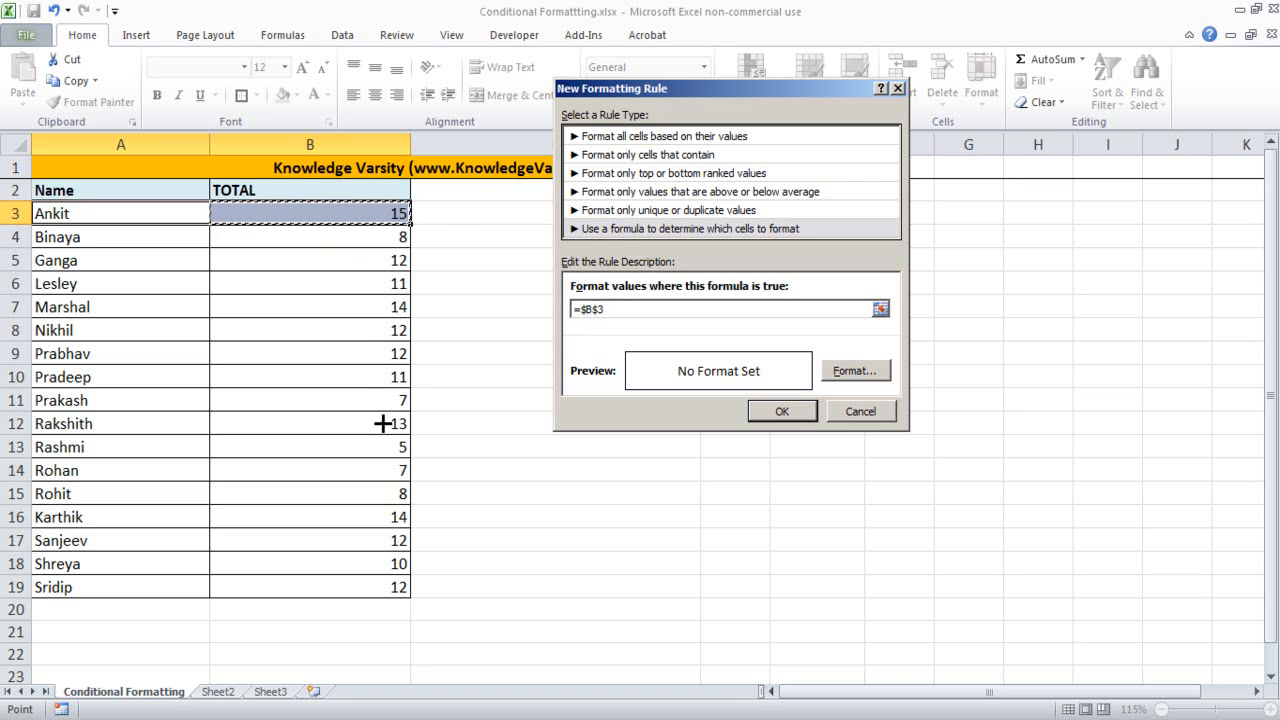
left_click_drag(612, 311, 585, 311)
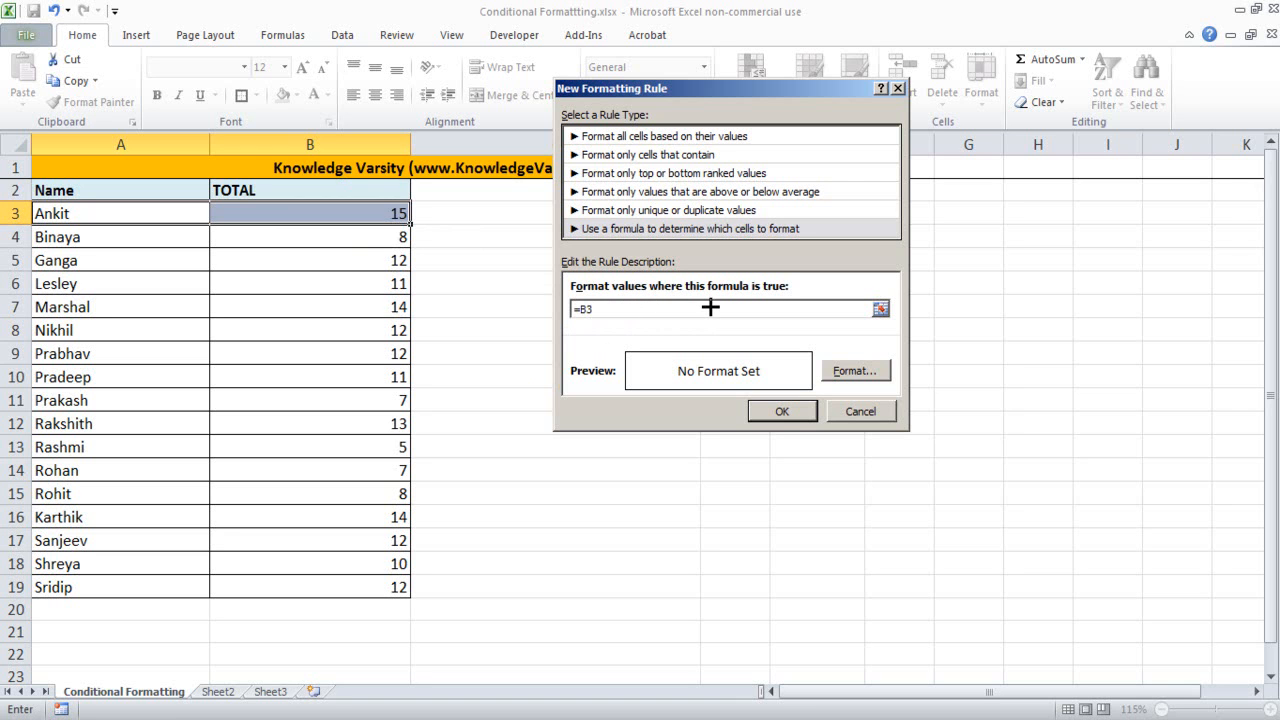
left_click(880, 309)
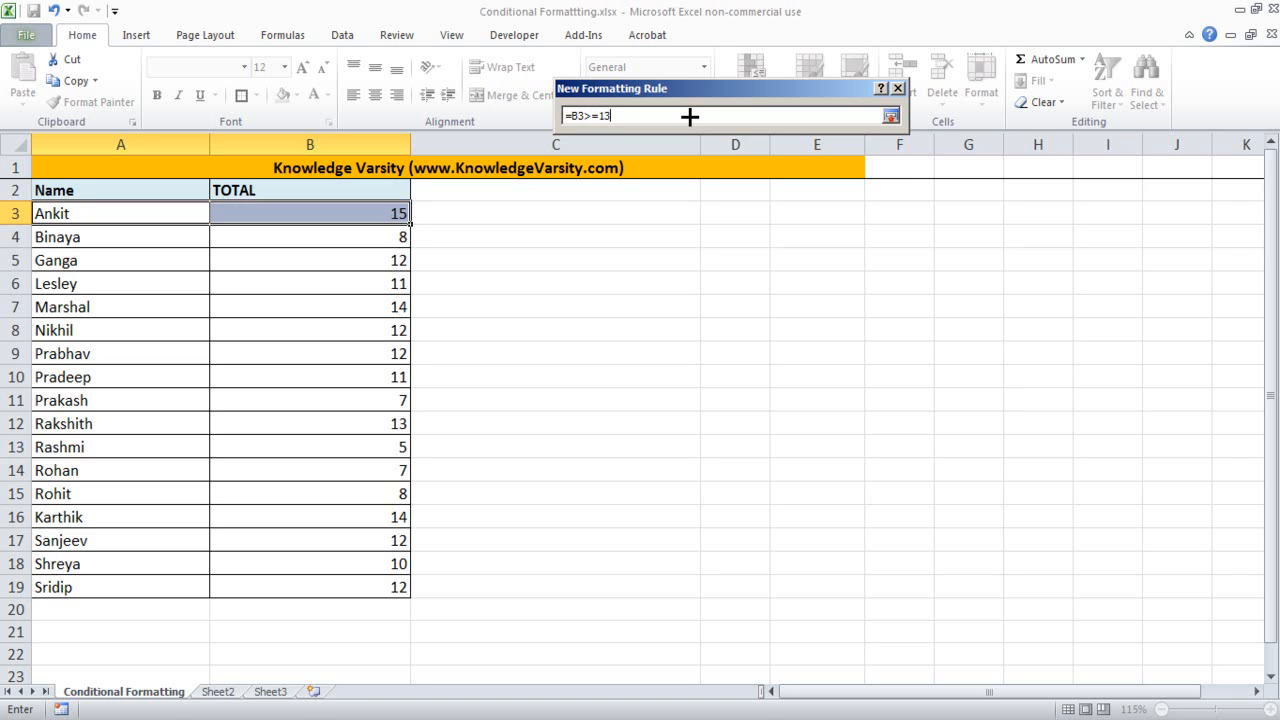
left_click(890, 116)
Give the rule a light green background fill and apply it to A3:B3.
left_click(870, 368)
left_click(654, 260)
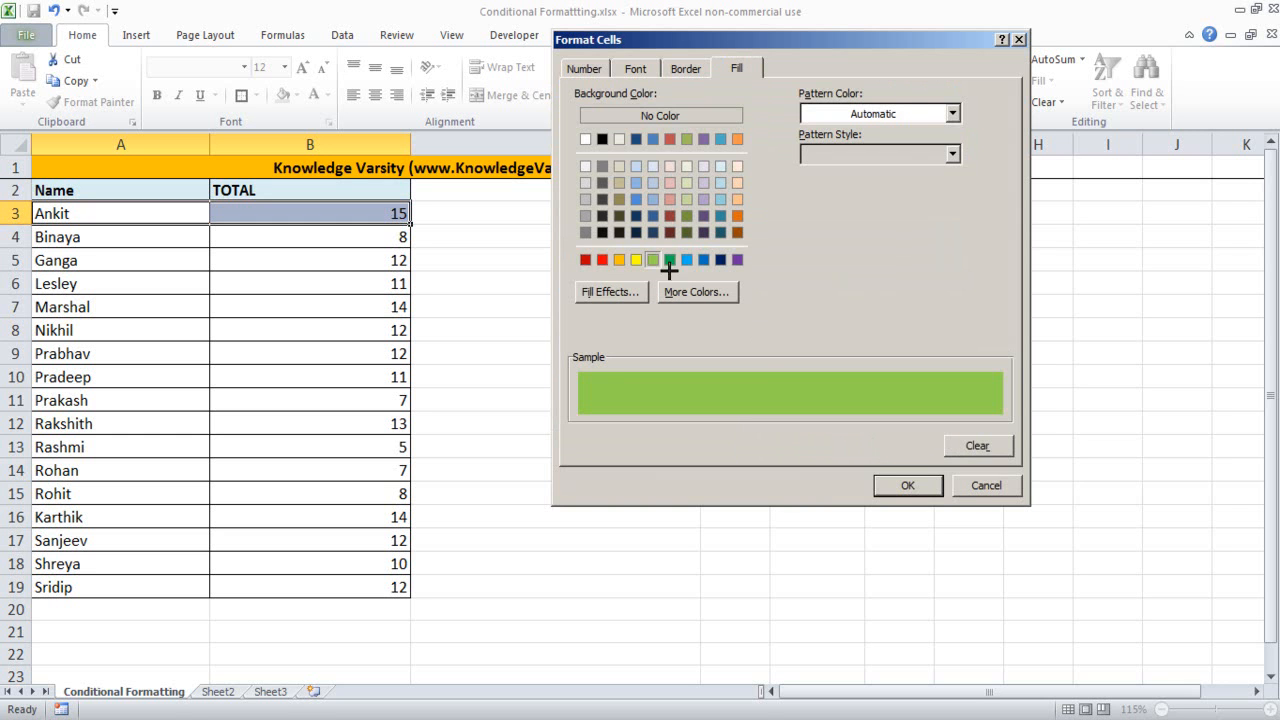
left_click(905, 484)
left_click(790, 410)
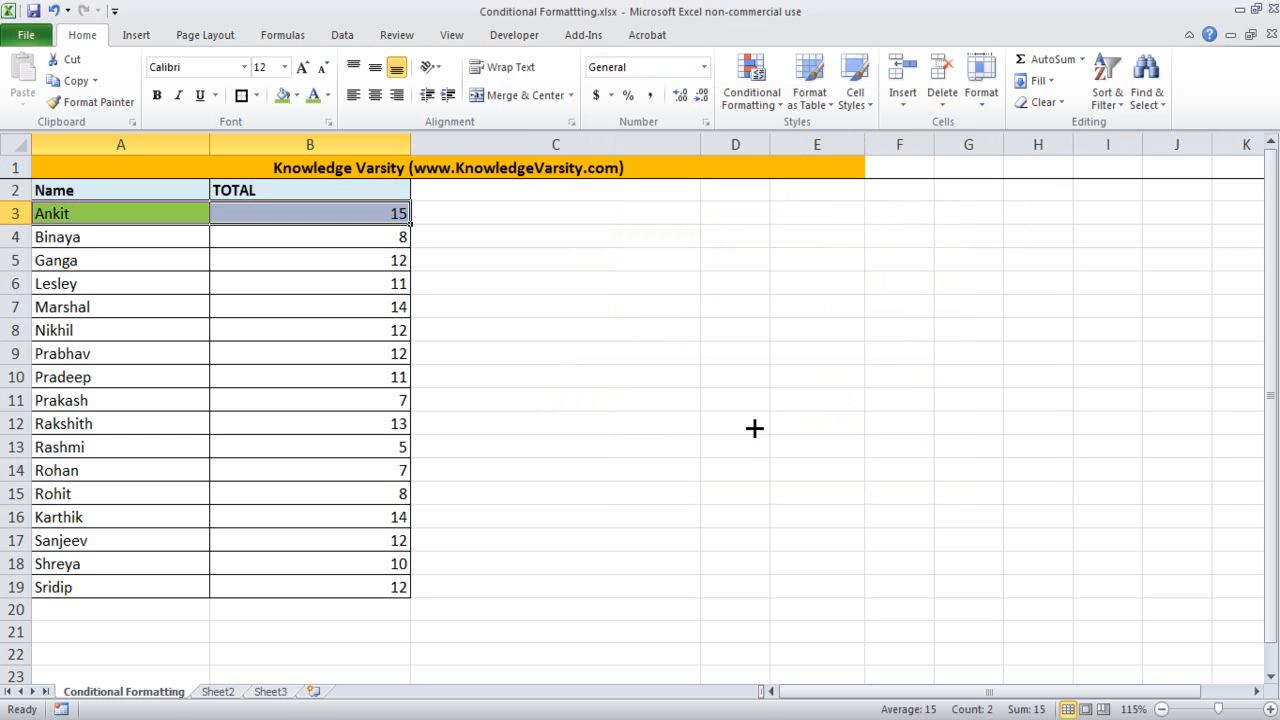
Examine cells A3 and B3 to check how the new formatting rule affects each of them.
left_click(697, 472)
left_click(696, 518)
left_click_drag(104, 205, 231, 206)
left_click(186, 328)
left_click(98, 220)
left_click(295, 222)
key("Left")
left_click(221, 336)
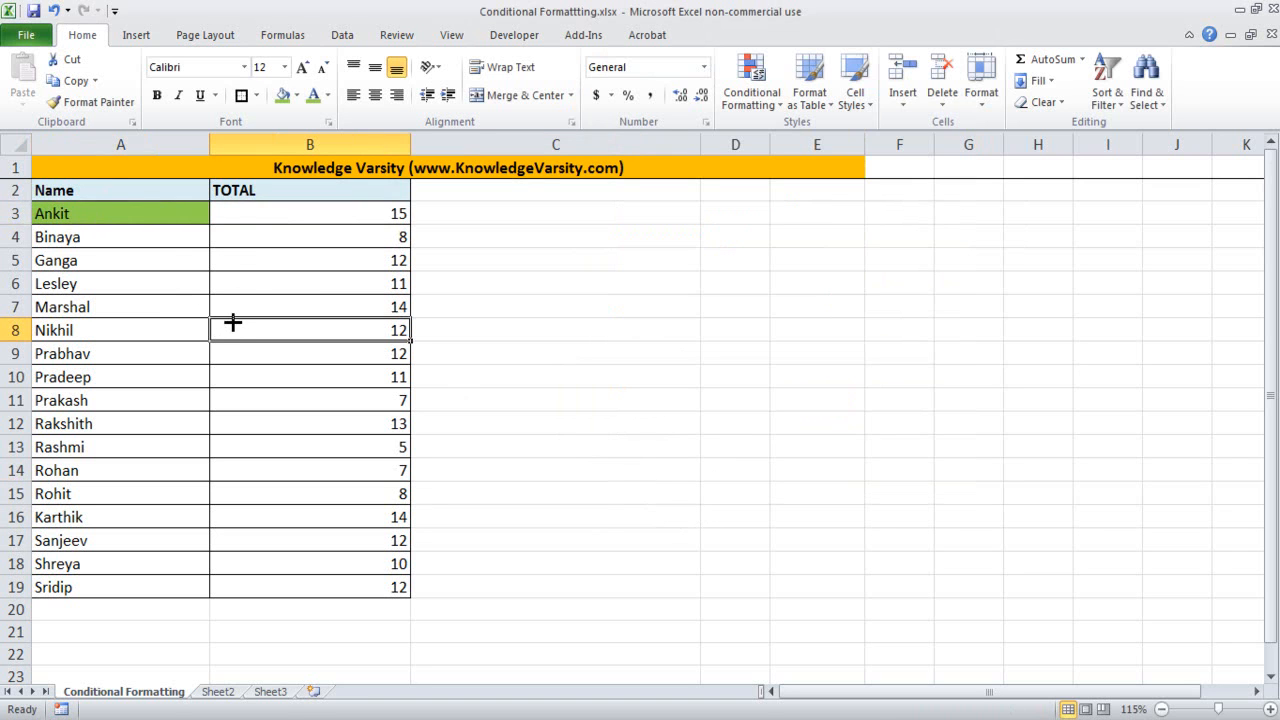
left_click(555, 447)
left_click(962, 345)
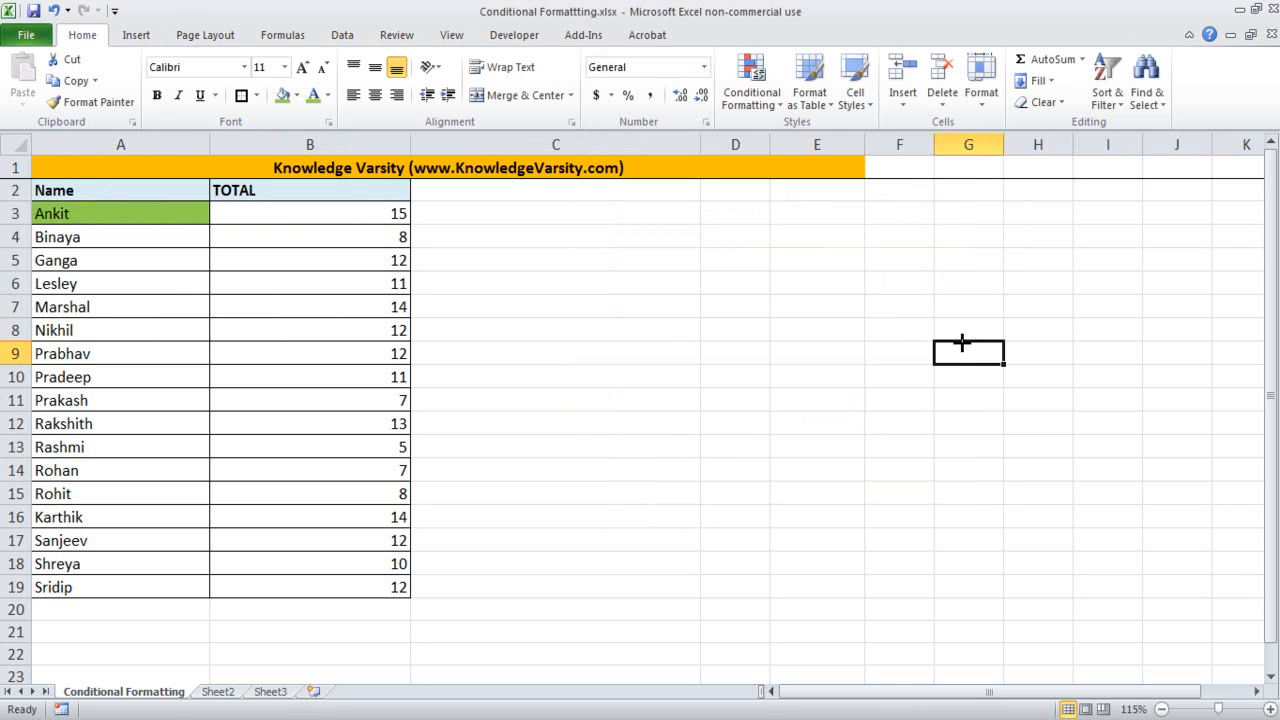
left_click(132, 214)
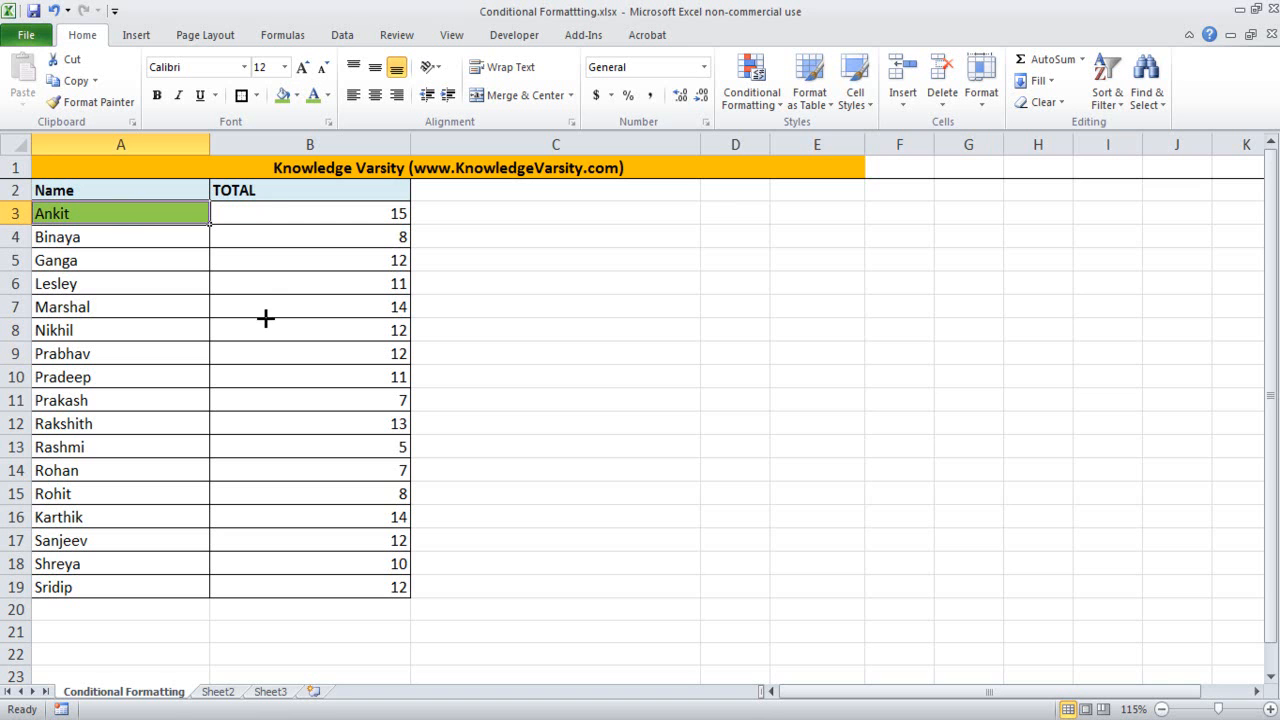
left_click(284, 209)
left_click(464, 258)
left_click(314, 217)
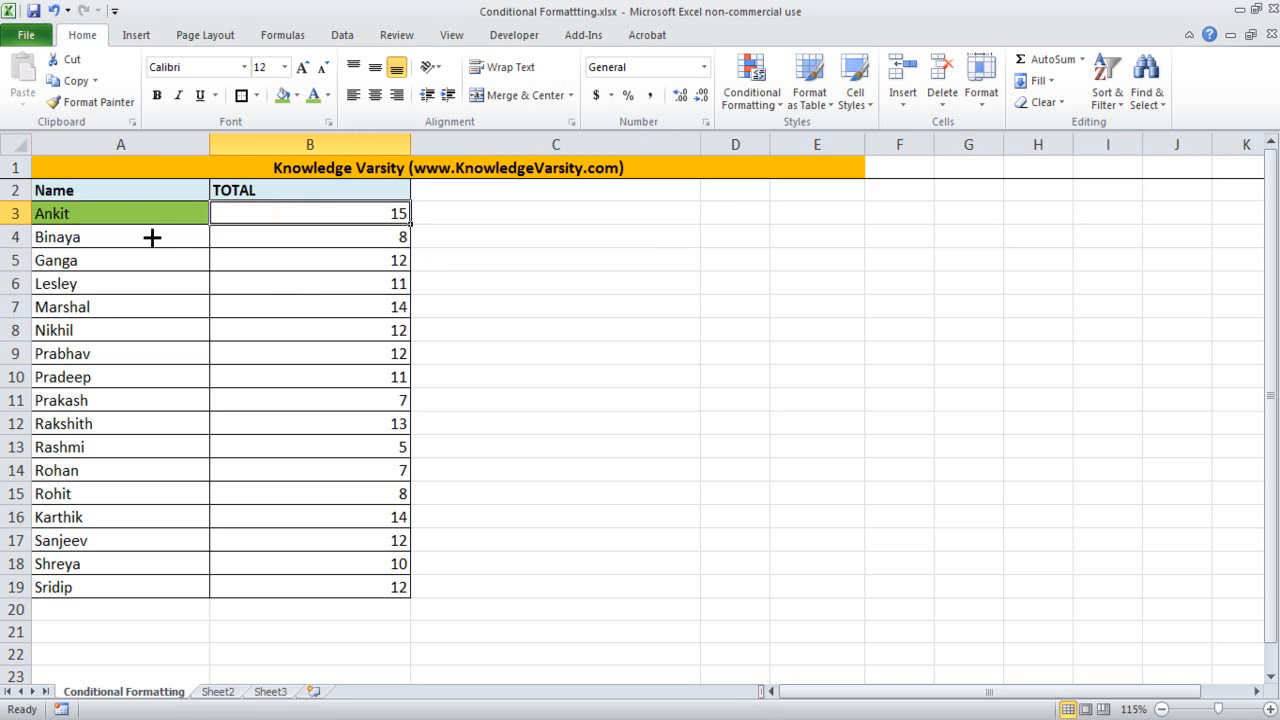
left_click(140, 210)
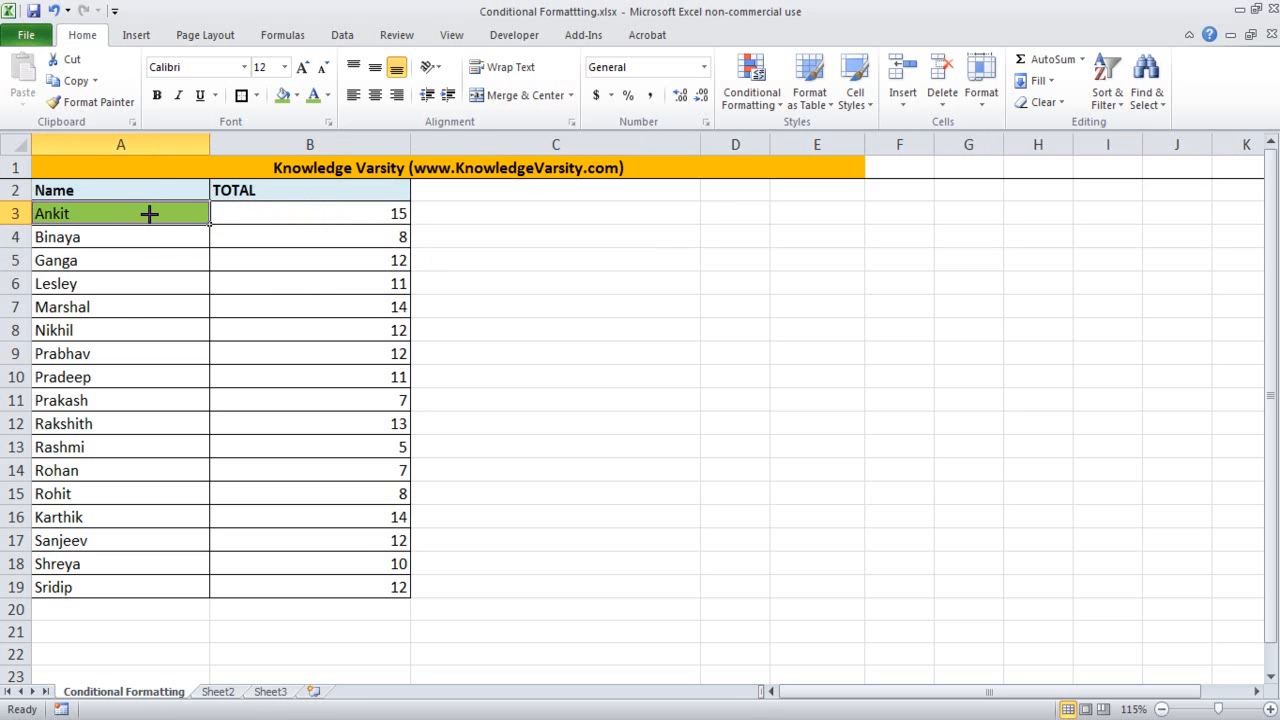
left_click(105, 101)
left_click(343, 210)
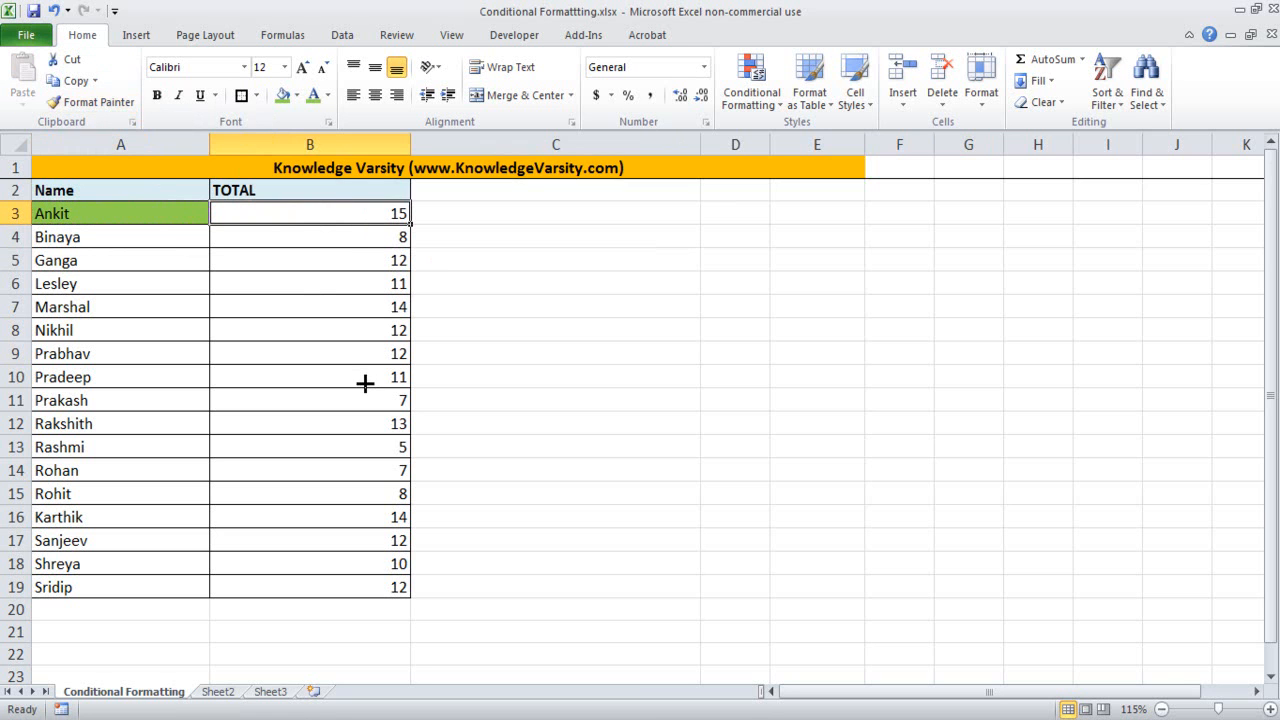
left_click(365, 383)
Examine the formula of the conditional formatting rule covering cell B3, and close the rule without changing it.
left_click(356, 210)
left_click(762, 90)
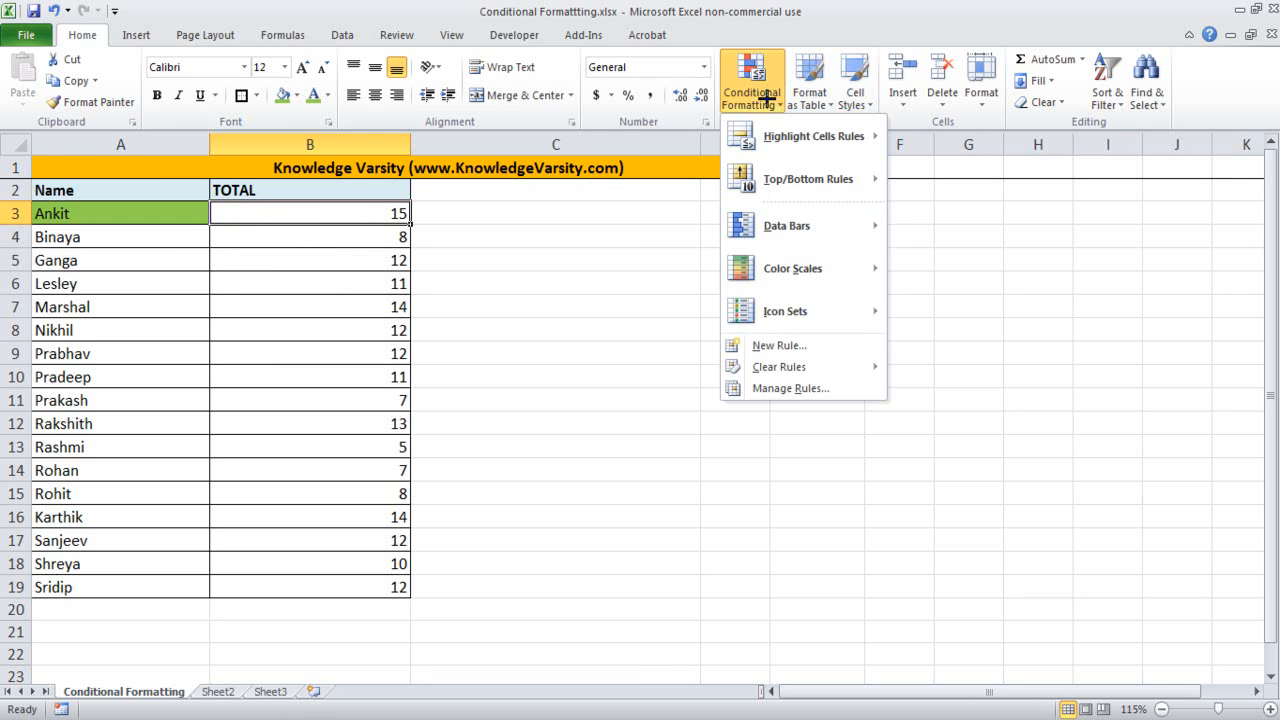
left_click(779, 386)
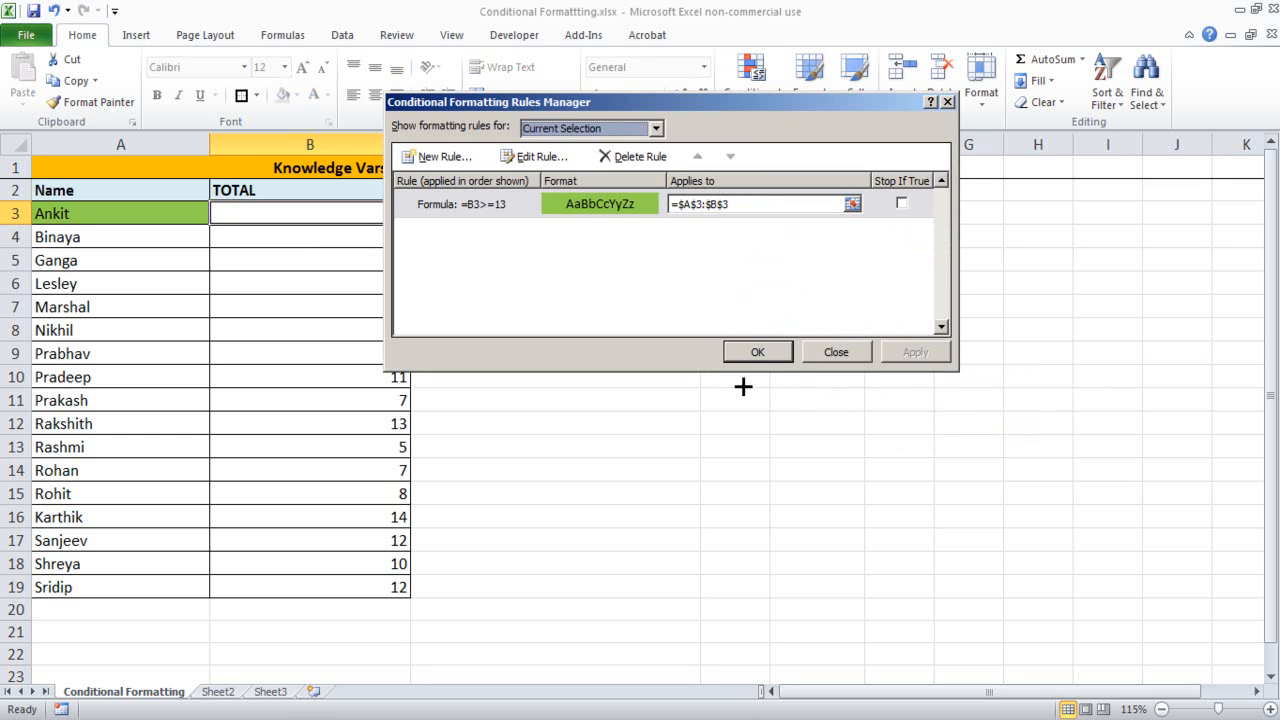
left_click(497, 205)
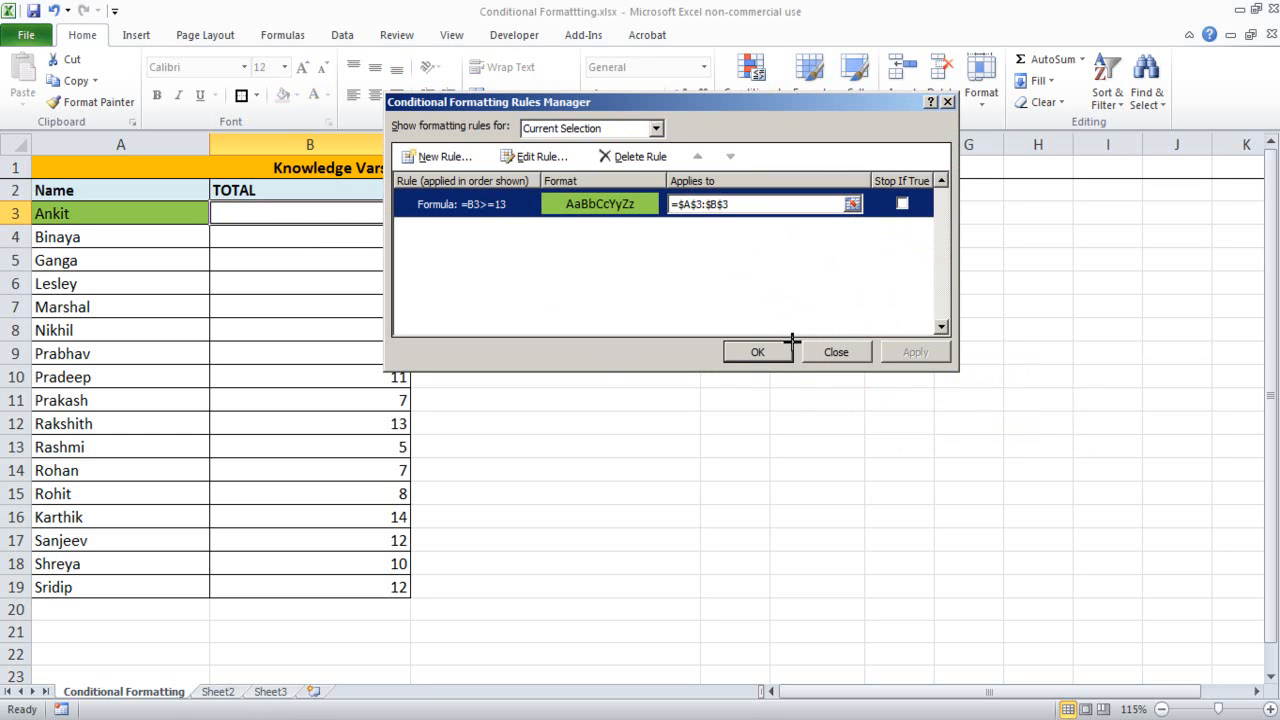
left_click(537, 158)
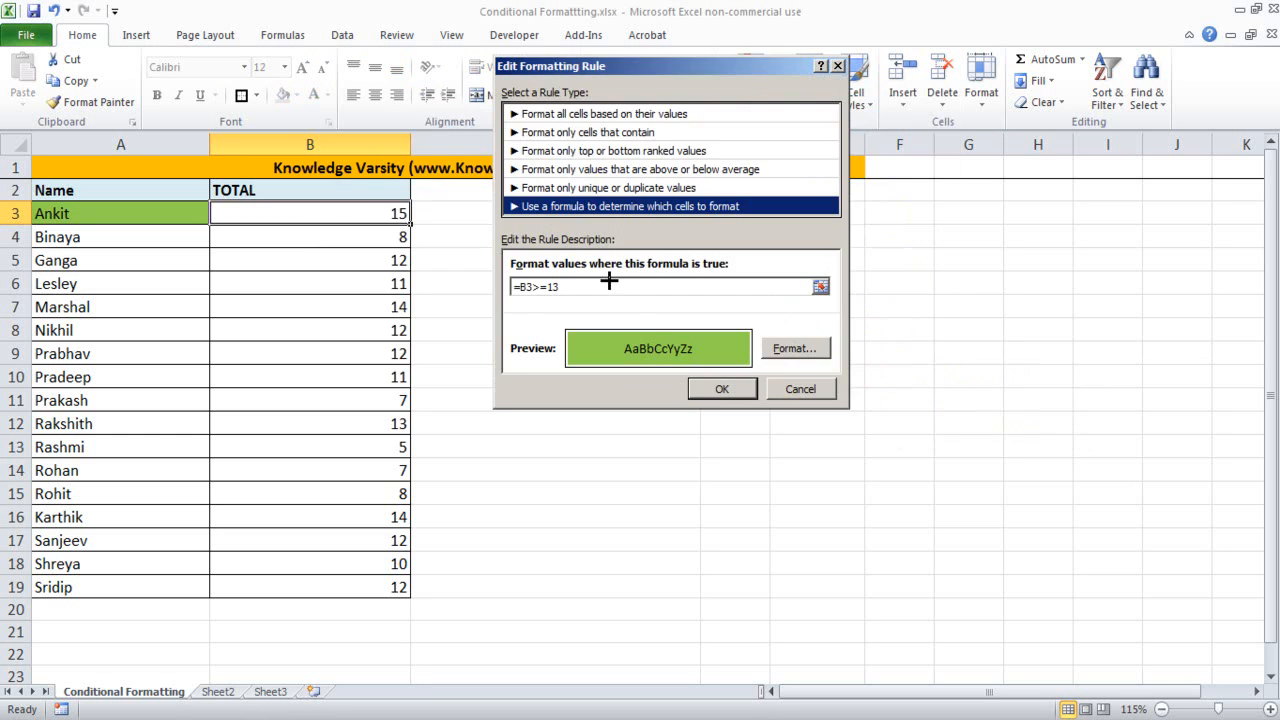
left_click_drag(659, 67, 795, 68)
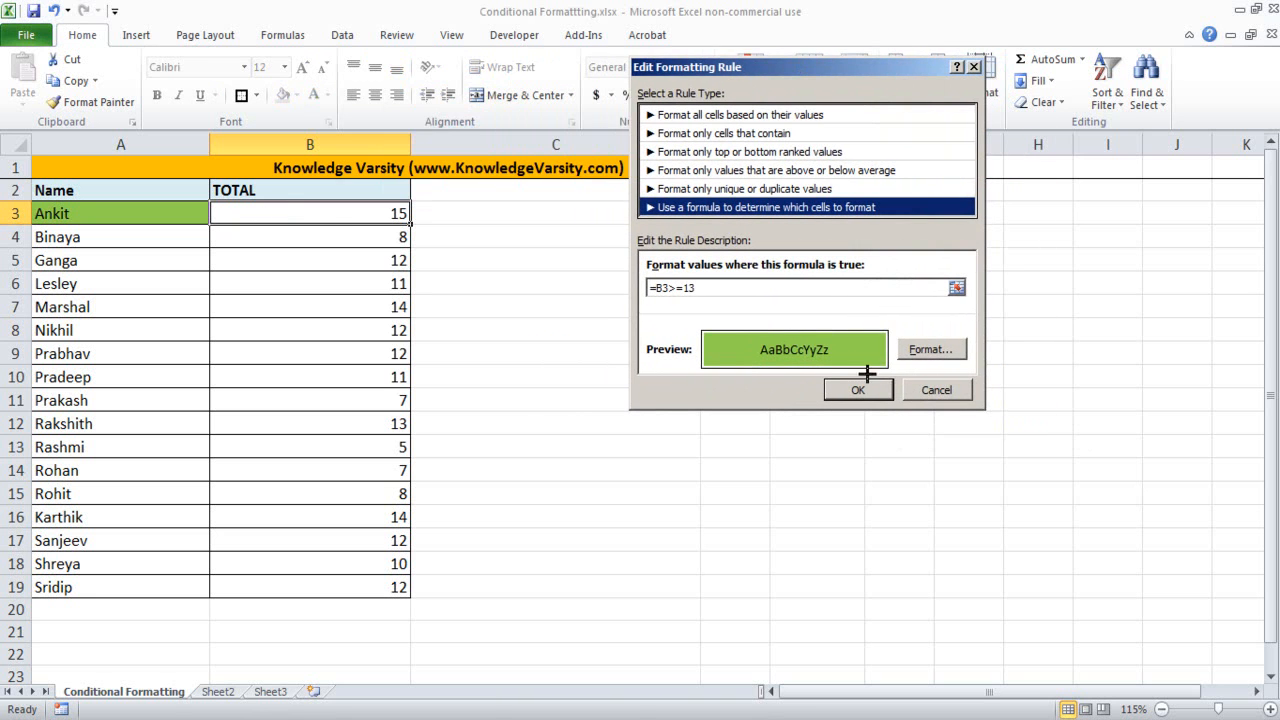
left_click(957, 288)
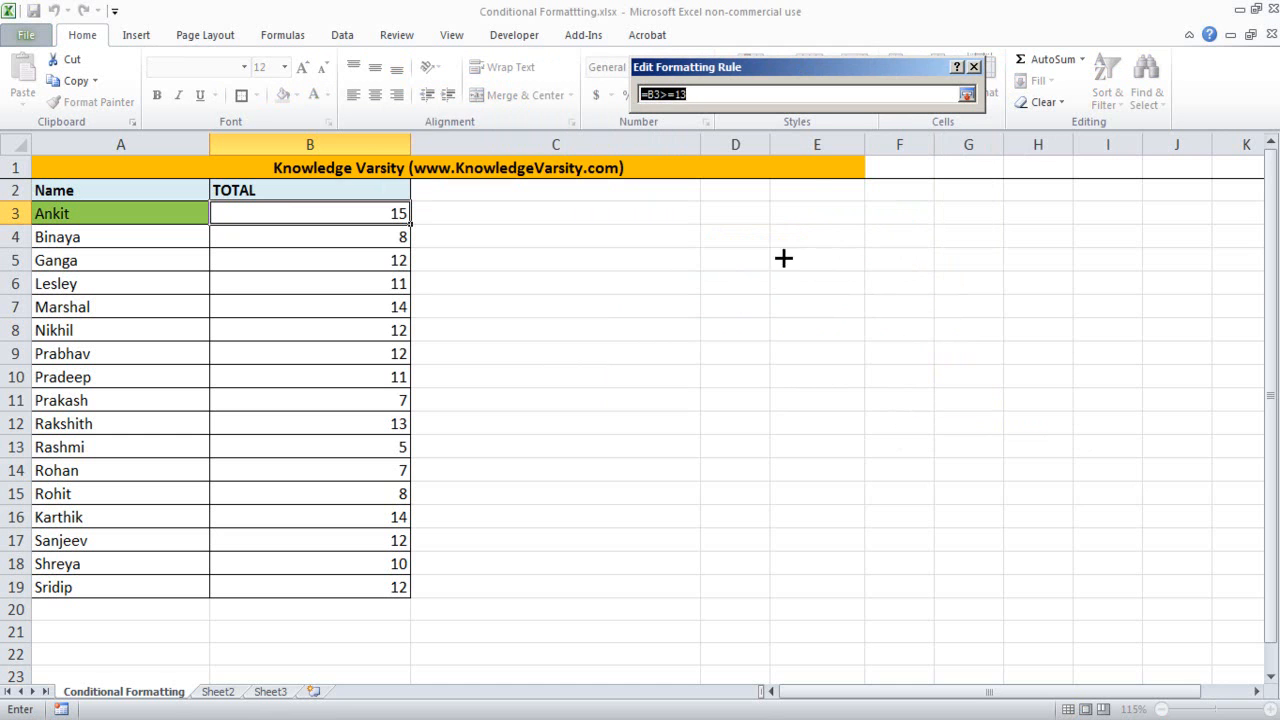
left_click(973, 66)
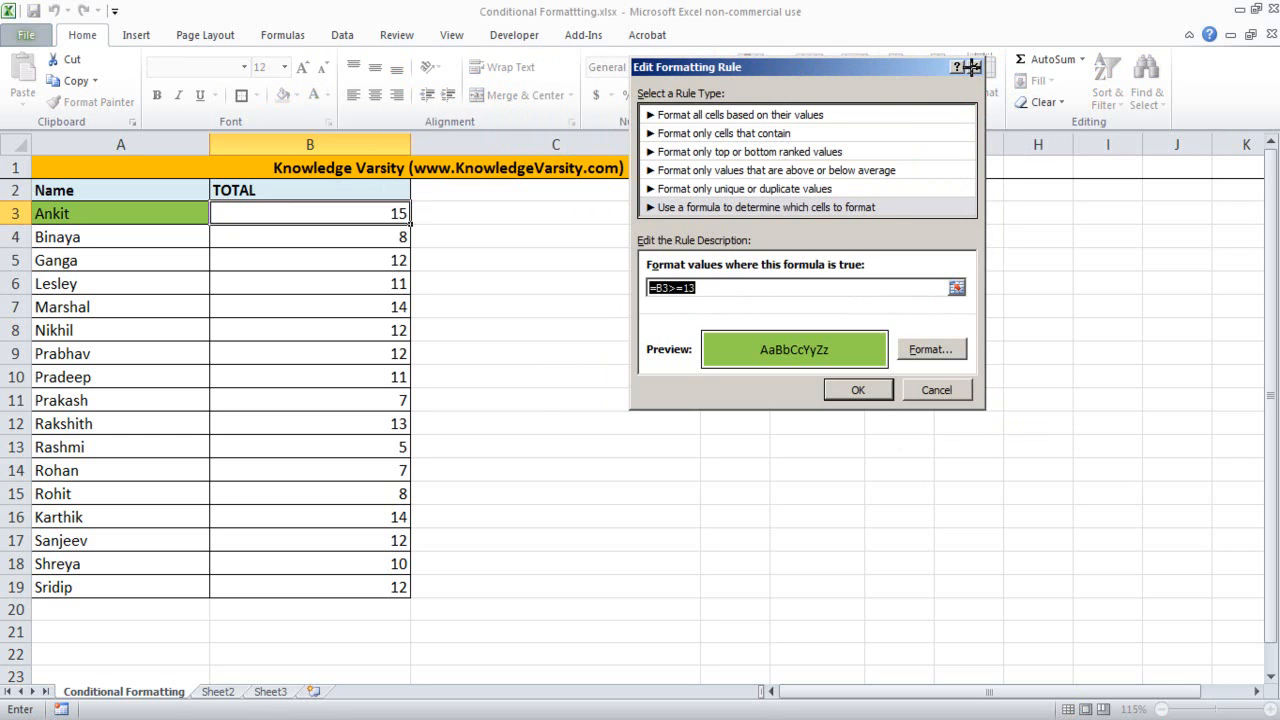
left_click(943, 386)
key("Return")
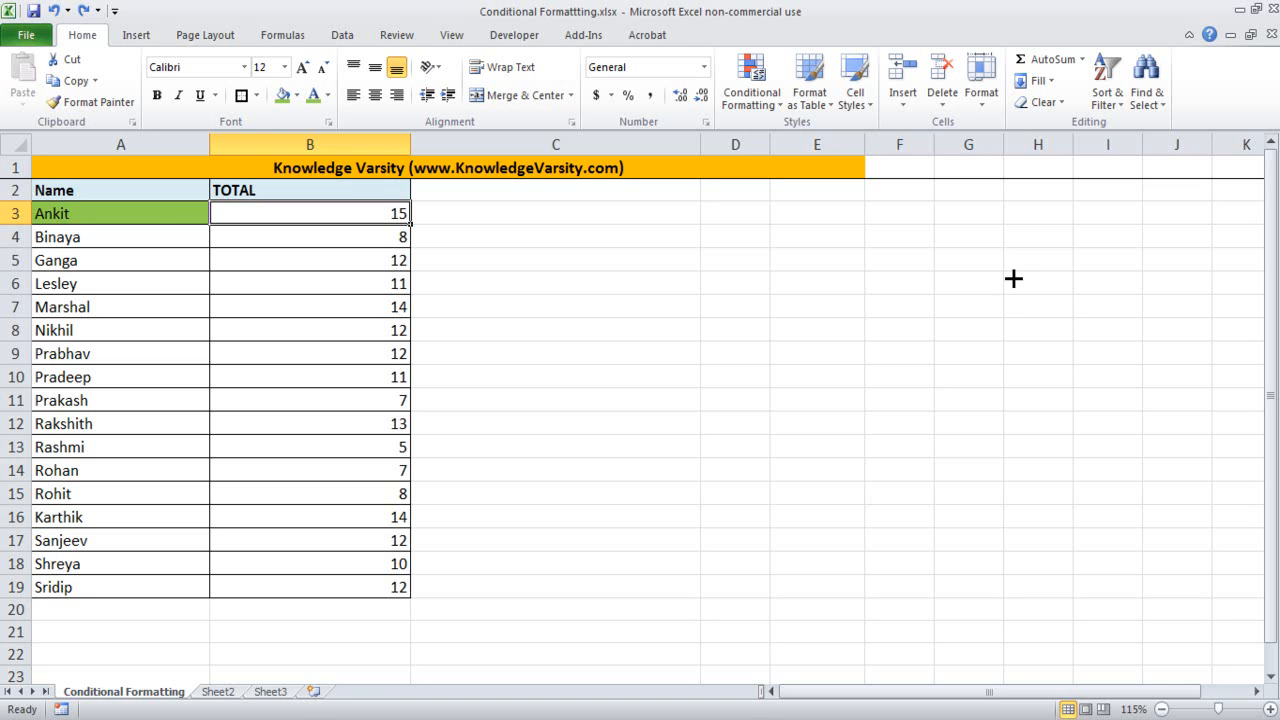
Open the formula-based conditional formatting rule for editing, starting from cell A3.
left_click(162, 214)
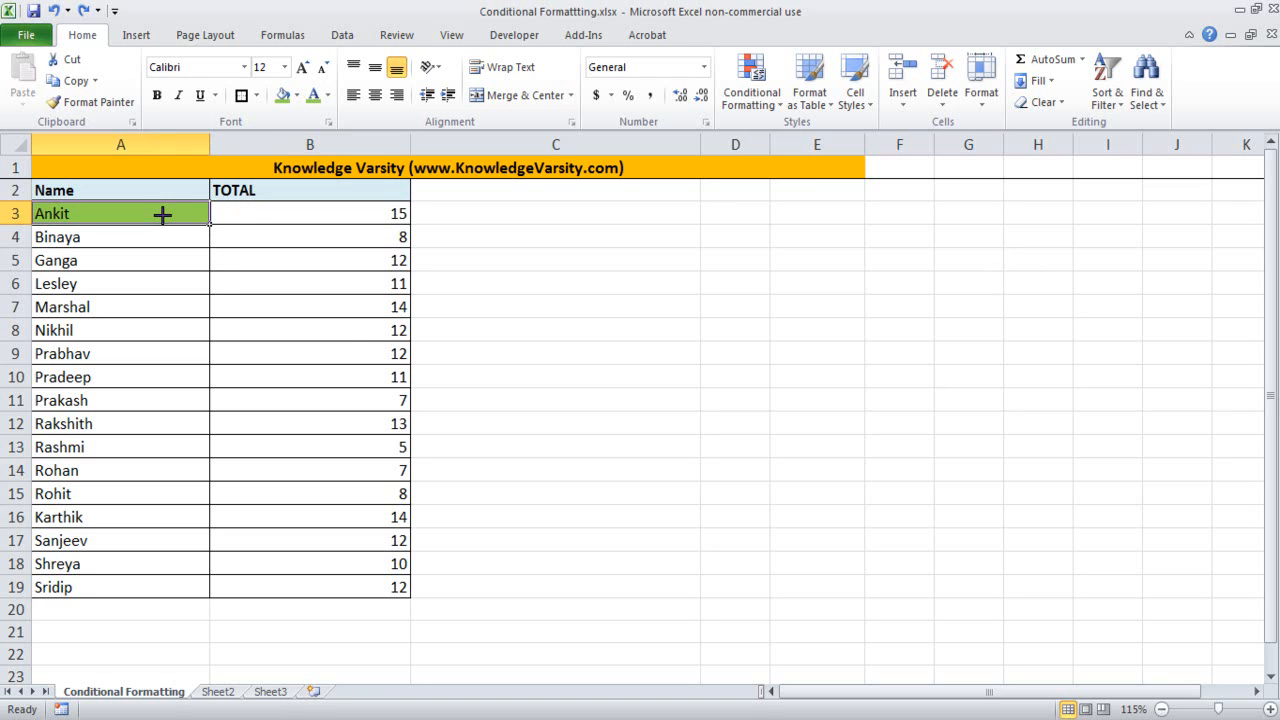
left_click(762, 98)
left_click(799, 389)
left_click(518, 206)
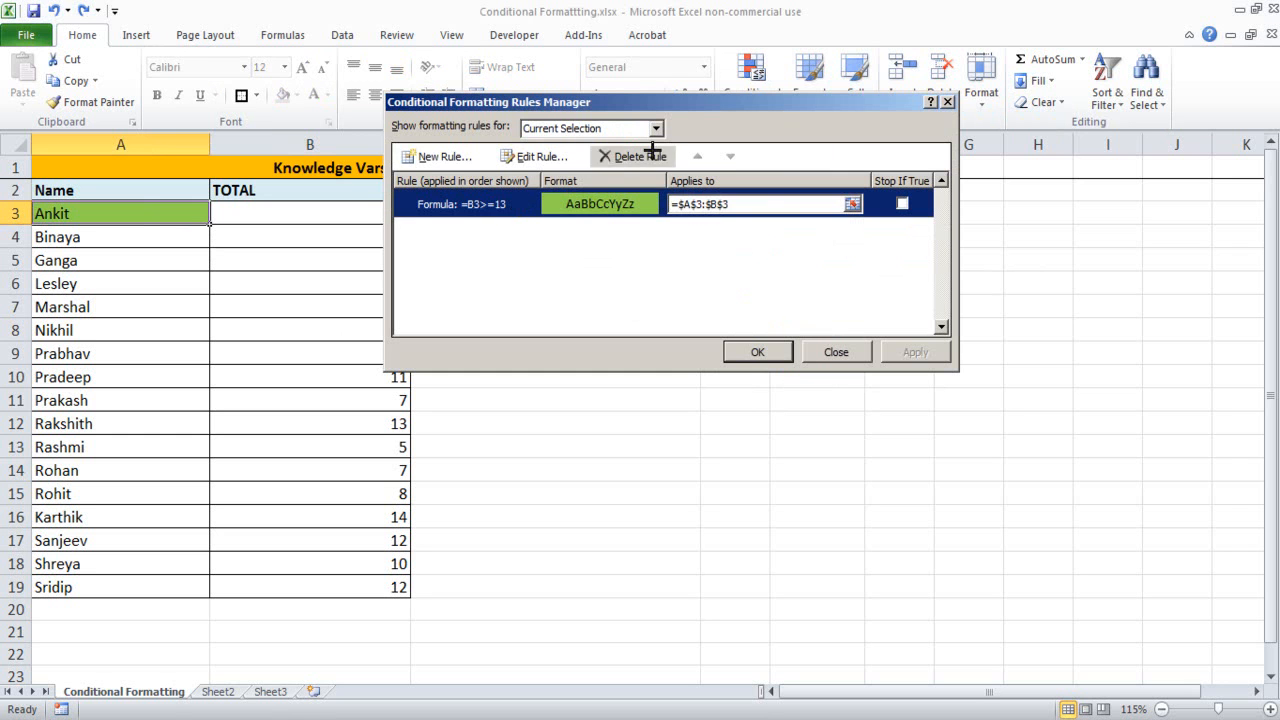
left_click_drag(680, 102, 830, 150)
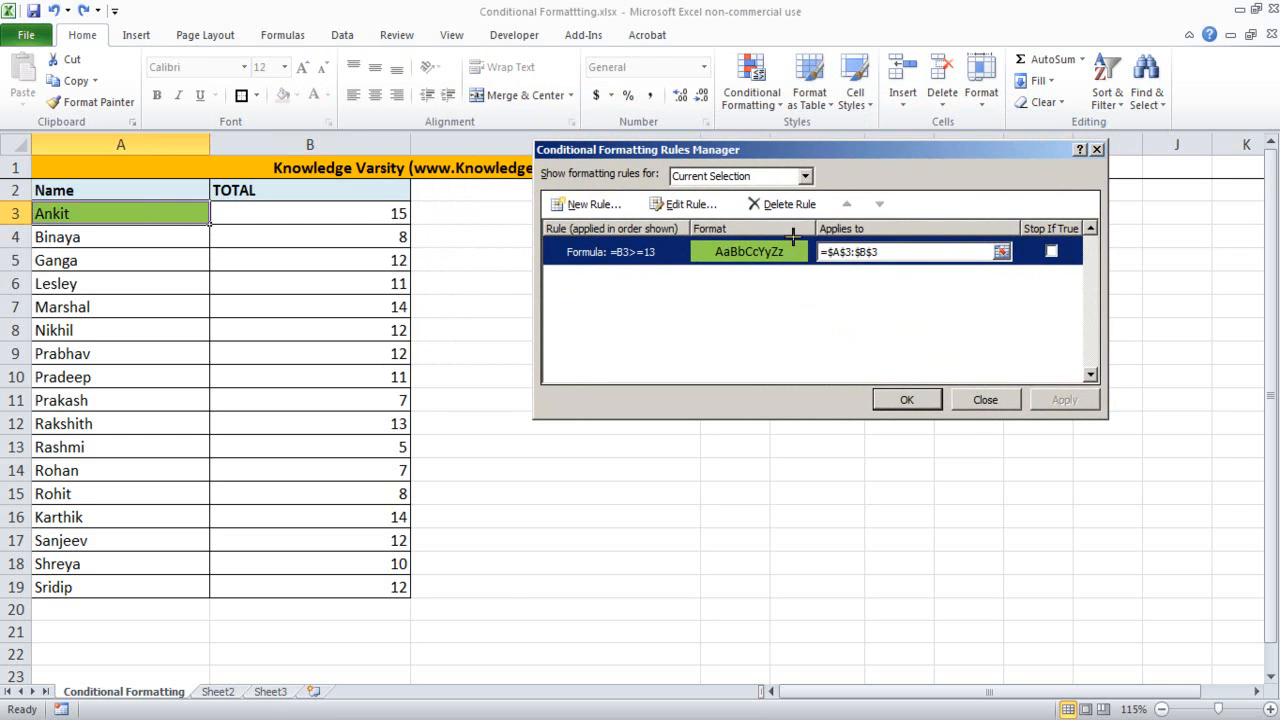
left_click(680, 204)
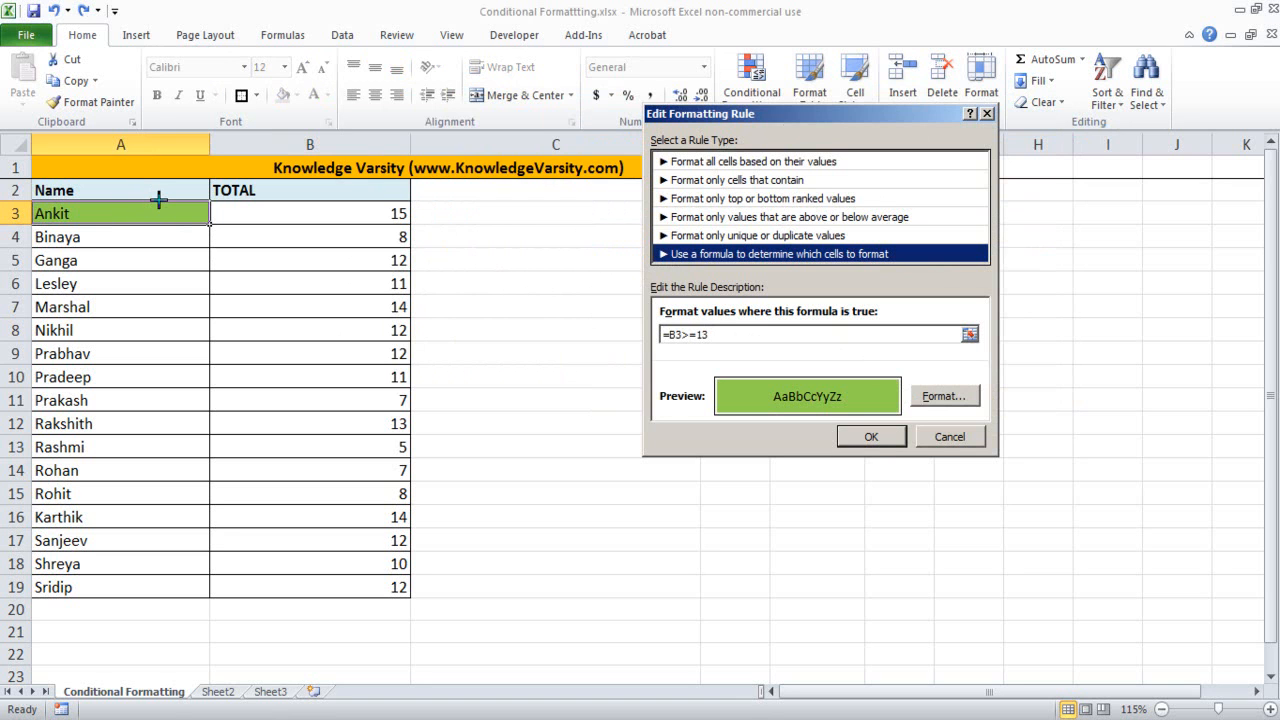
left_click_drag(115, 207, 145, 202)
mouse_move(400, 194)
left_mouse_down()
mouse_move(371, 211)
mouse_move(380, 196)
mouse_move(407, 205)
mouse_move(372, 203)
left_mouse_up()
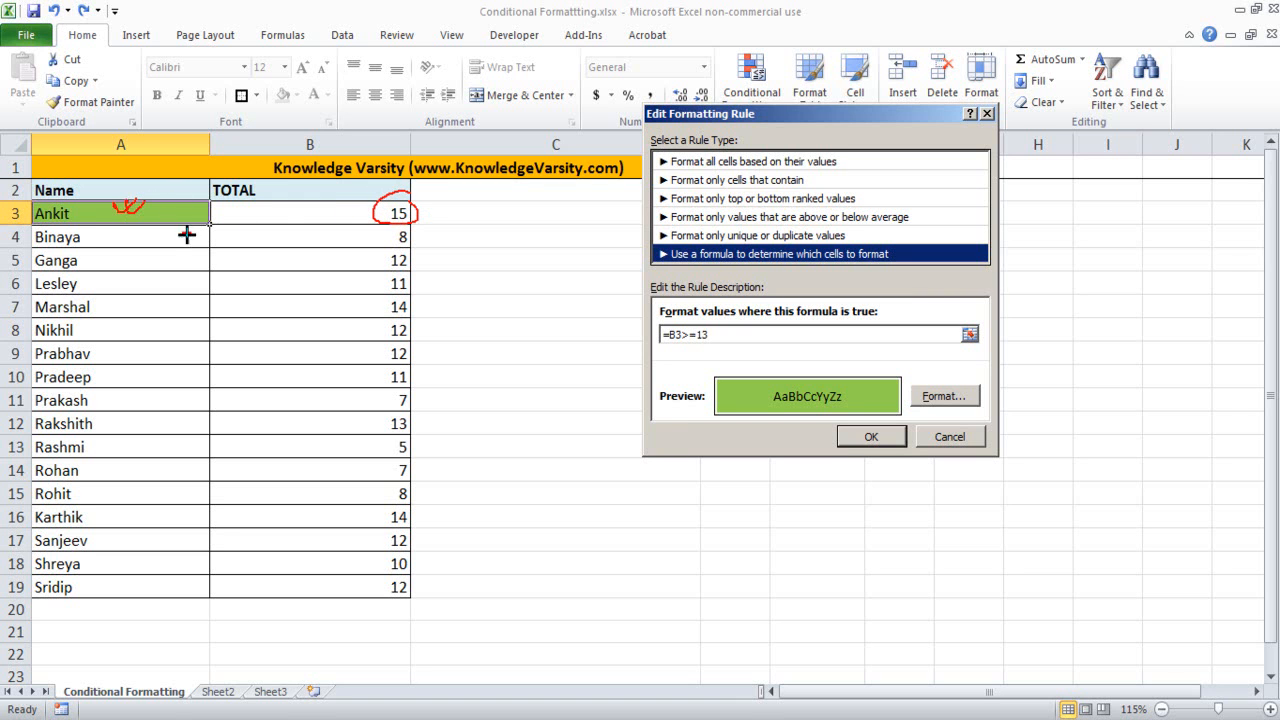
left_click_drag(200, 205, 289, 210)
mouse_move(365, 200)
left_mouse_down()
mouse_move(343, 203)
mouse_move(395, 226)
mouse_move(372, 200)
left_mouse_up()
mouse_move(490, 206)
left_mouse_down()
mouse_move(494, 219)
mouse_move(459, 217)
mouse_move(506, 203)
mouse_move(492, 226)
left_mouse_up()
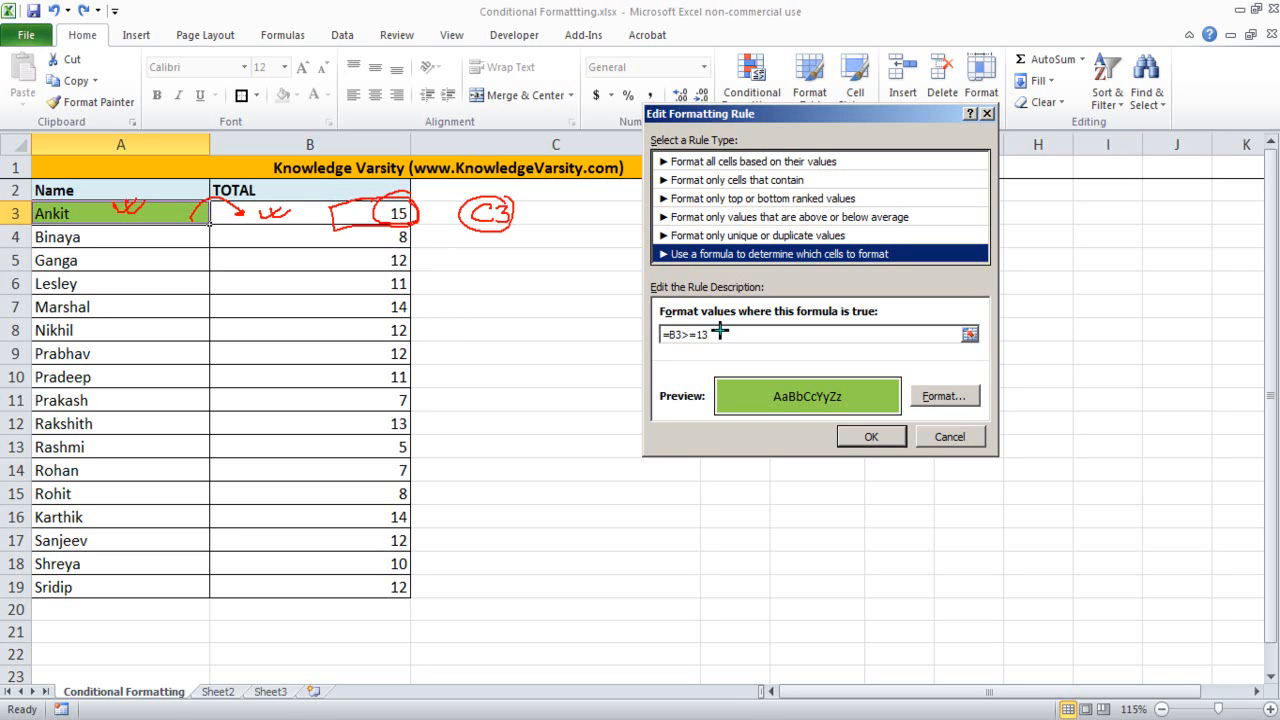
mouse_move(690, 308)
left_mouse_down()
mouse_move(675, 353)
mouse_move(695, 307)
left_mouse_up()
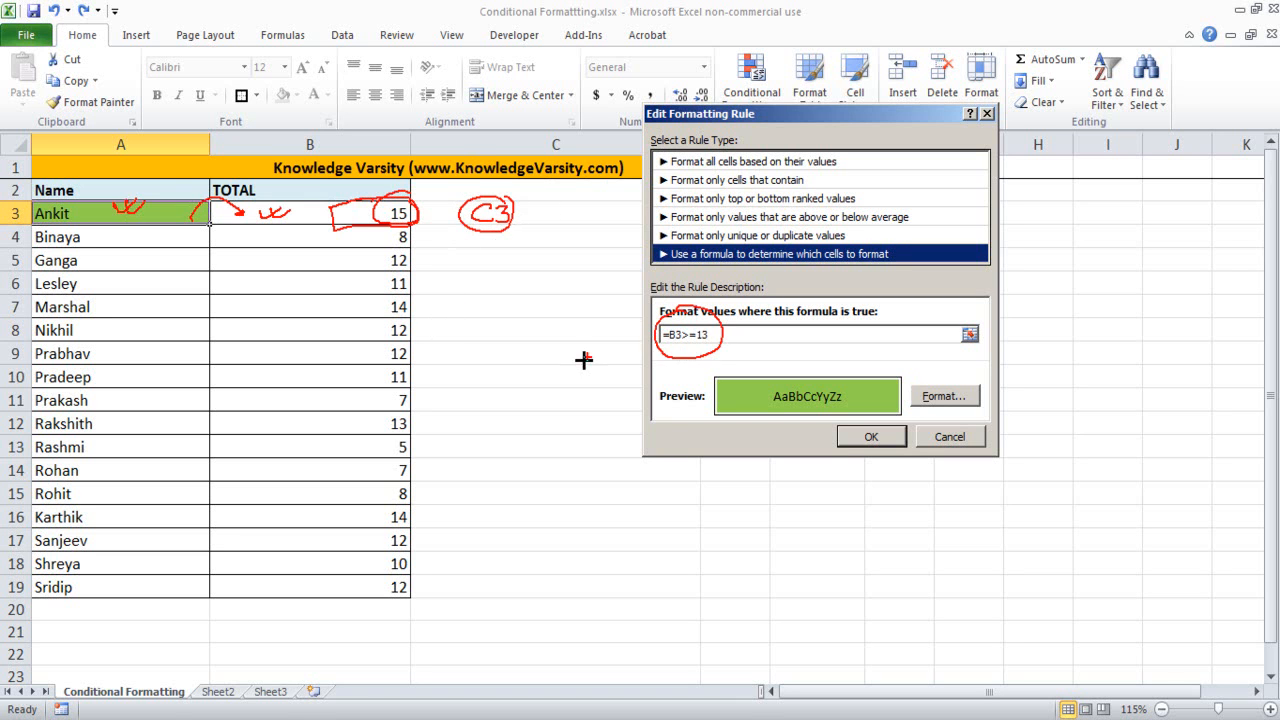
left_click_drag(482, 322, 502, 353)
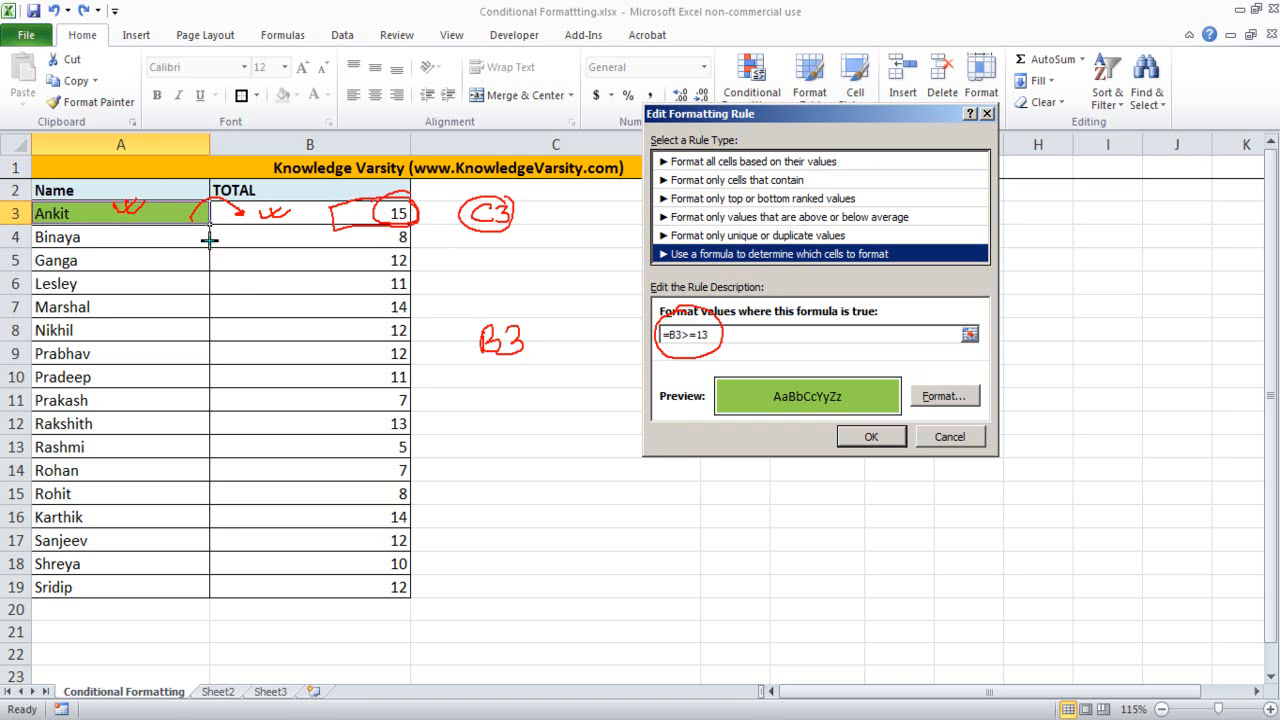
left_click_drag(162, 136, 159, 179)
left_click_drag(284, 112, 293, 142)
mouse_move(140, 188)
left_mouse_down()
mouse_move(126, 226)
mouse_move(140, 186)
left_mouse_up()
left_click_drag(305, 128, 289, 137)
left_click_drag(300, 210, 297, 212)
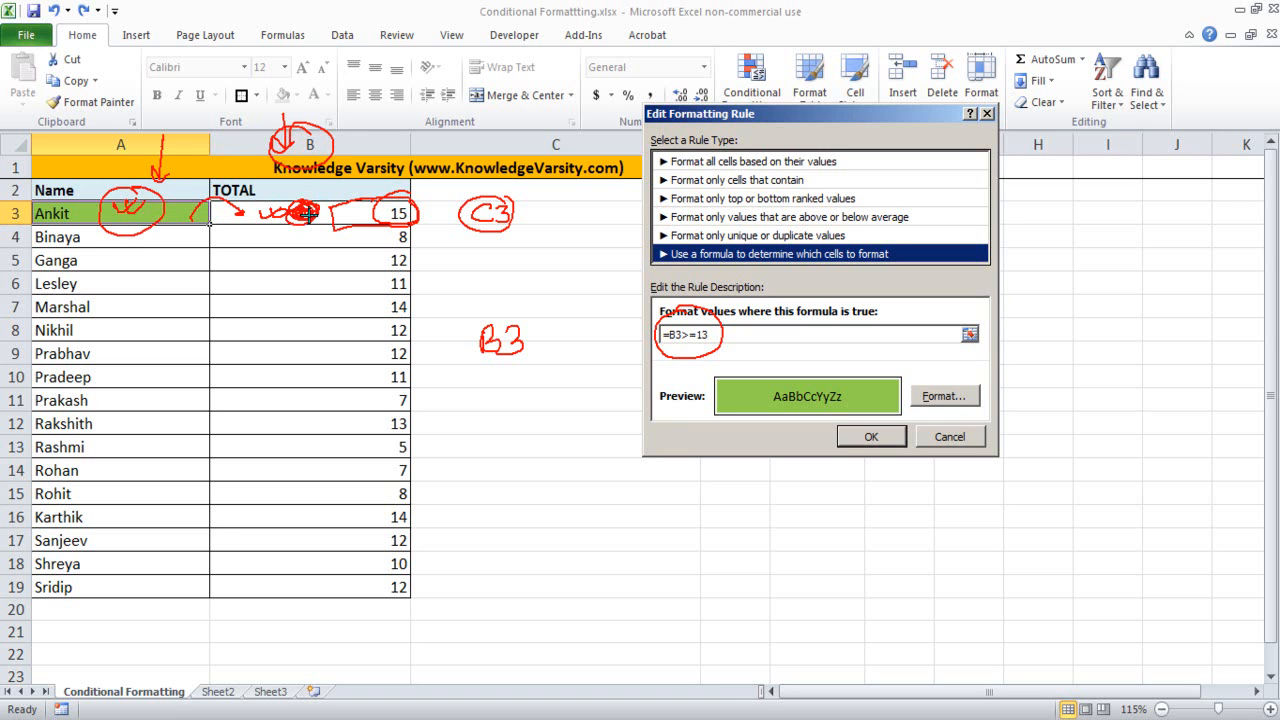
left_click_drag(490, 214, 517, 209)
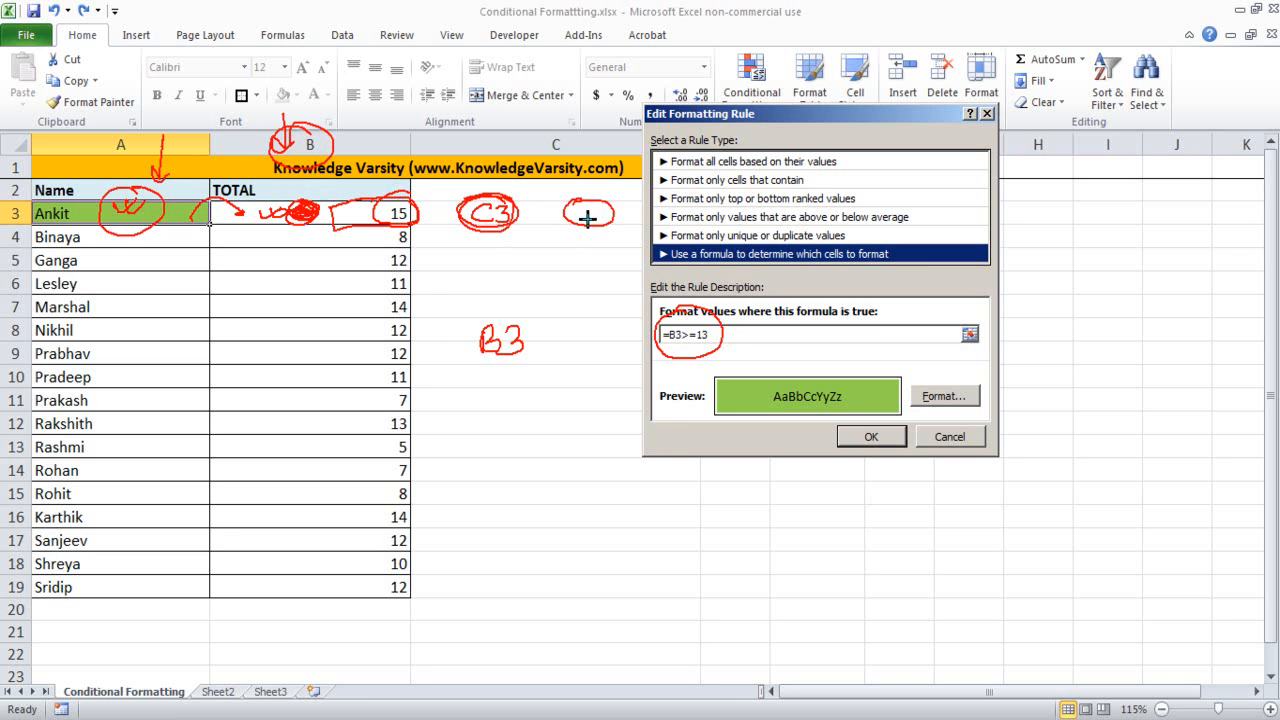
left_click_drag(585, 206, 587, 221)
left_click_drag(378, 197, 372, 200)
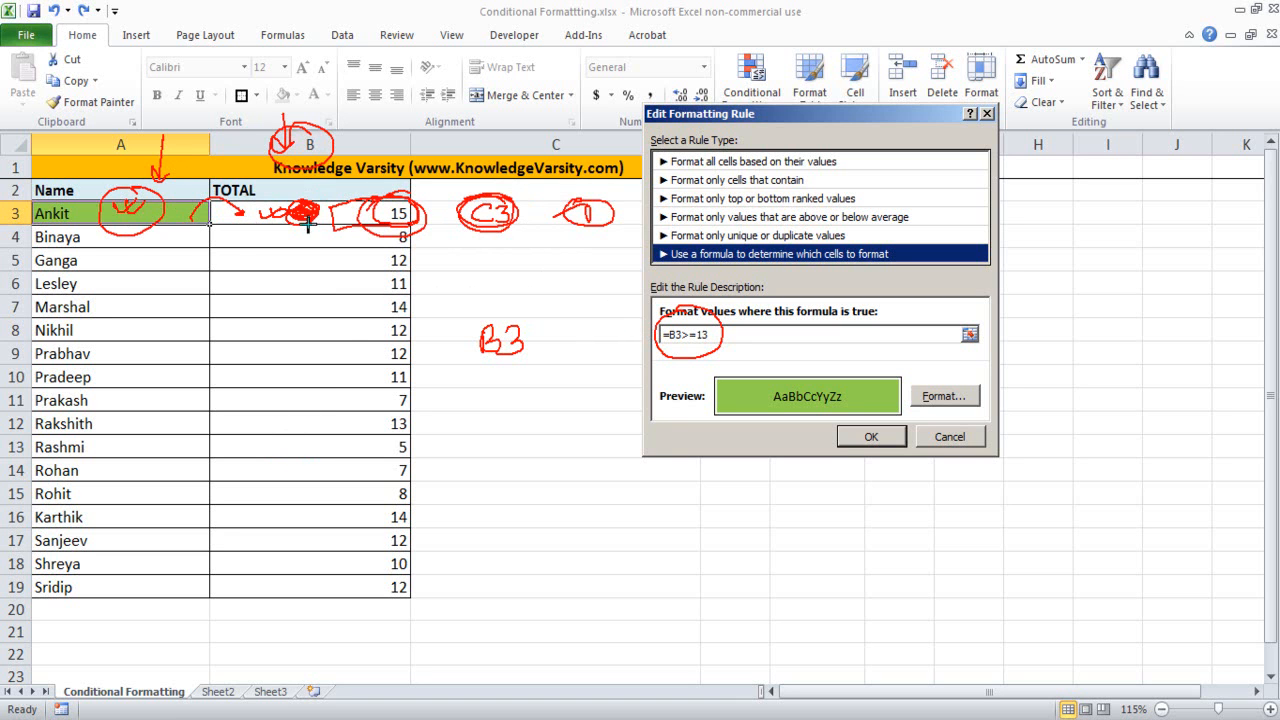
mouse_move(179, 237)
left_mouse_down()
mouse_move(441, 236)
mouse_move(444, 248)
left_mouse_up()
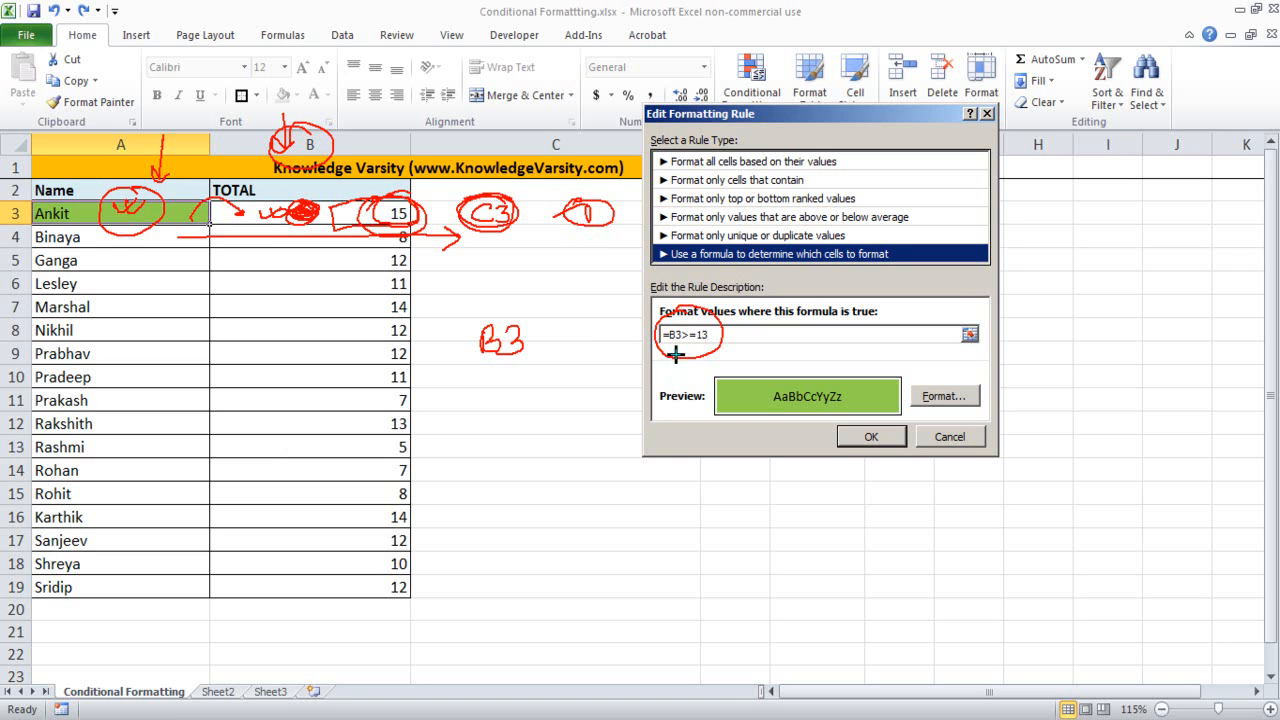
left_click_drag(673, 381, 690, 348)
mouse_move(493, 337)
left_mouse_down()
mouse_move(543, 363)
mouse_move(458, 350)
left_mouse_up()
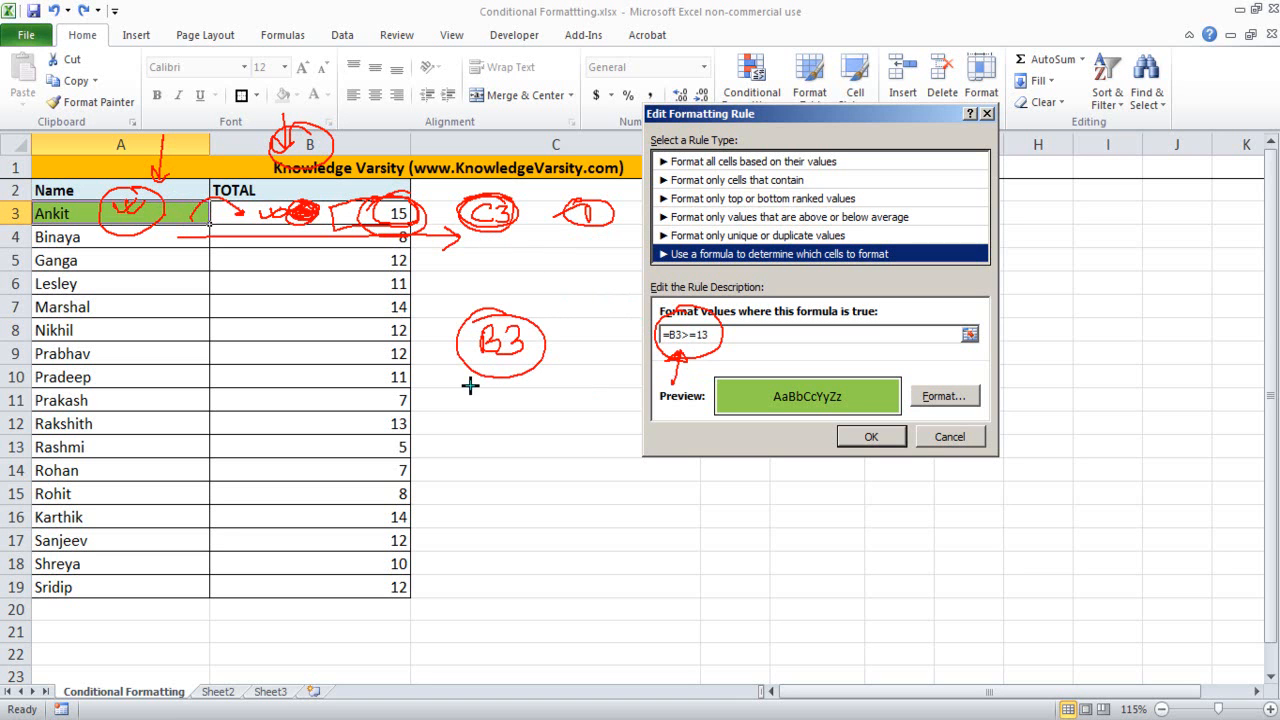
left_click_drag(535, 418, 514, 349)
mouse_move(545, 399)
left_mouse_down()
mouse_move(586, 394)
mouse_move(530, 400)
left_mouse_up()
left_click_drag(465, 427, 476, 374)
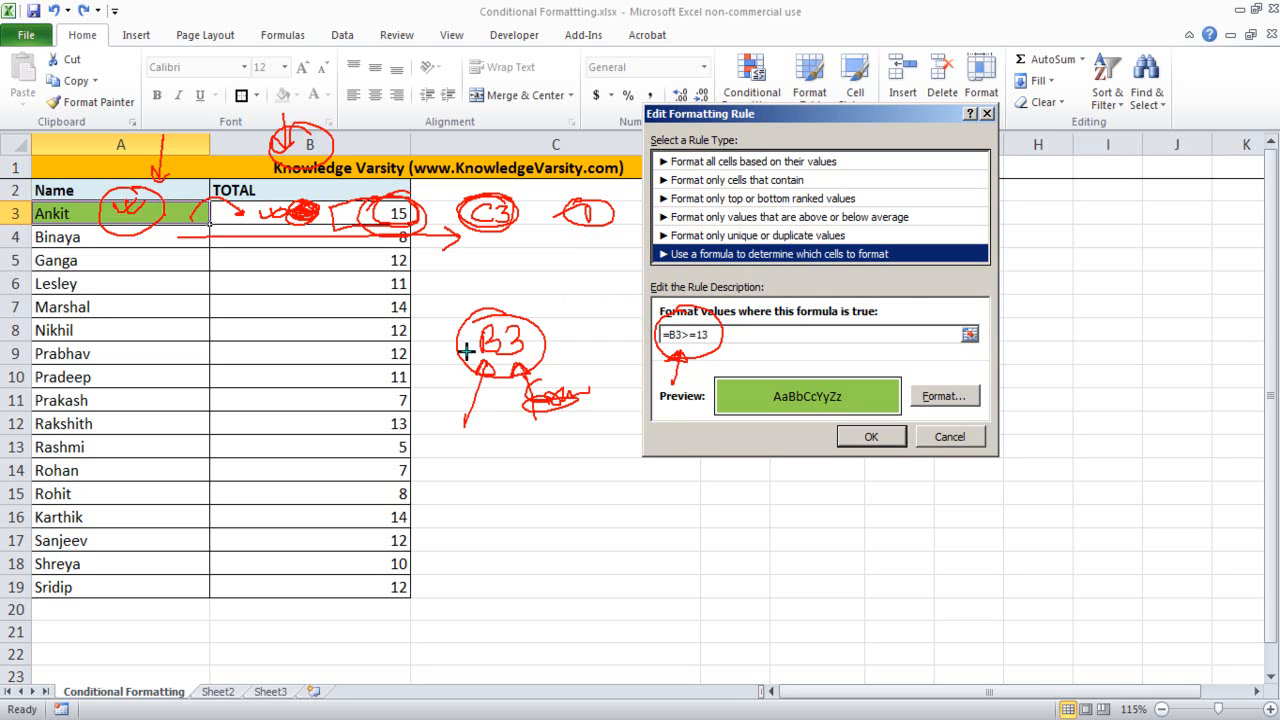
left_click_drag(505, 275, 517, 295)
key("e")
key("Escape")
Make the column reference absolute so the rule's formula reads =$B3>=13, and apply the updated rule to A3:B3.
left_click(684, 340)
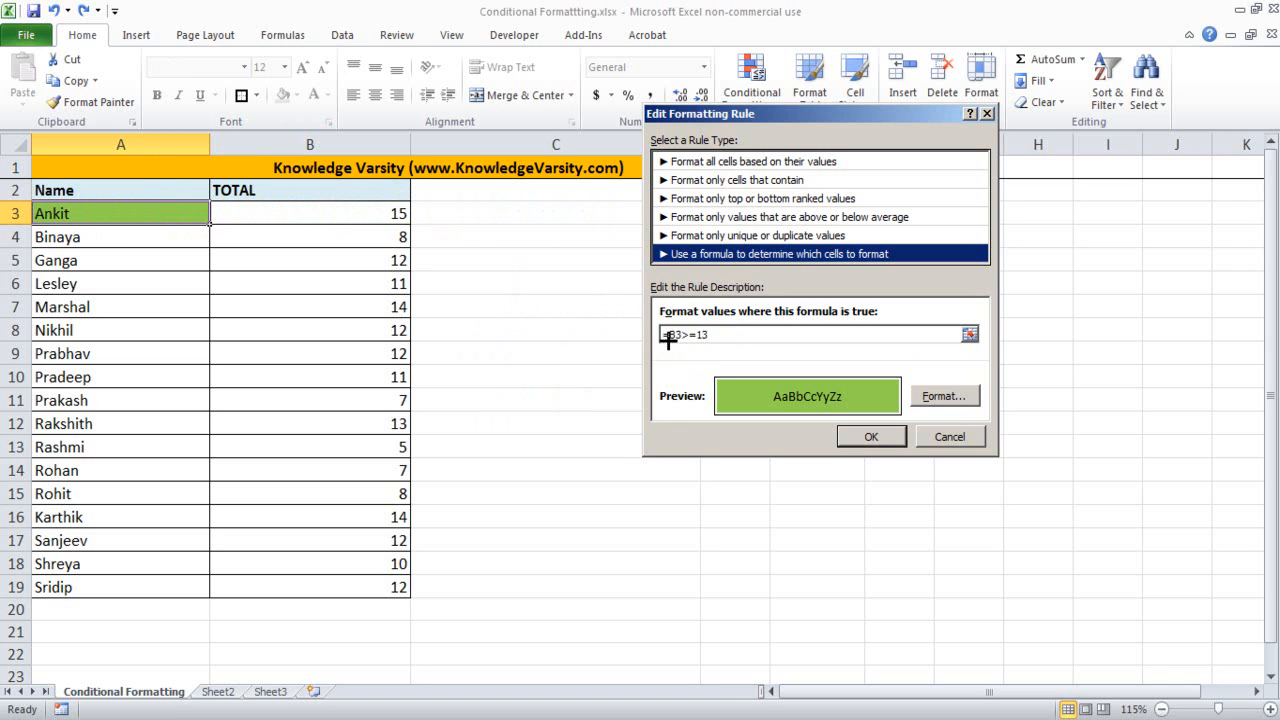
left_click(664, 337)
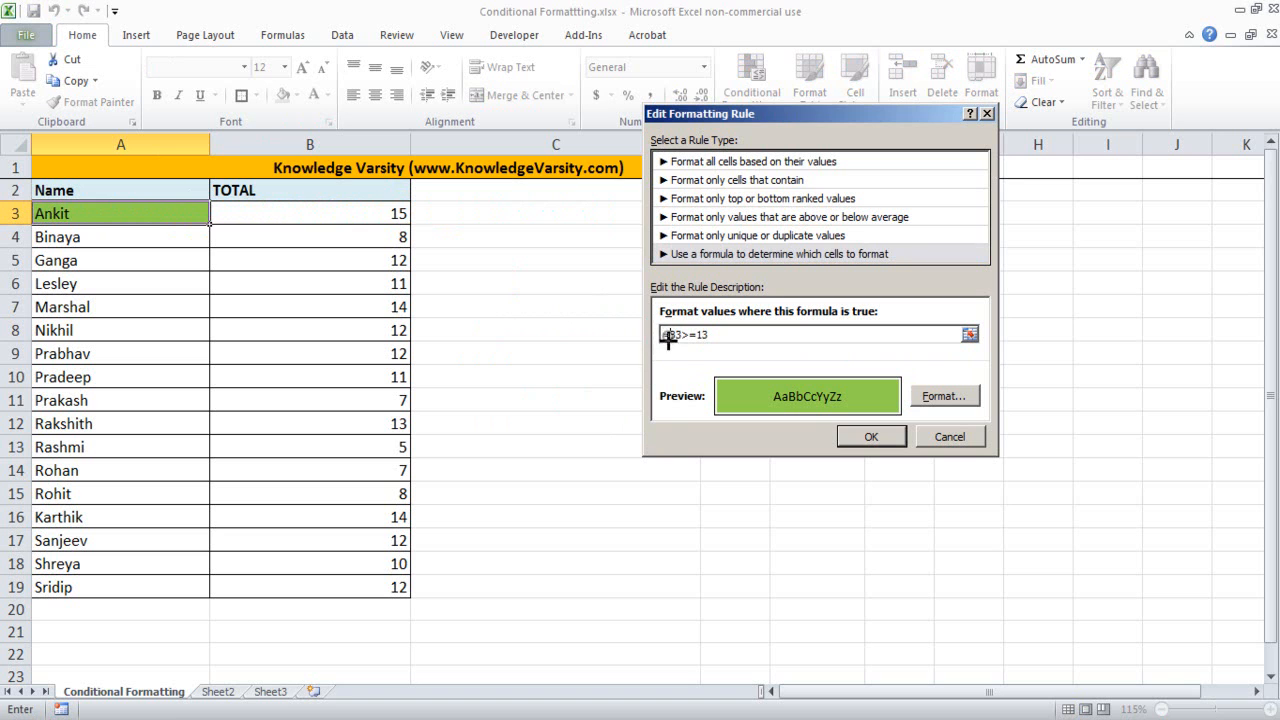
type("$")
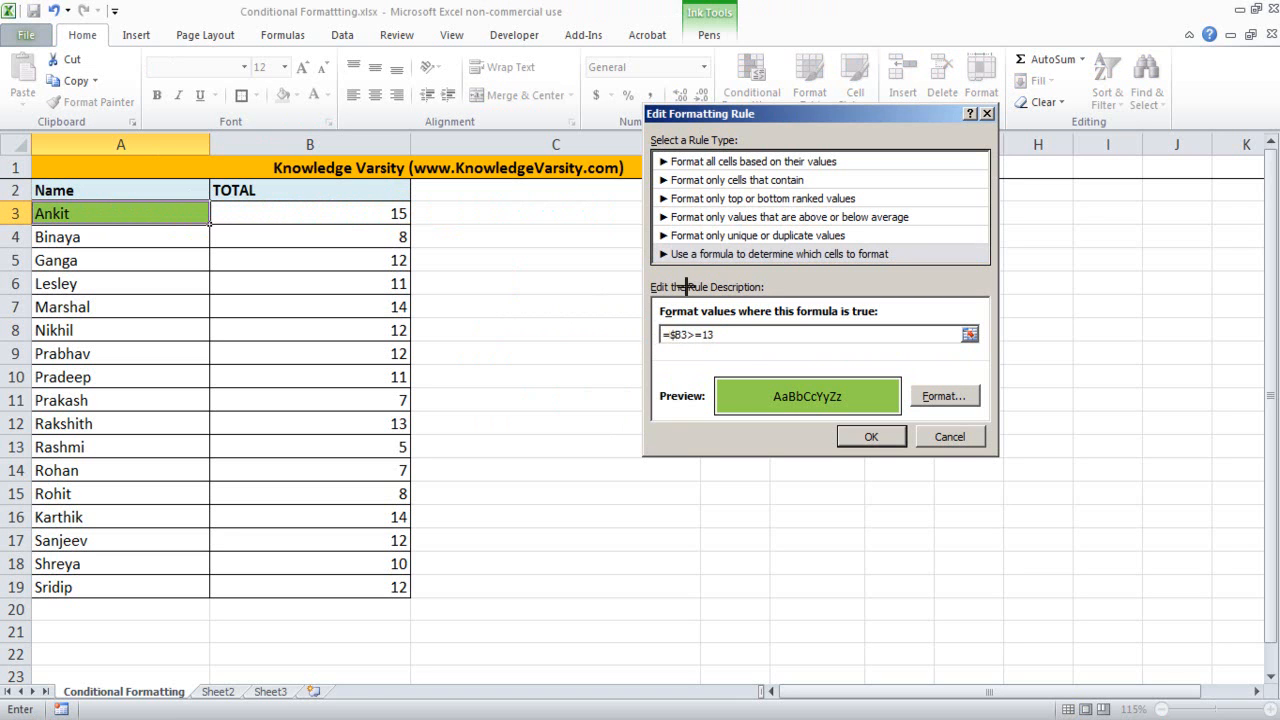
left_click(869, 436)
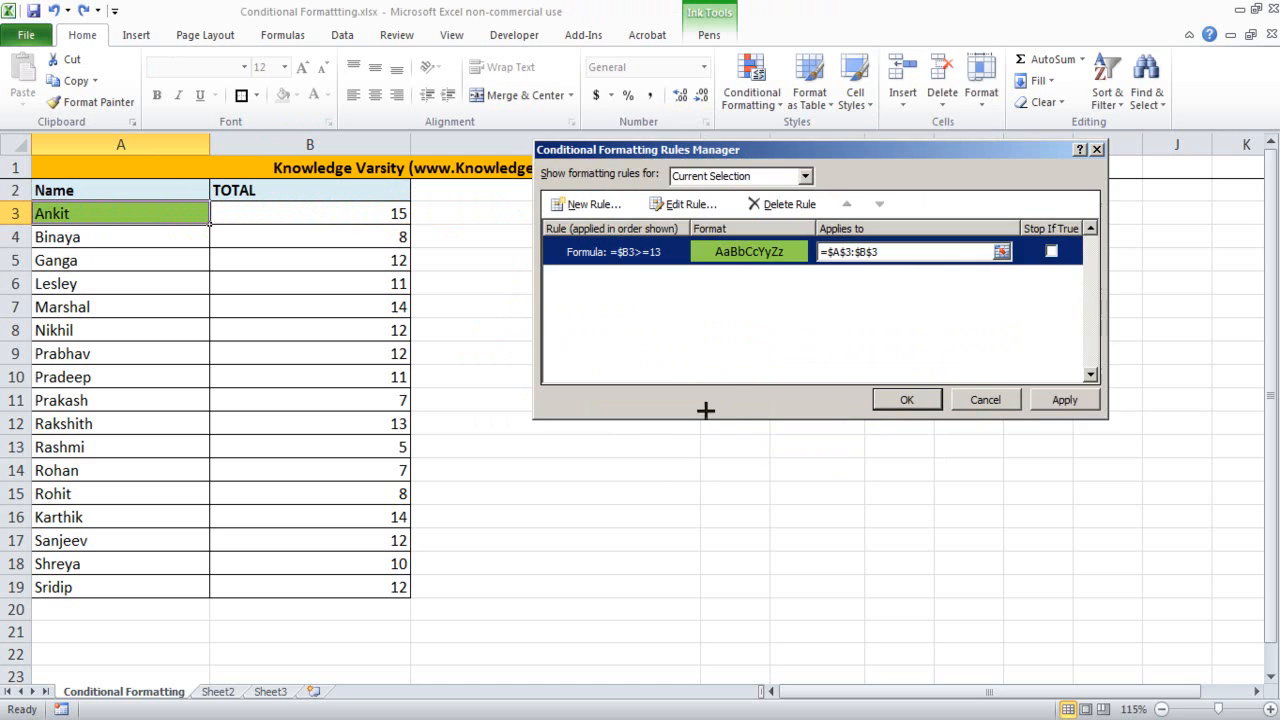
left_click(869, 399)
left_click(571, 380)
left_click(370, 229)
key("Up")
key("Up")
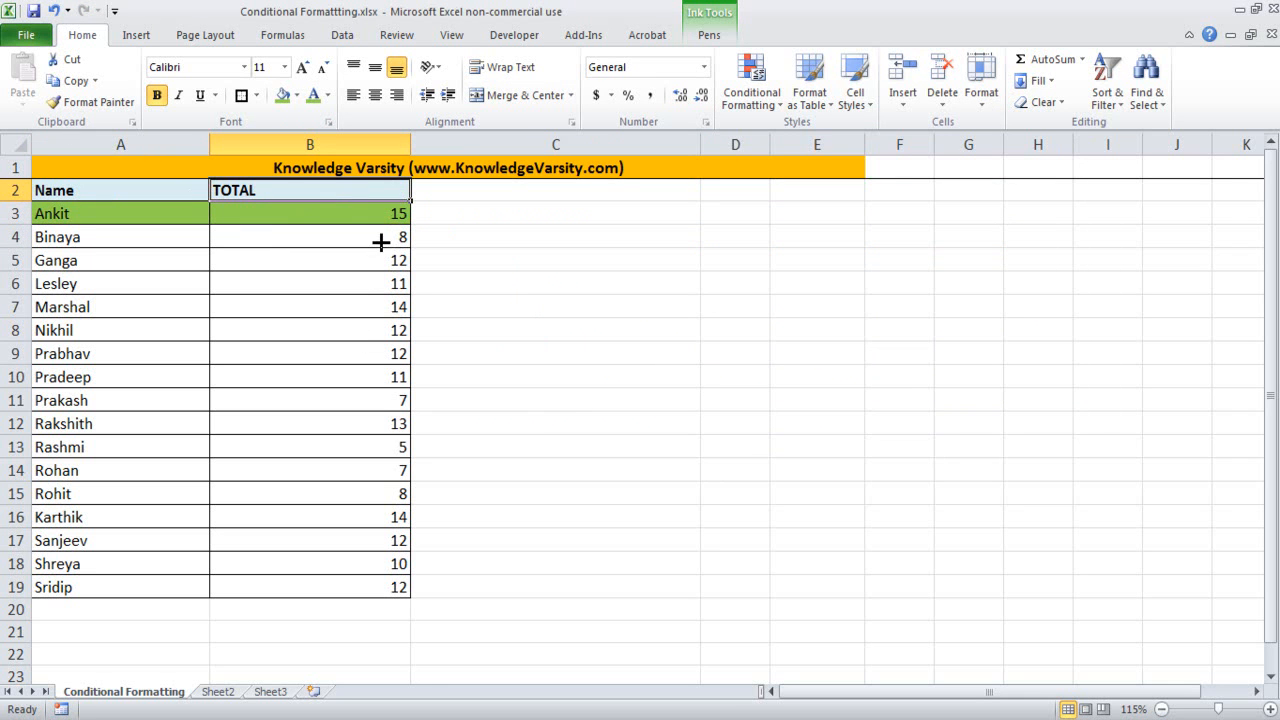
key("Down")
Insert a new column before TOTAL and enter the placeholder text adasdasd in its row 3 cell.
right_click(322, 131)
key("Escape")
right_click(305, 146)
left_click(341, 282)
left_click(352, 212)
type("adasdasd")
left_click(345, 302)
Insert another column directly after Name and enter the placeholder text asdasdas in its row 3 cell.
left_click(331, 143)
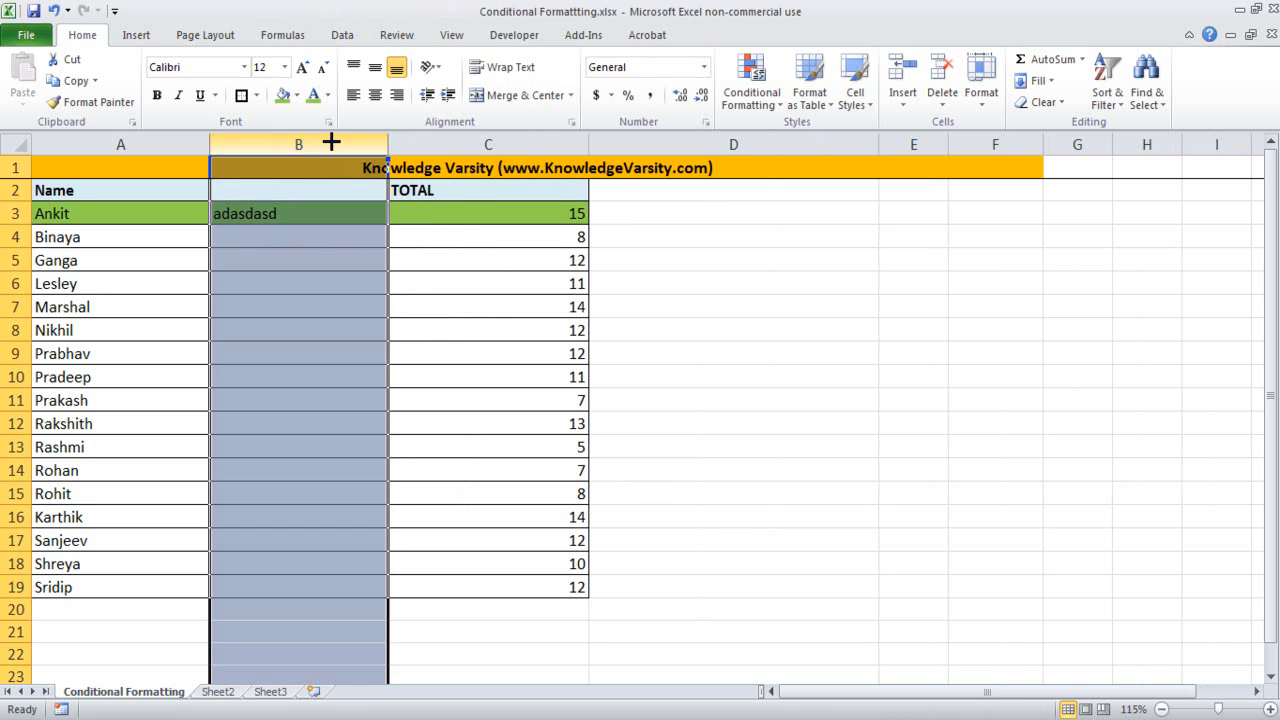
right_click(331, 143)
left_click(343, 285)
left_click(292, 208)
type("asdasdas")
left_click(448, 380)
Label the two inserted columns Section in B2 and Batch in C2.
left_click(306, 207)
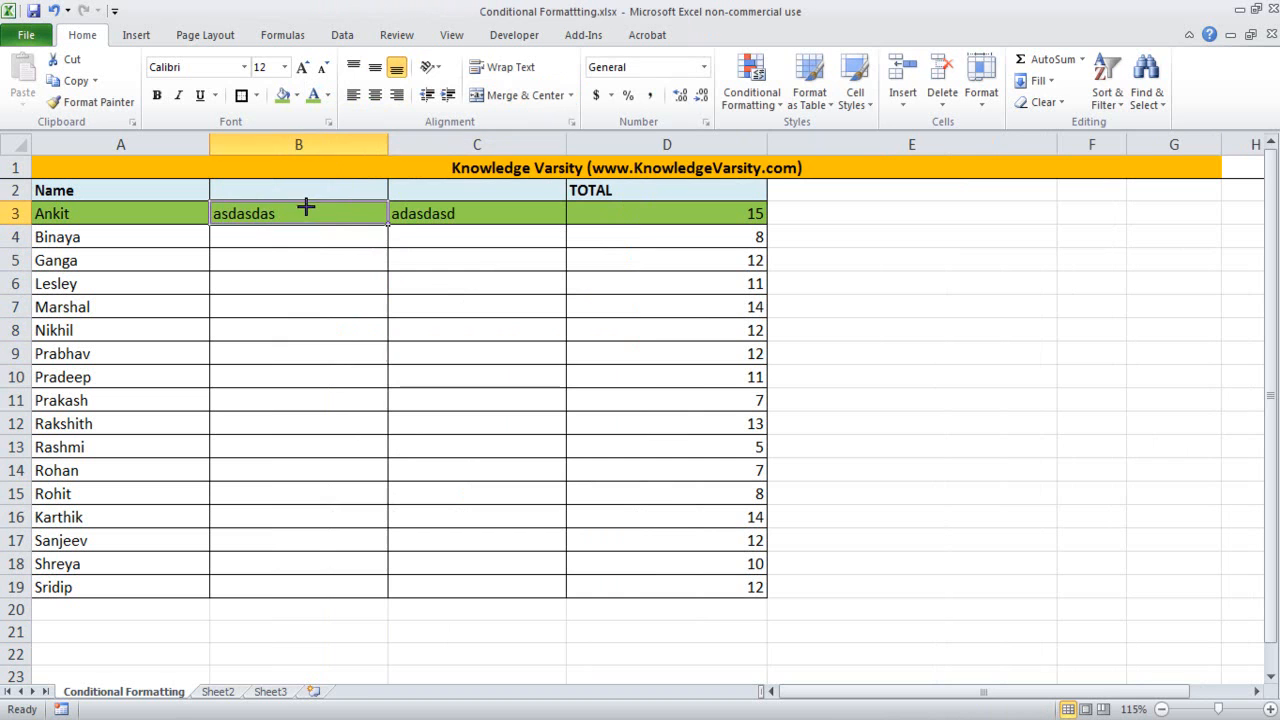
type("Sectio")
key("Escape")
left_click(366, 196)
type("Sect")
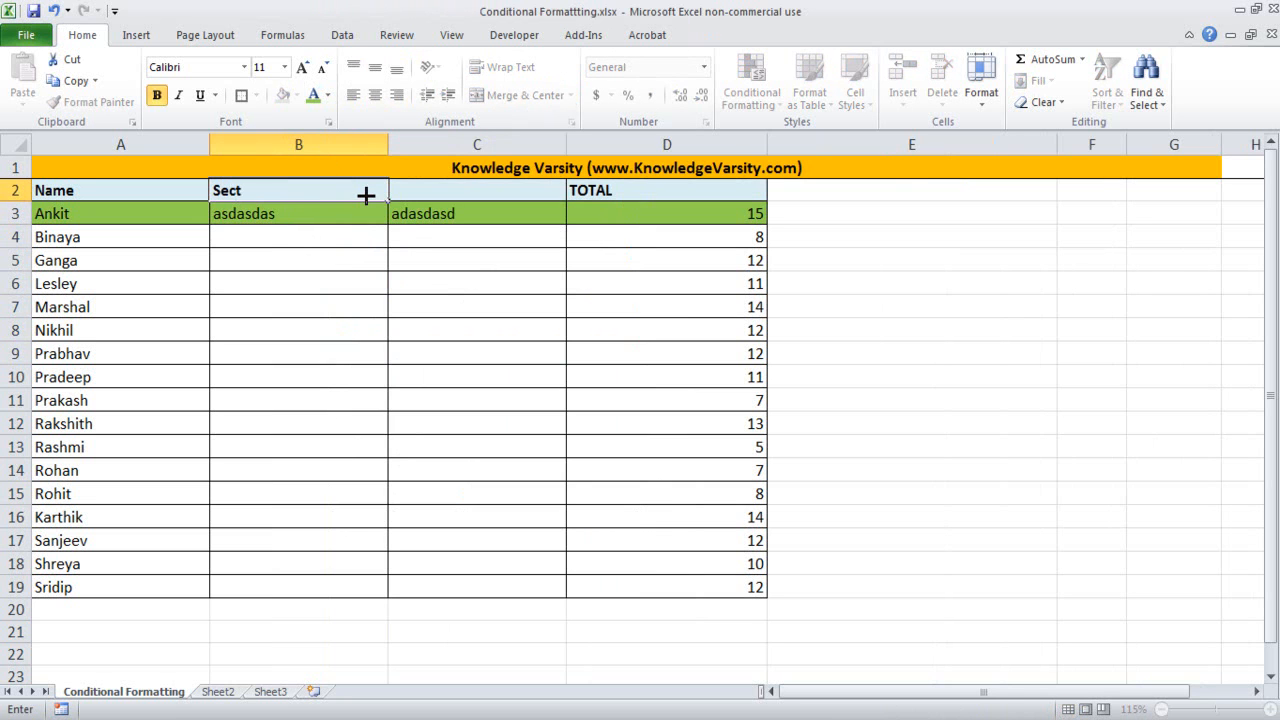
type("ion")
key("Tab")
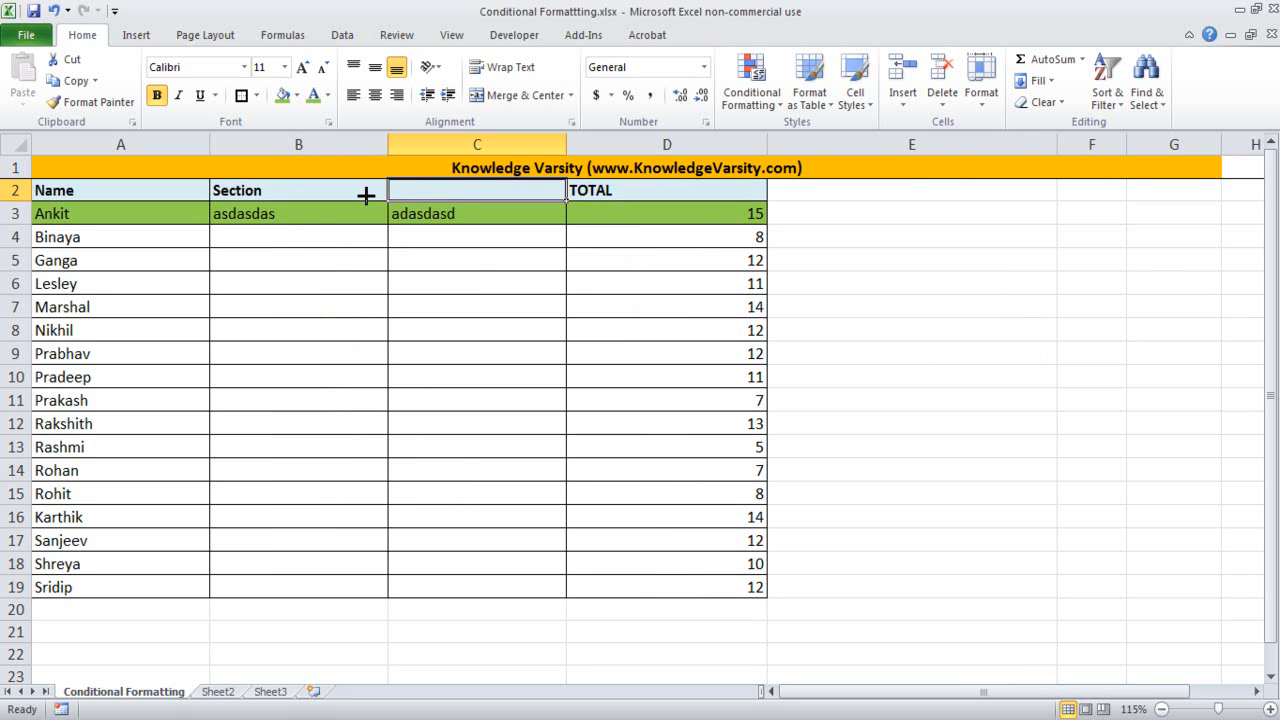
type("Batc")
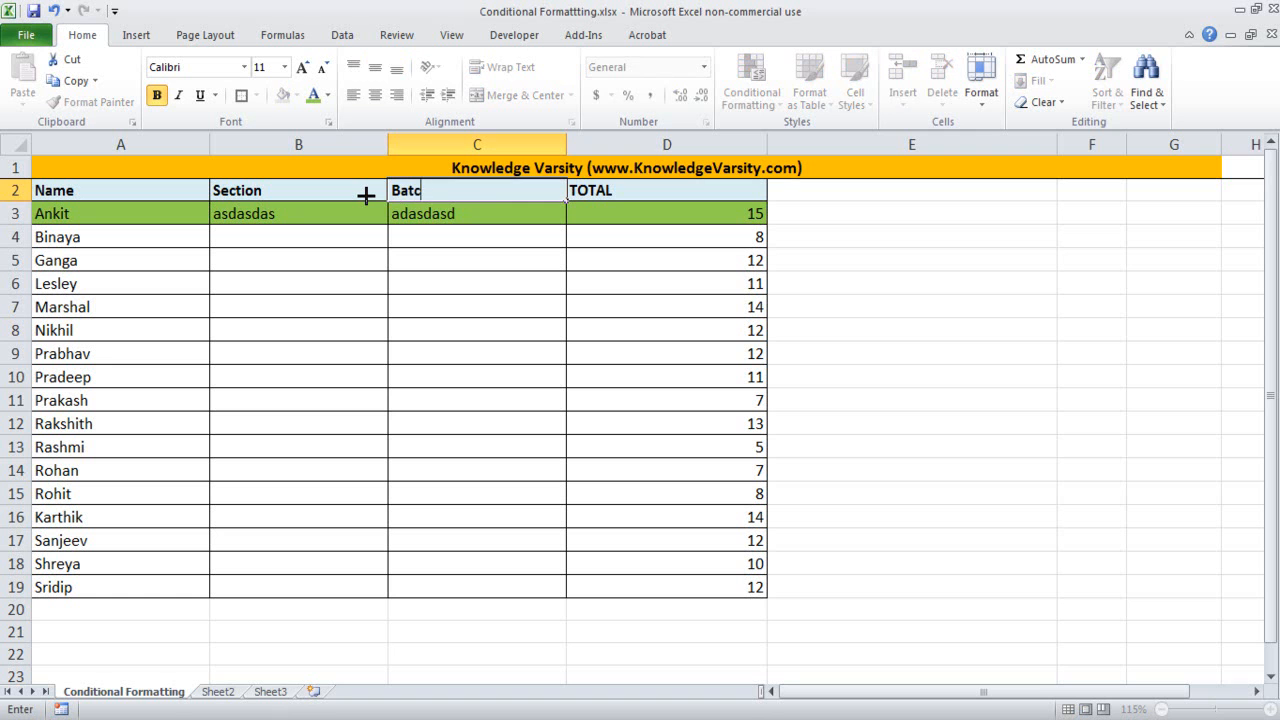
type("h")
key("Return")
Replace the placeholder text in row 3 with A for Section and 2013 for Batch.
type("A")
key("Tab")
type("2013")
key("Return")
key("Right")
key("Up")
key("Left")
key("Right")
key("Left")
key("Left")
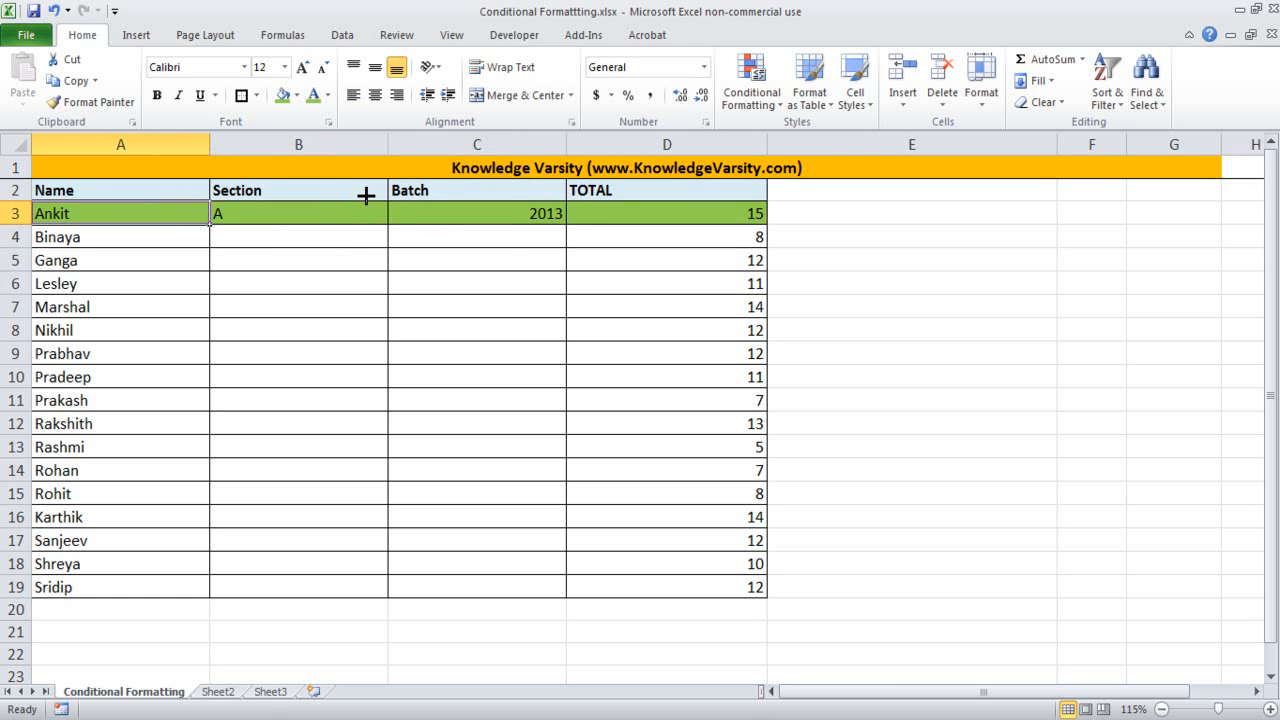
Clear the conditional formatting rules from cells A3:D3.
left_click_drag(120, 211, 694, 208)
left_click(877, 258)
left_click(682, 204)
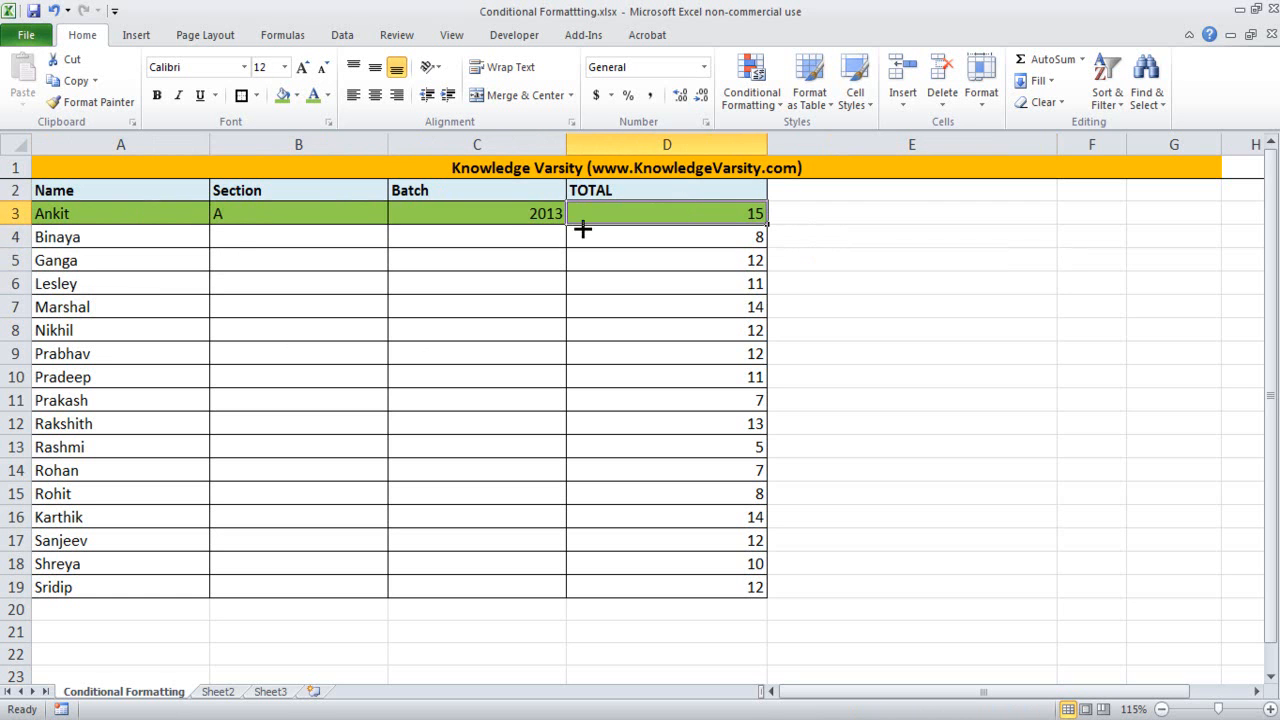
left_click_drag(60, 214, 682, 215)
left_click(751, 85)
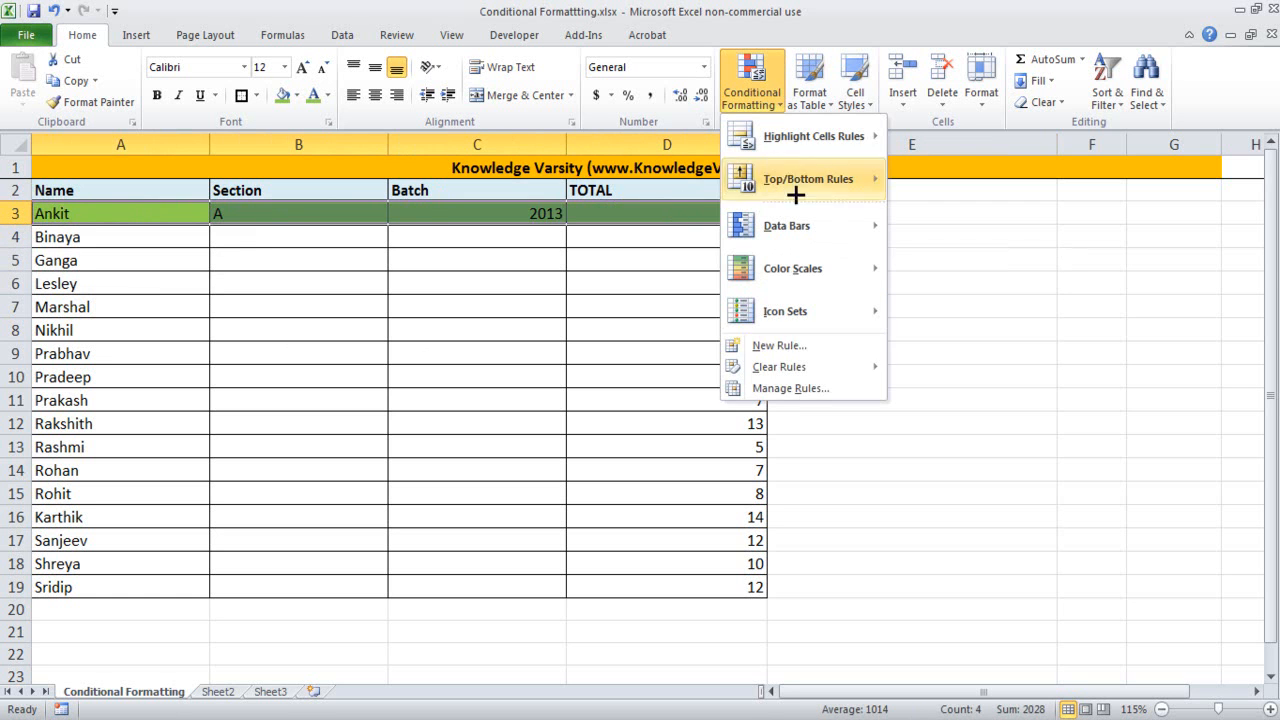
mouse_move(800, 368)
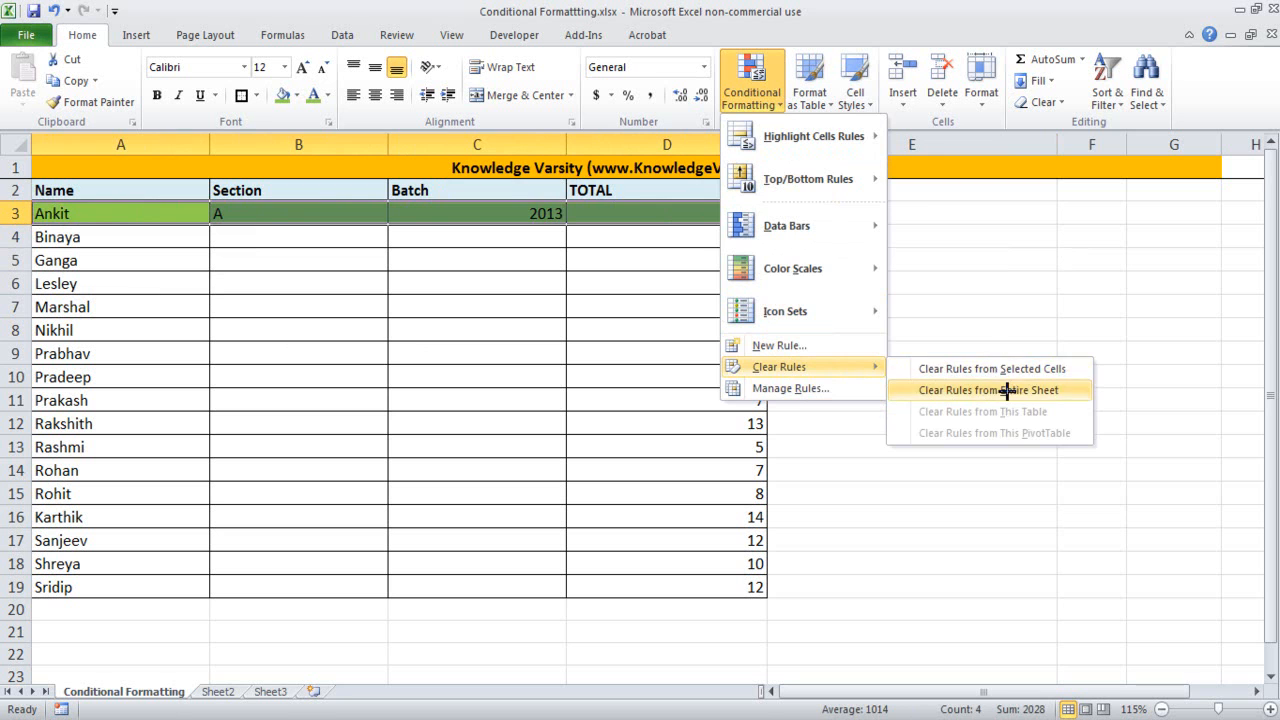
left_click(1023, 366)
left_click(748, 368)
Start a formula-based conditional formatting rule for cell A3 and enter the formula D3>=13 without a leading equals sign.
left_click(116, 214)
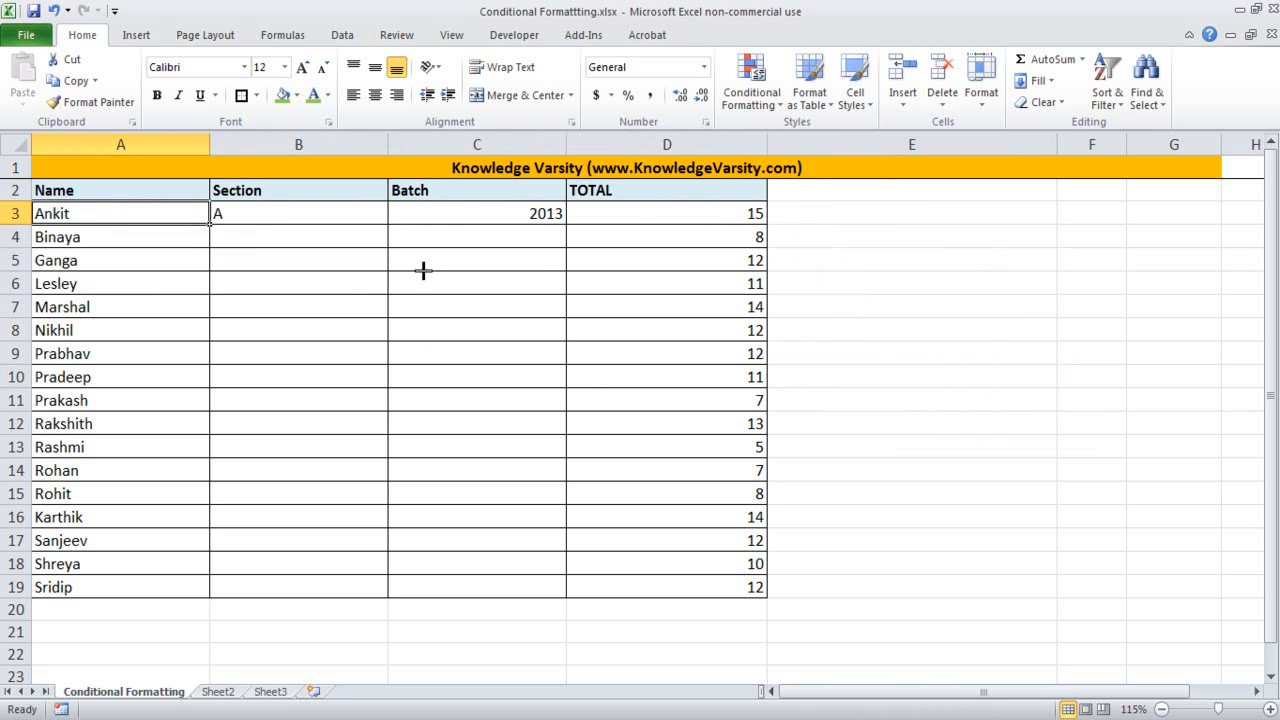
left_click(765, 95)
mouse_move(791, 372)
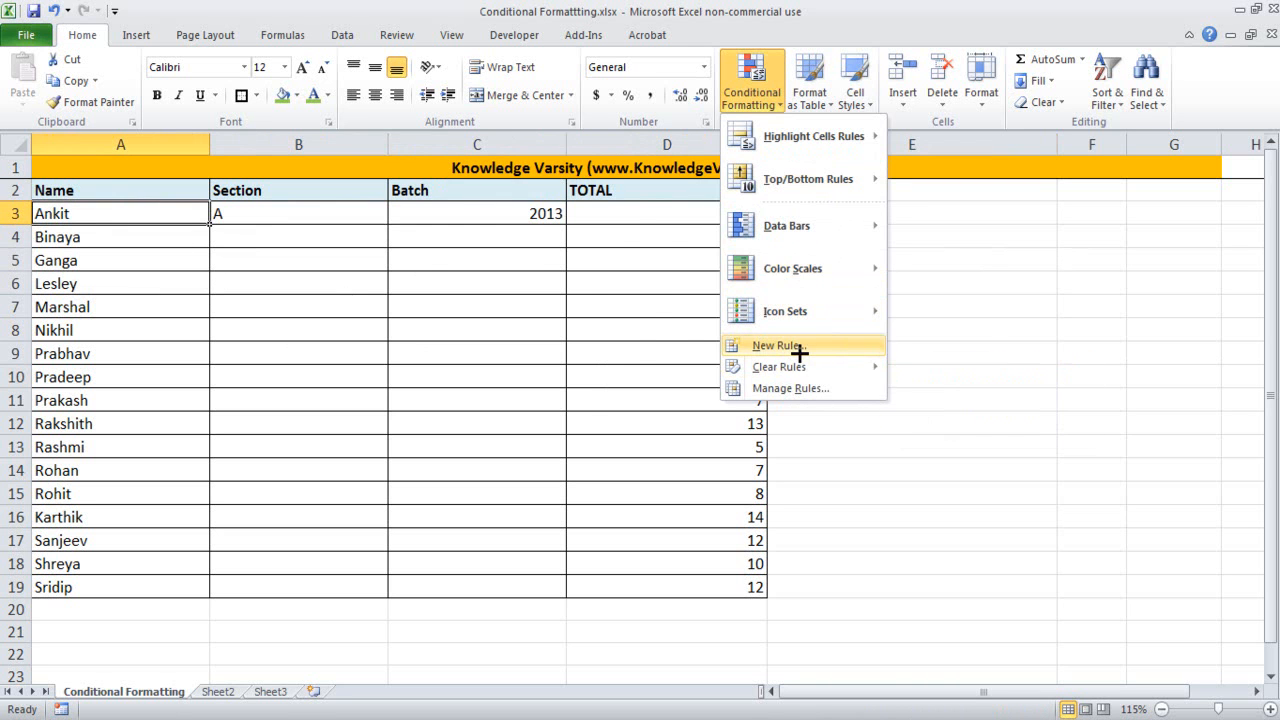
left_click(790, 345)
left_click(680, 231)
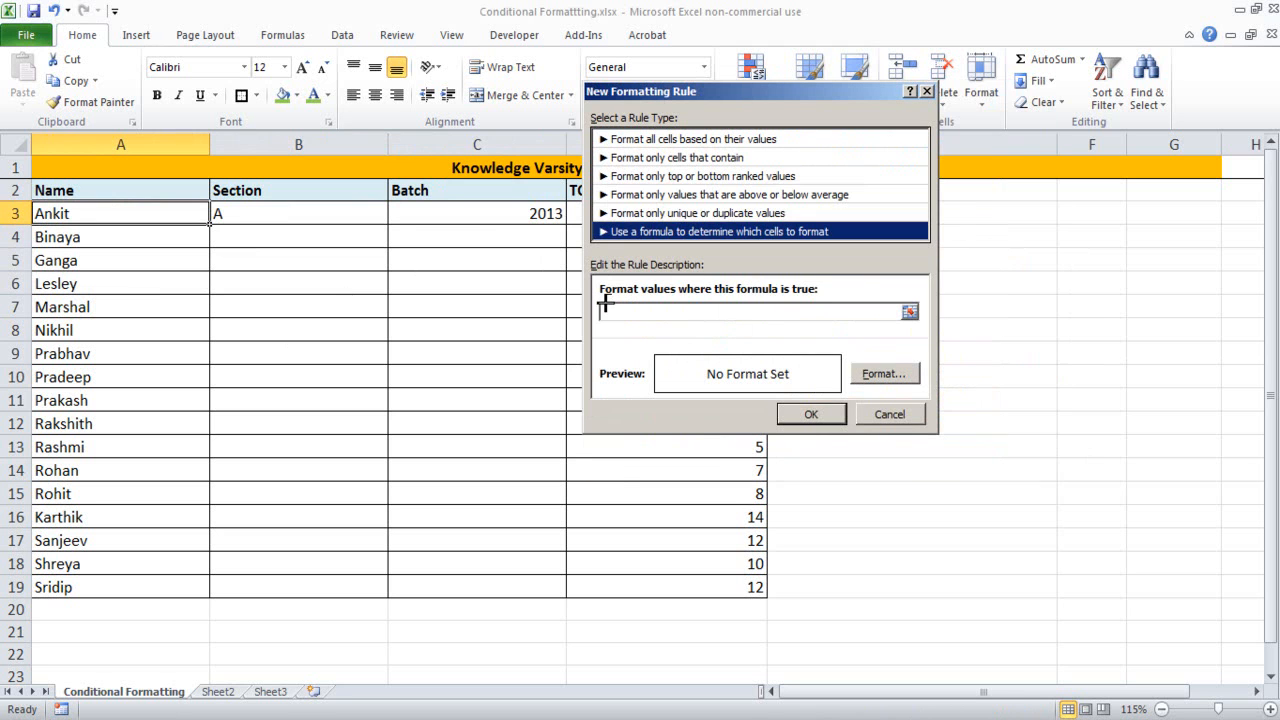
left_click(635, 307)
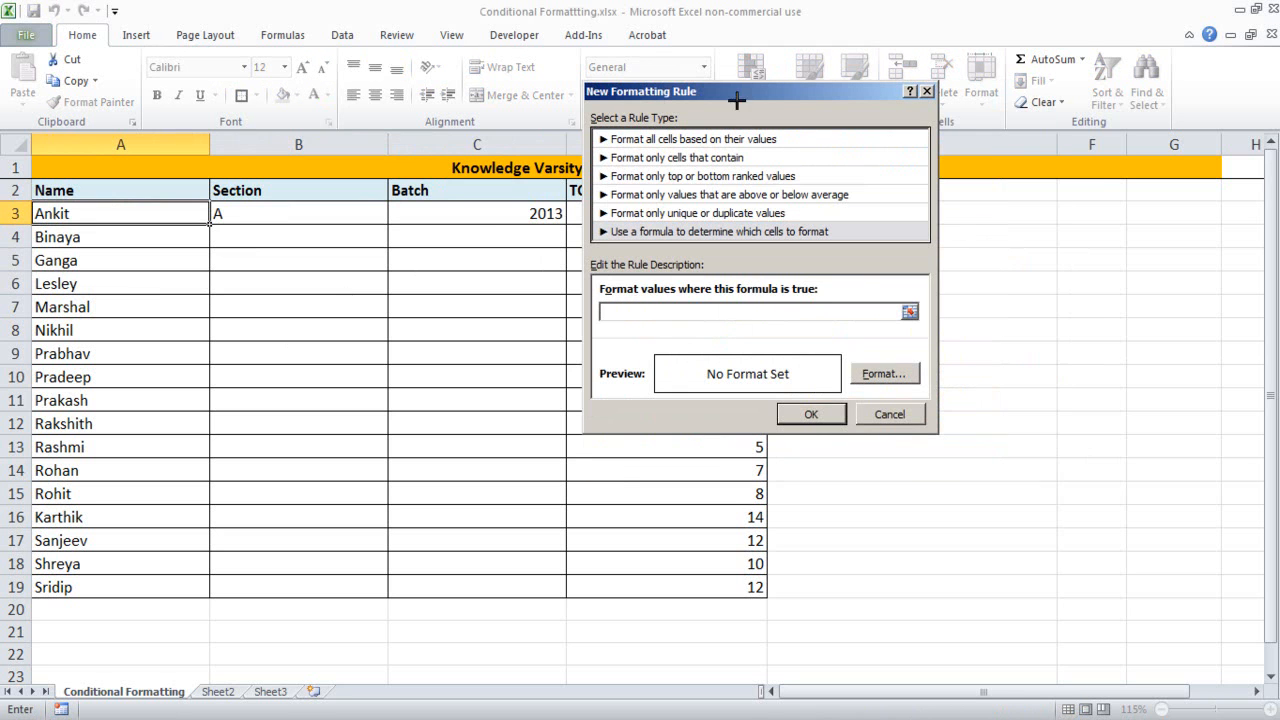
left_click_drag(734, 104, 904, 121)
type("D3")
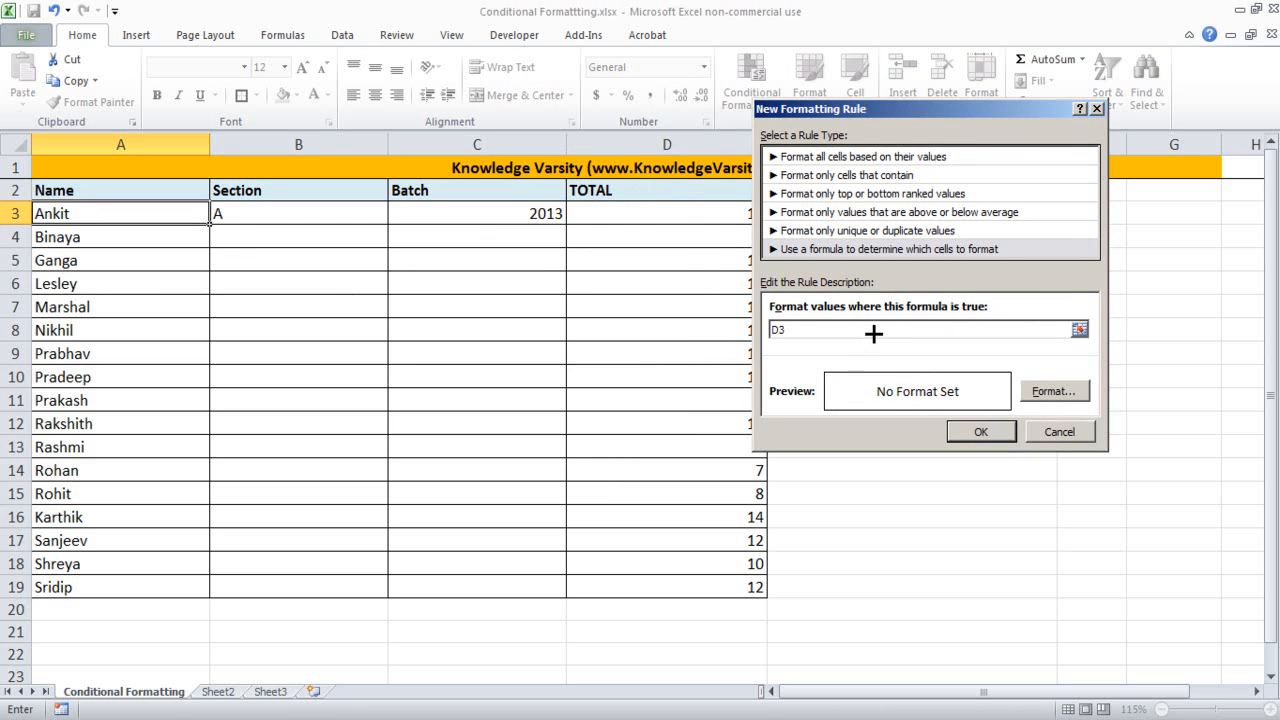
type(">=13")
Give the new rule on A3 a light green fill and apply it.
left_click(1053, 391)
left_click(683, 261)
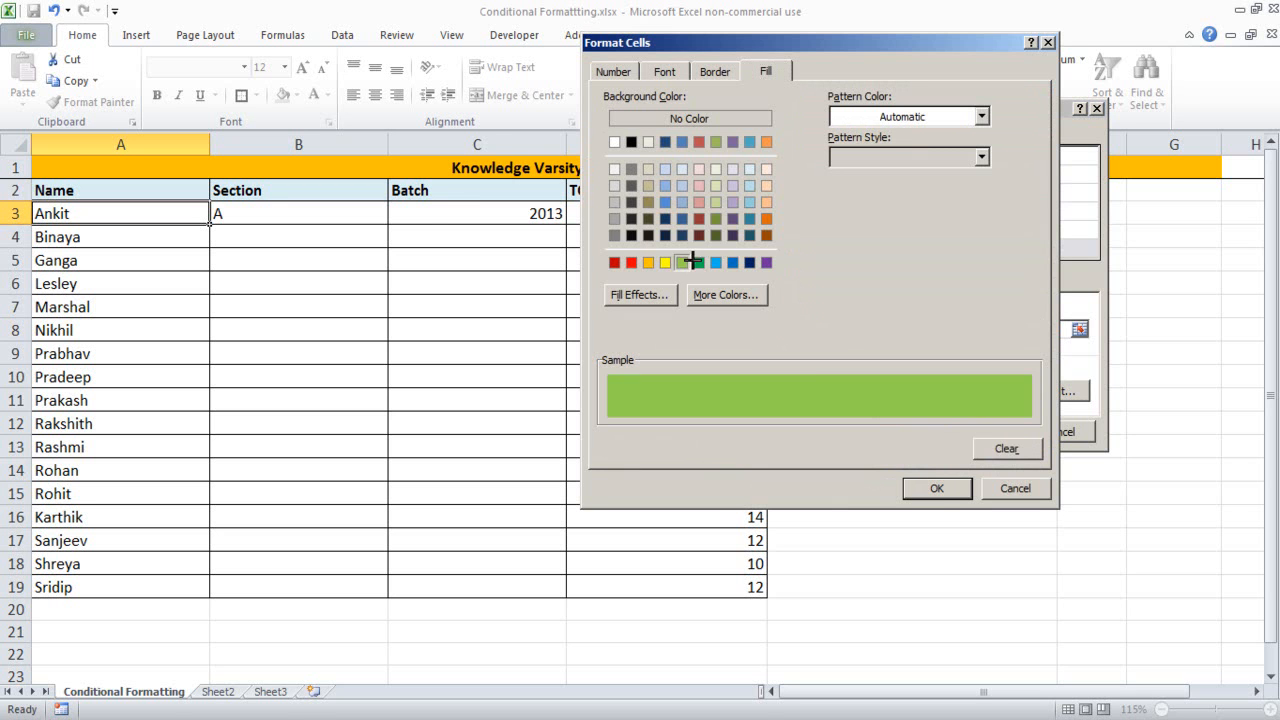
left_click(930, 486)
left_click(978, 433)
left_click(907, 497)
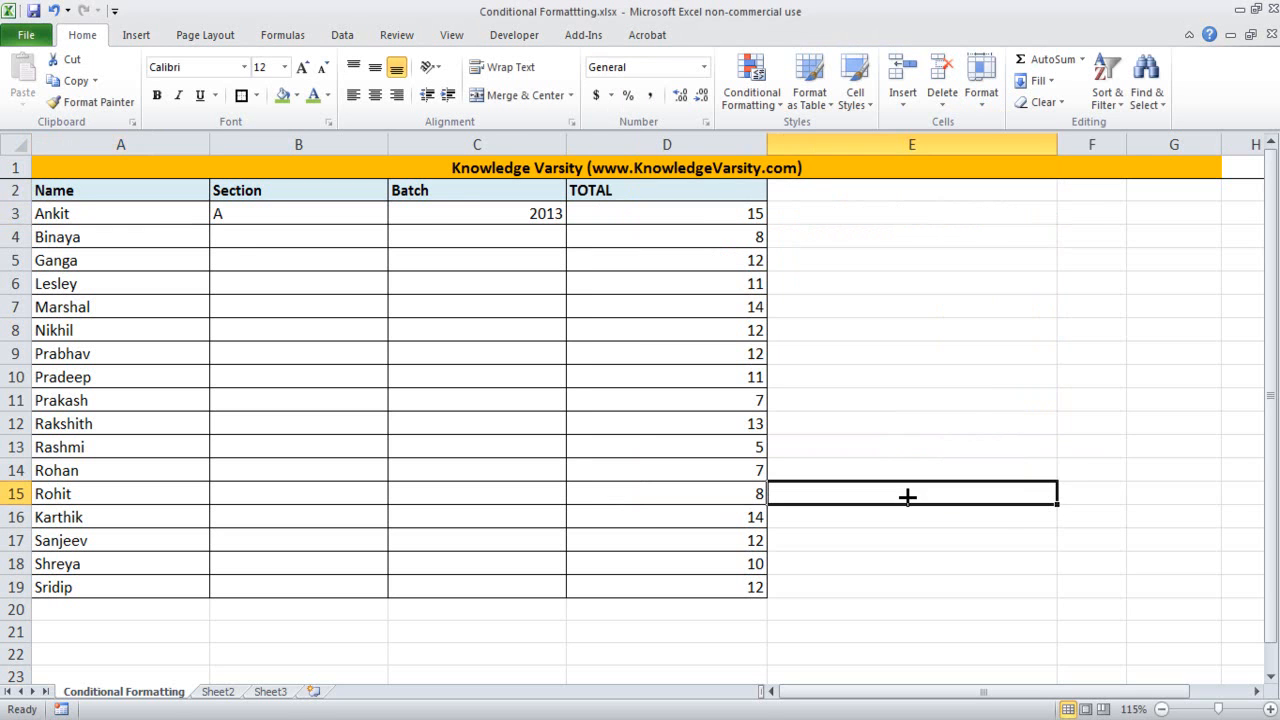
Examine the formula and applied range of cell A3's rule in the Conditional Formatting Rules Manager.
left_click(164, 220)
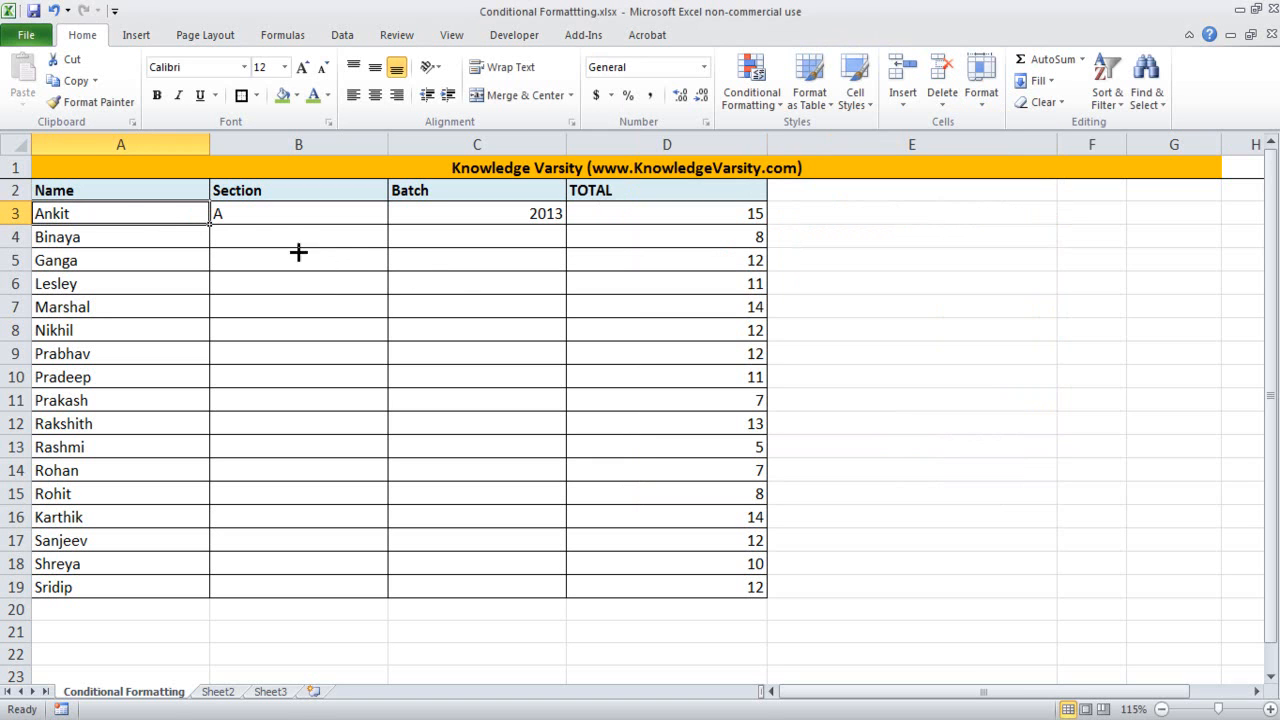
left_click(127, 243)
left_click(117, 213)
left_click(763, 105)
left_click(826, 386)
left_click(848, 243)
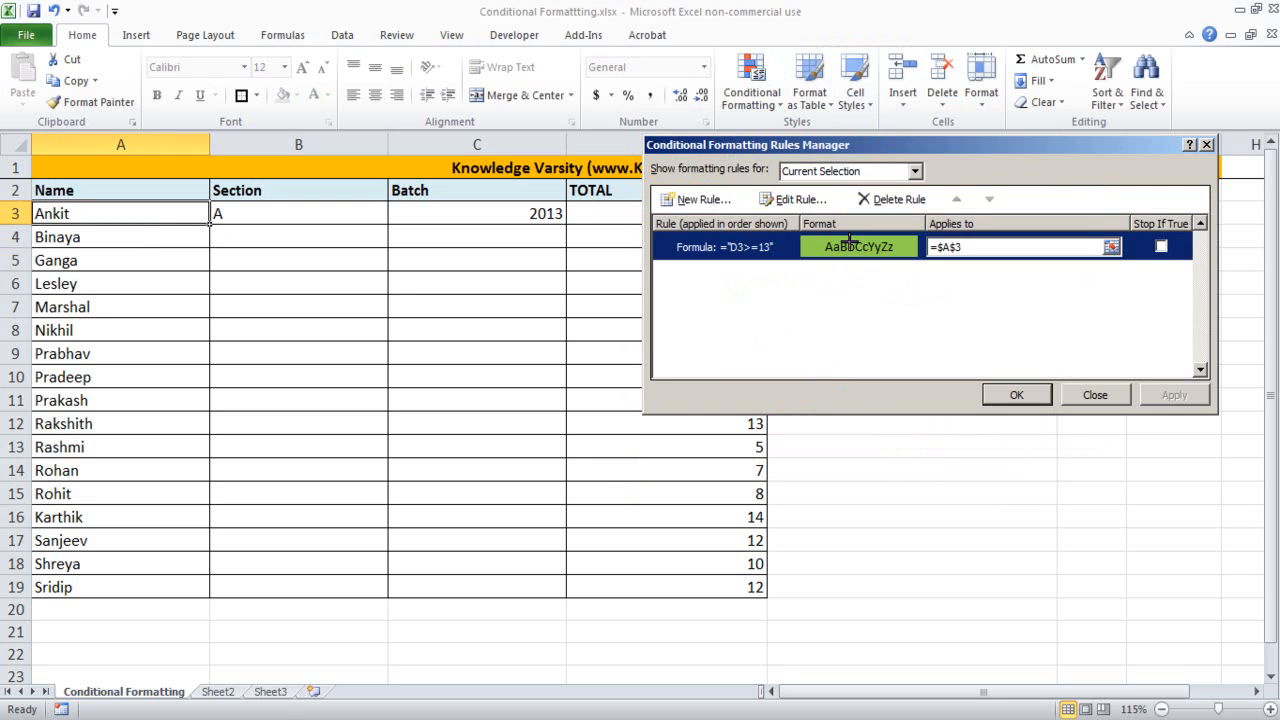
left_click(1074, 246)
left_click(1112, 247)
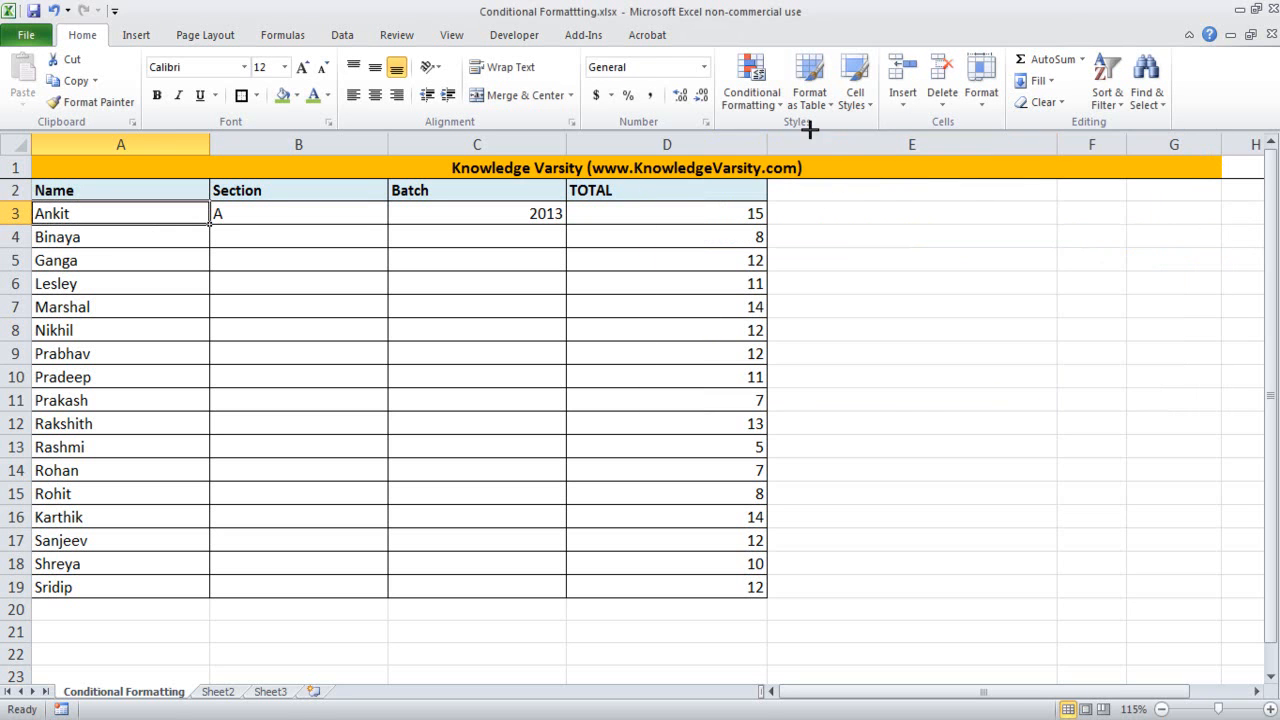
Clear the conditional formatting rules from the entire sheet.
left_click(751, 90)
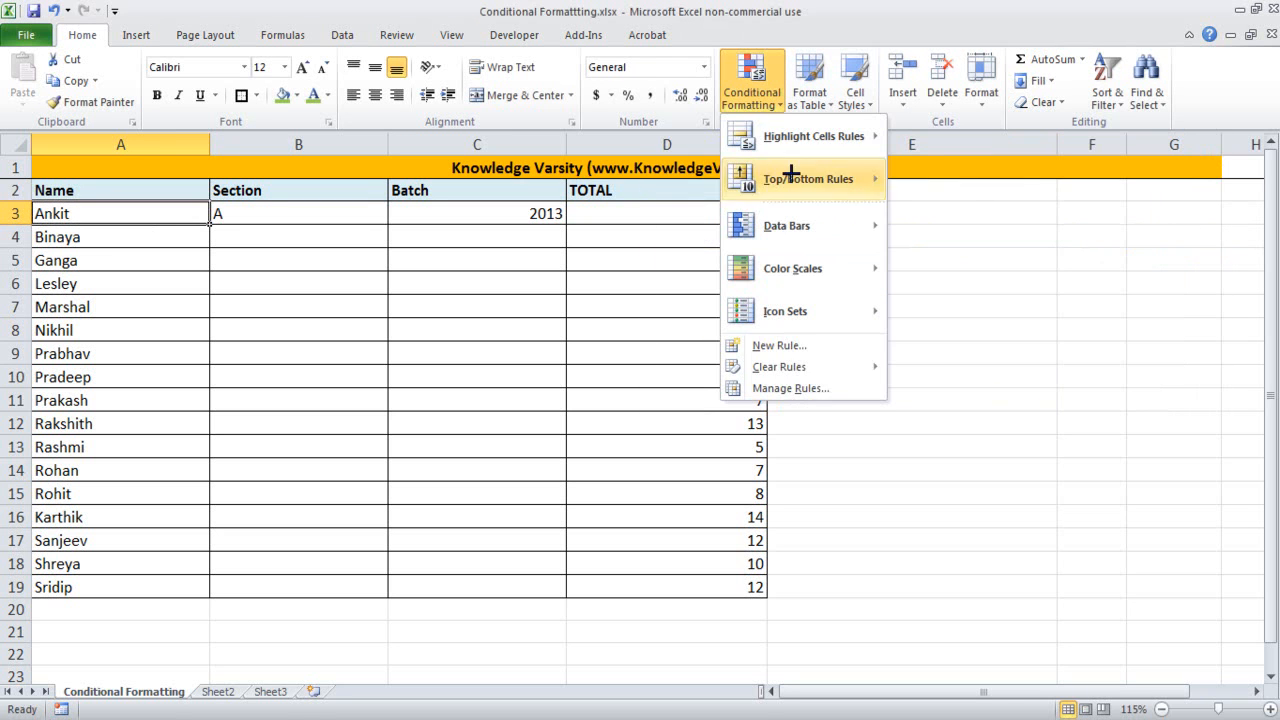
mouse_move(803, 366)
left_click(964, 392)
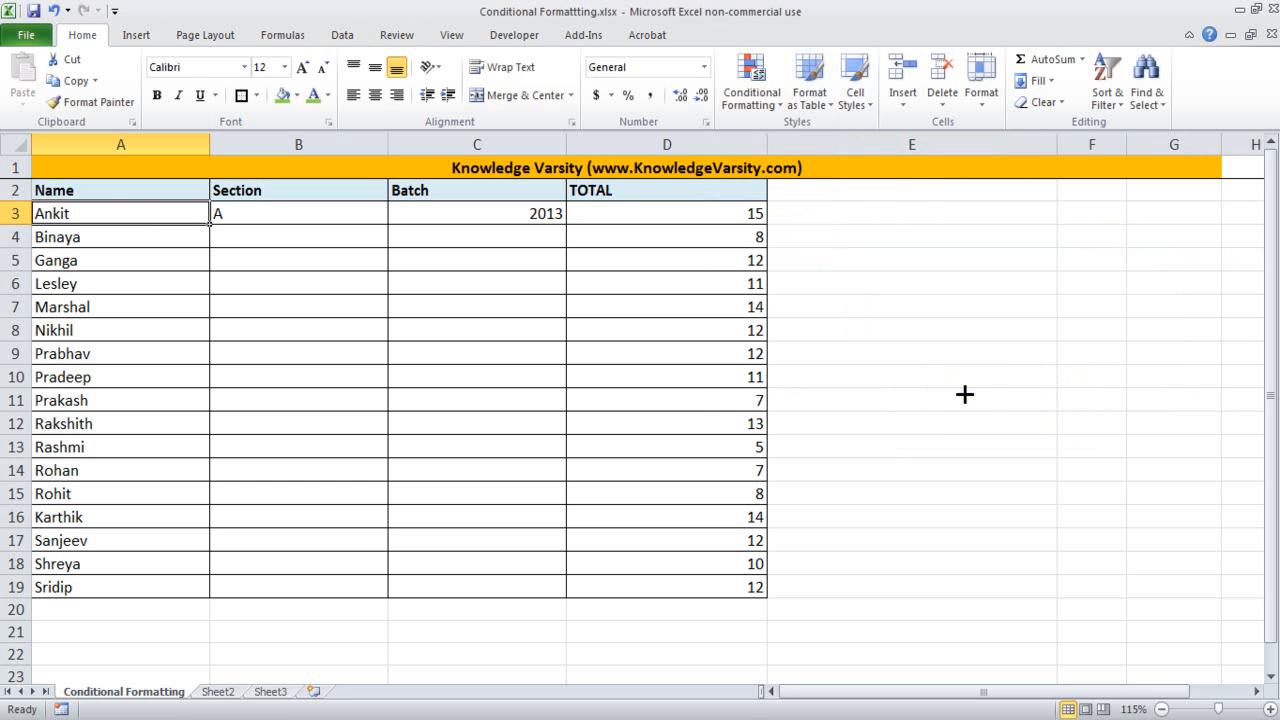
Start a new formula-based conditional formatting rule for cell A3 with the formula =D3>=13.
left_click(113, 195)
left_click(100, 217)
left_click(751, 90)
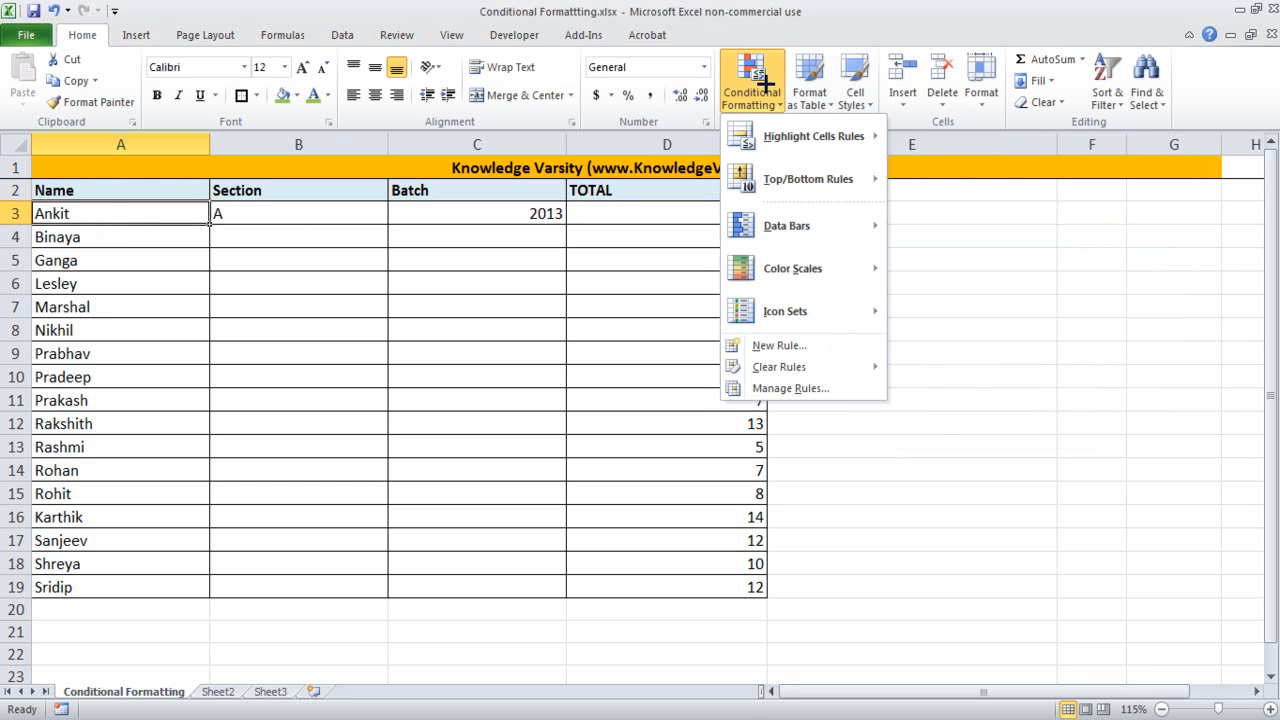
mouse_move(811, 373)
left_click(790, 345)
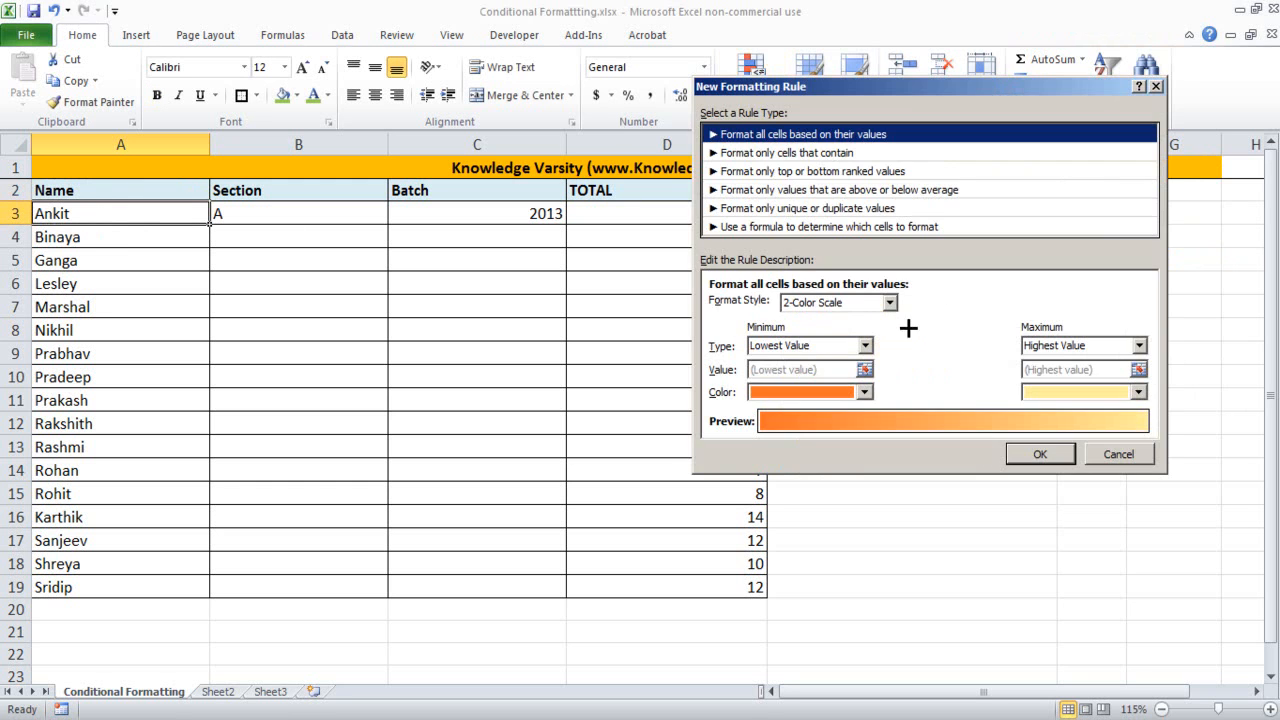
left_click(742, 227)
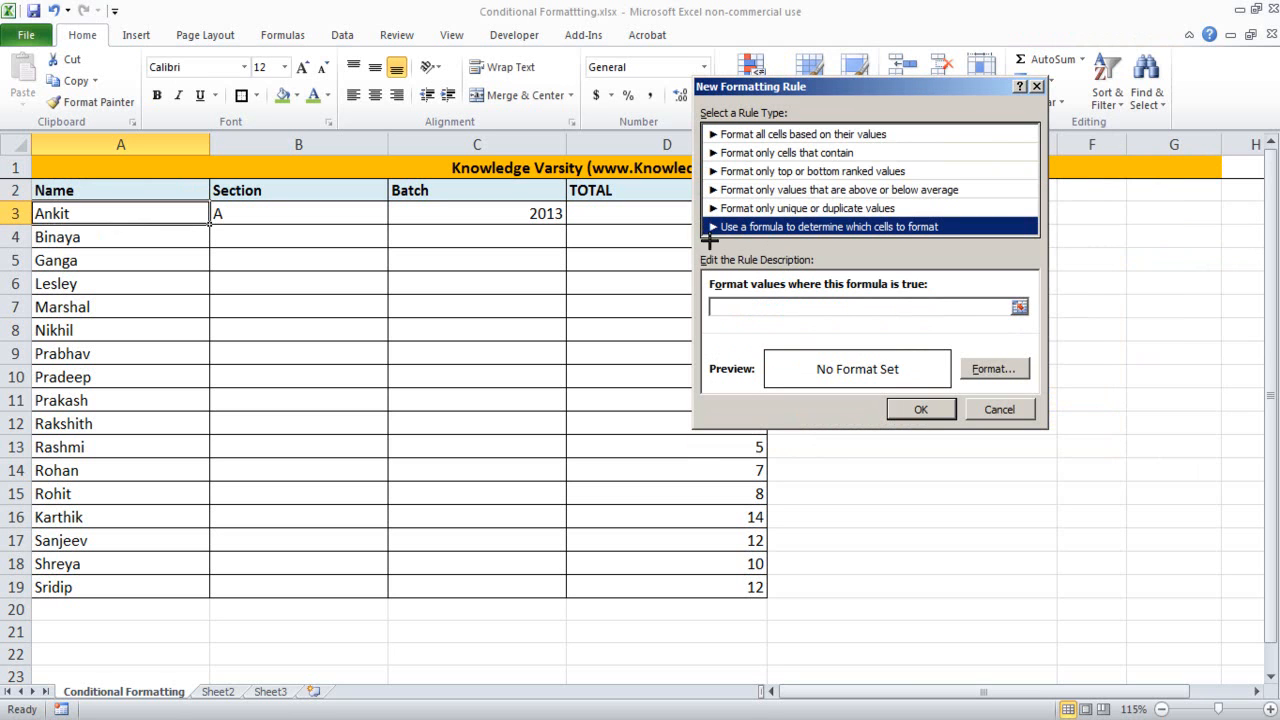
left_click(760, 302)
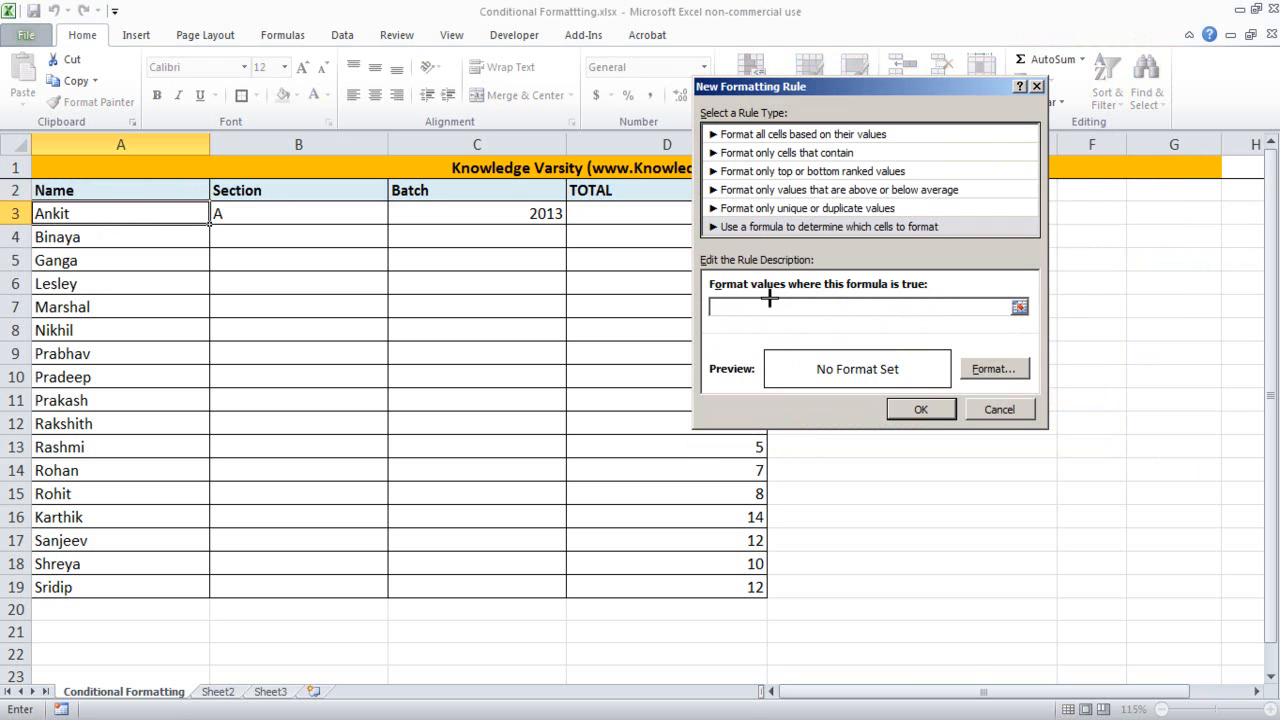
left_click(632, 213)
type(">")
key("BackSpace")
Set a light green fill as the rule's format and apply the rule to A3.
left_click(994, 369)
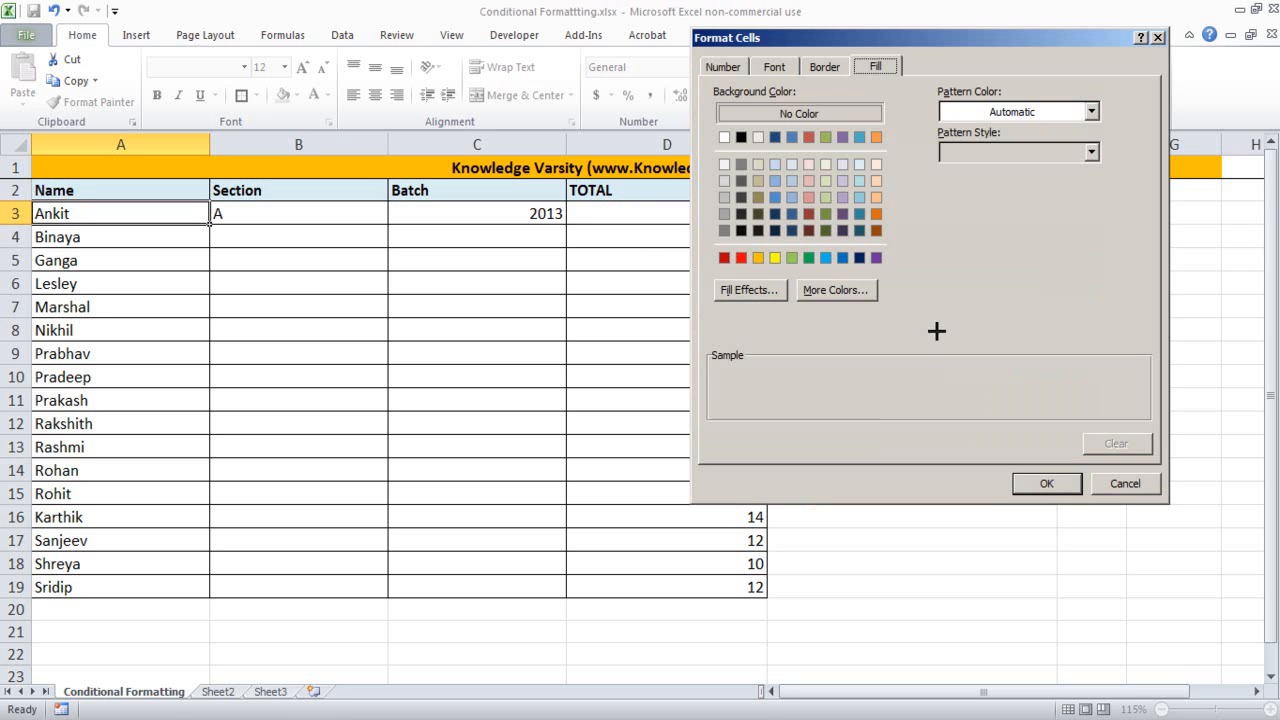
left_click(792, 259)
left_click(1046, 483)
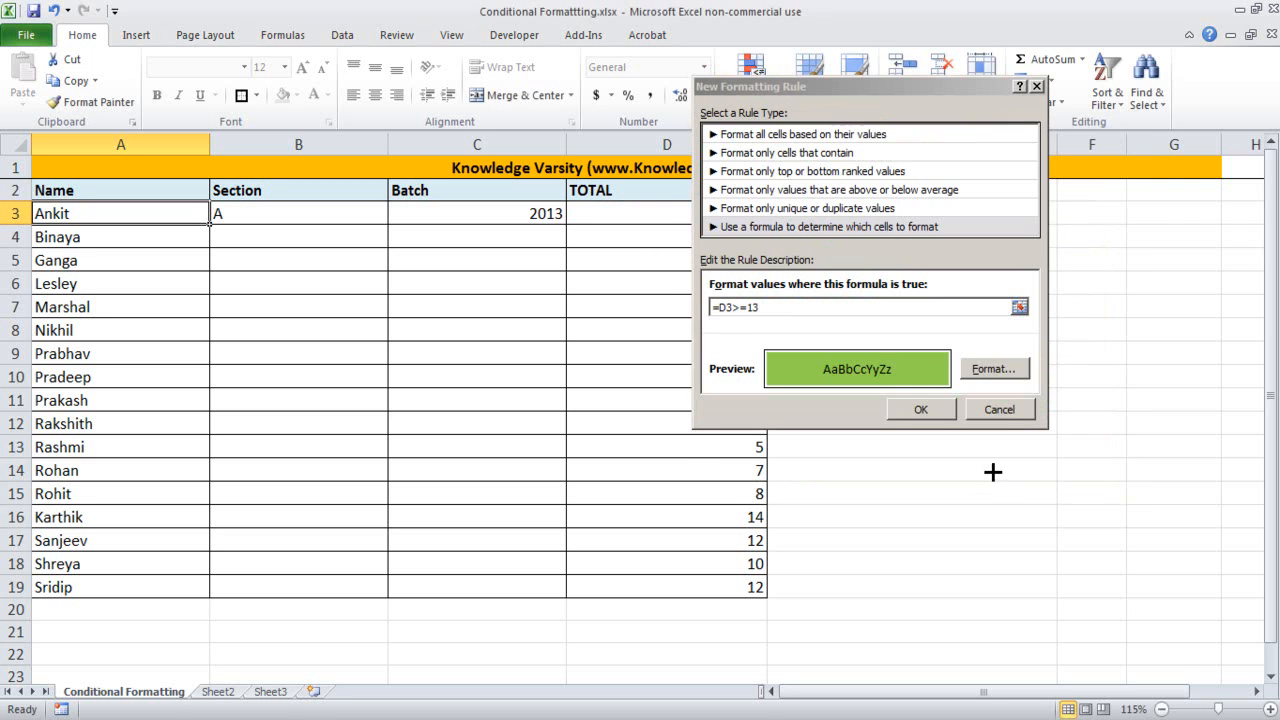
left_click(922, 406)
left_click(516, 355)
left_click(725, 214)
left_click(152, 213)
left_click(267, 363)
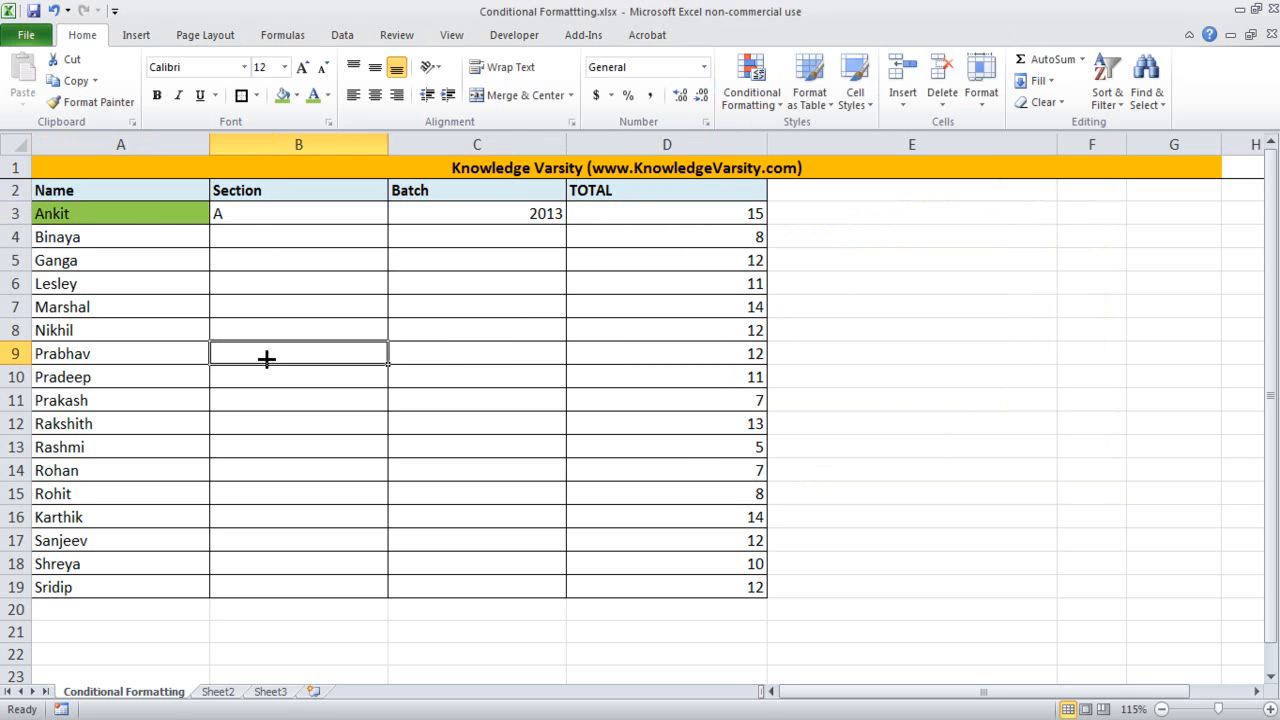
Copy the formatting of A3 onto B3:D3 with Format Painter.
left_click(151, 216)
left_click(90, 101)
left_click_drag(410, 214, 686, 230)
left_click(536, 355)
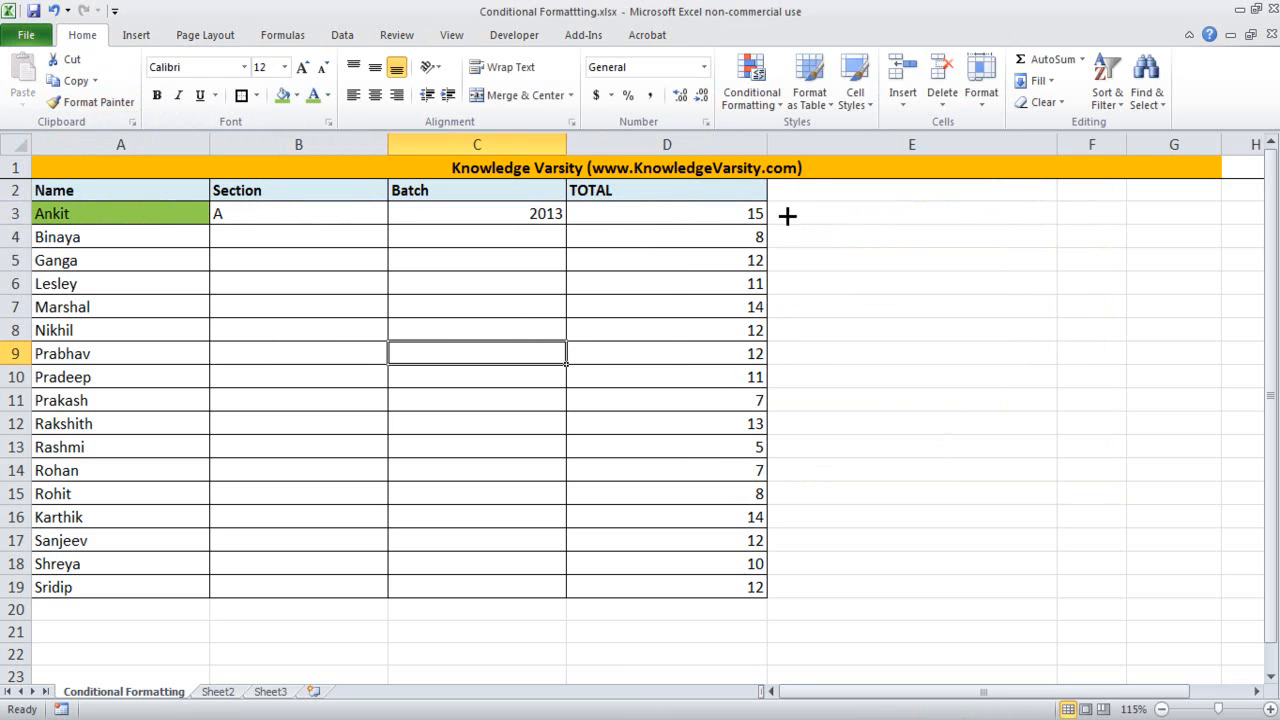
Make the column reference absolute in the rule covering B3:D3 by changing its formula to =$E3>=13.
left_click(743, 215)
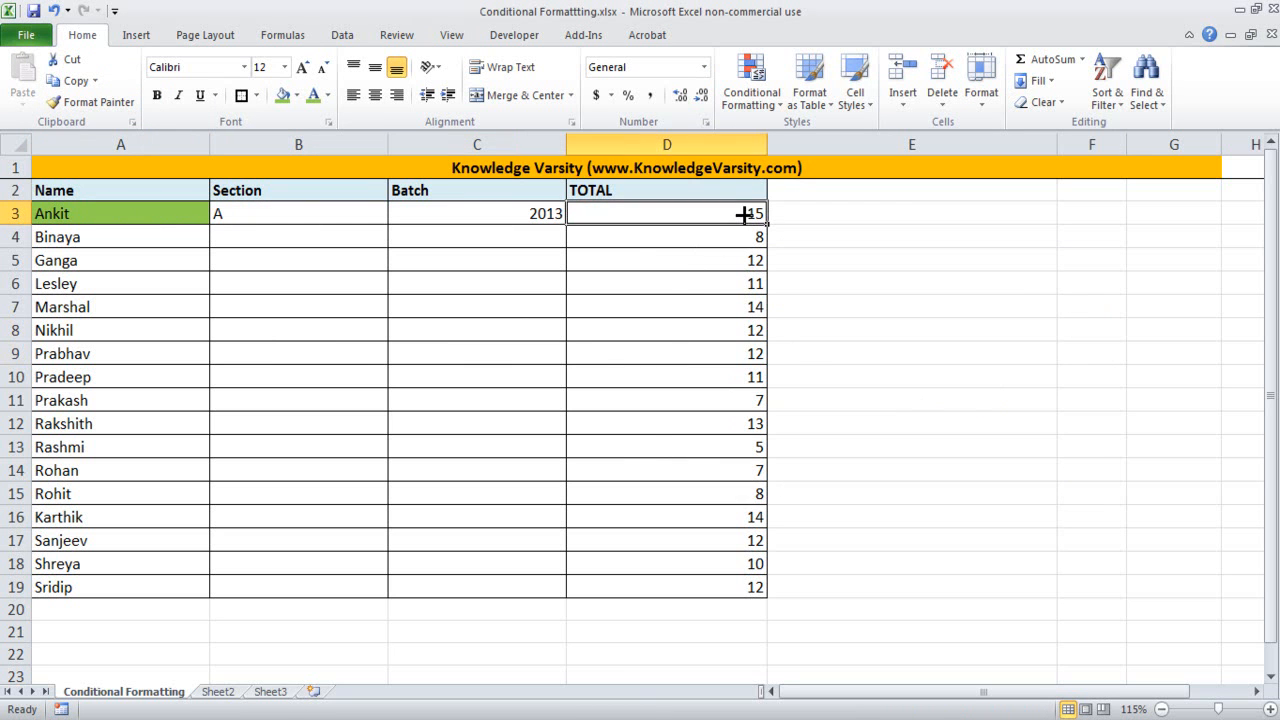
left_click(751, 85)
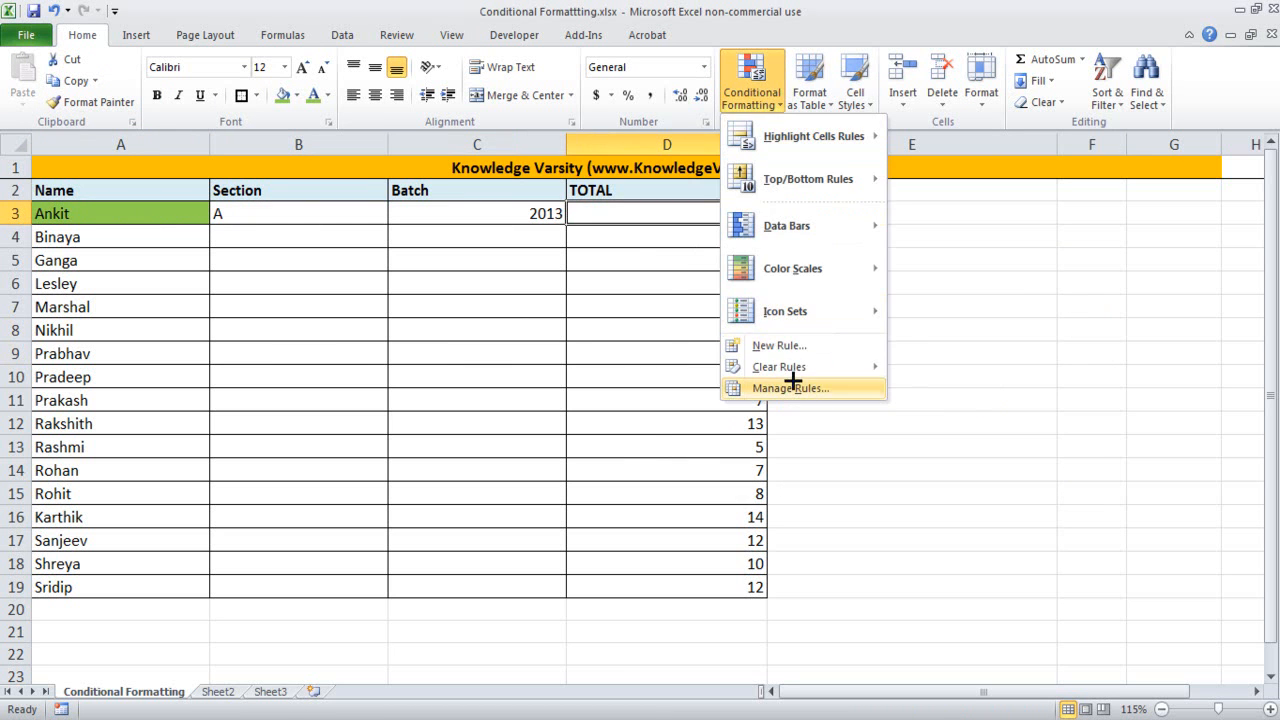
left_click(792, 386)
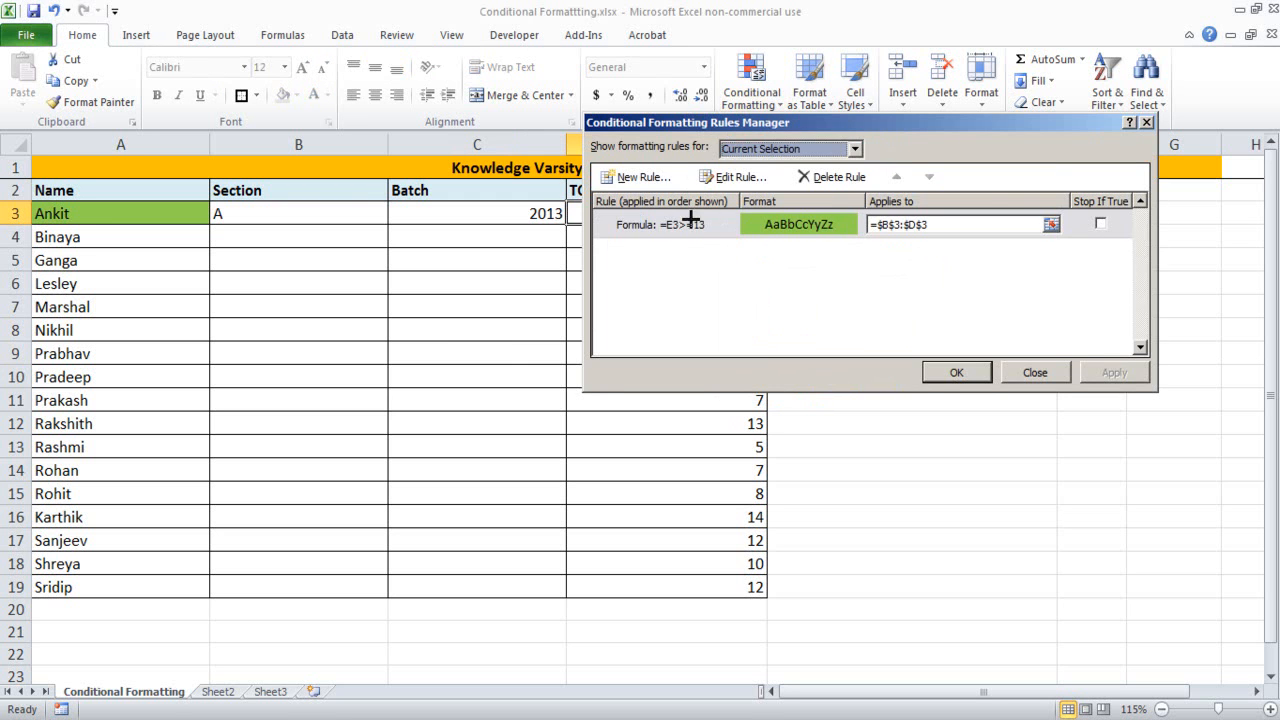
left_click(704, 220)
left_click(737, 176)
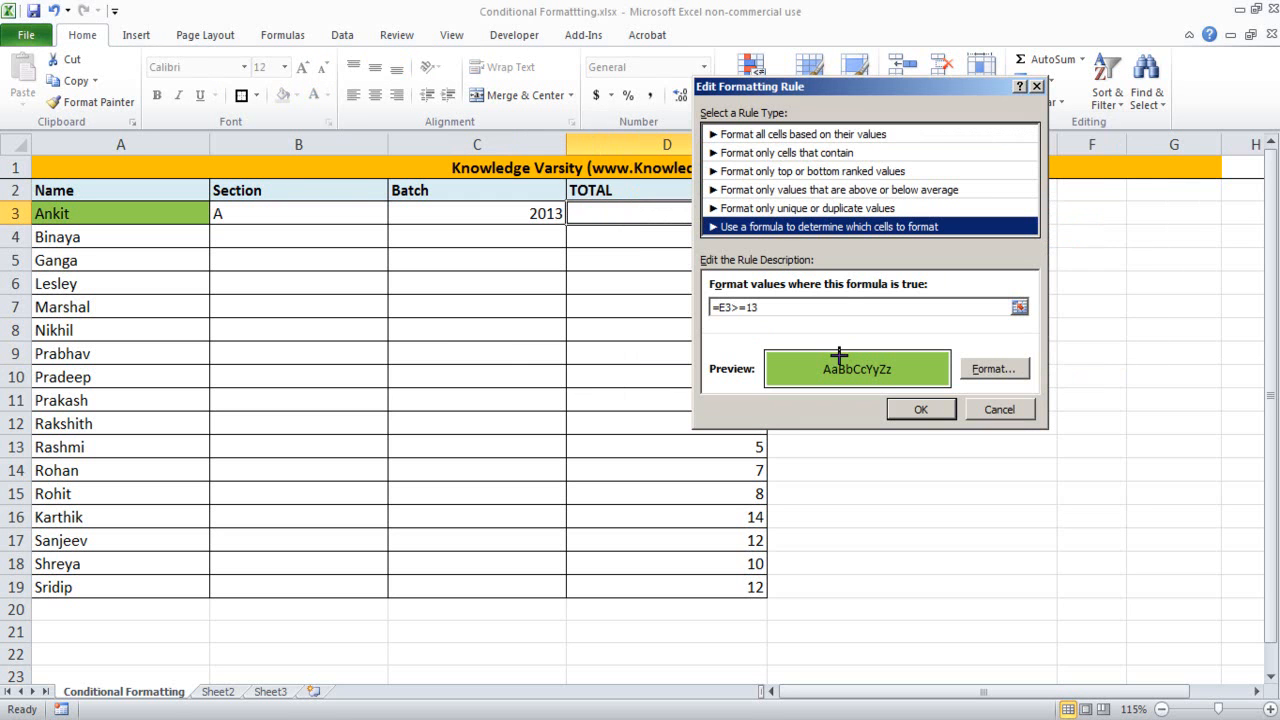
left_click(722, 307)
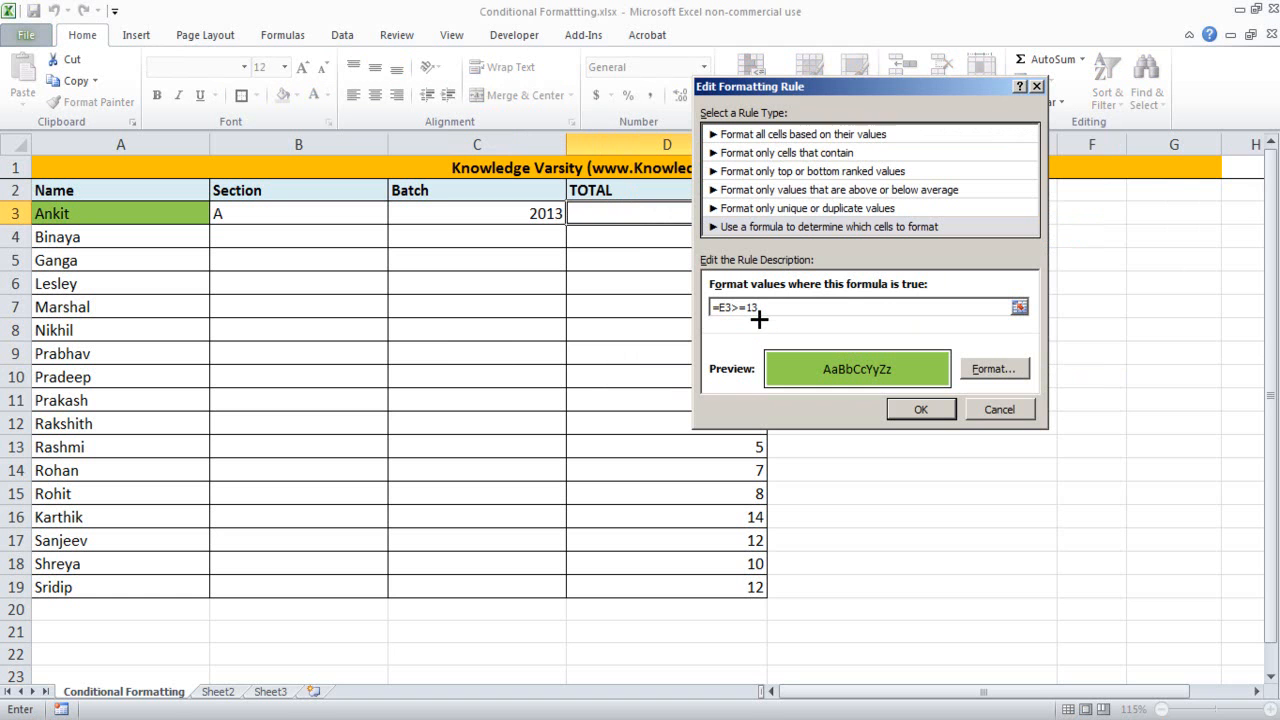
type("$")
left_click(921, 409)
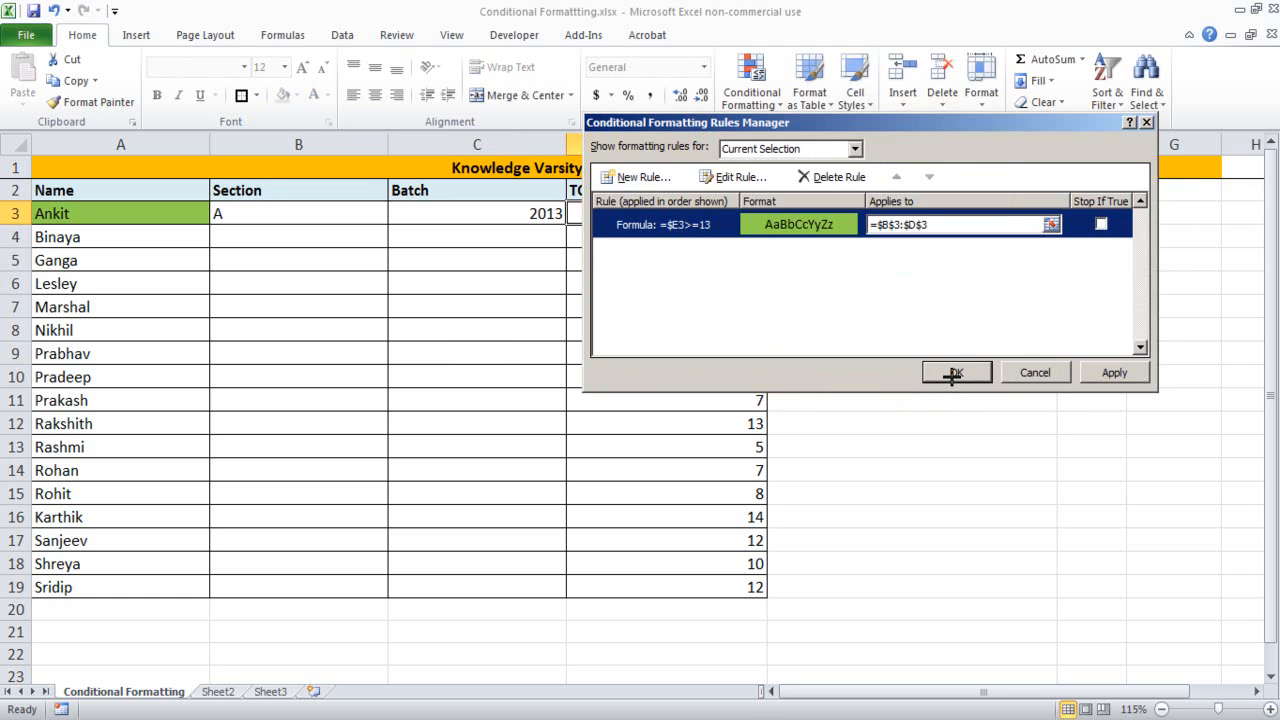
left_click(952, 374)
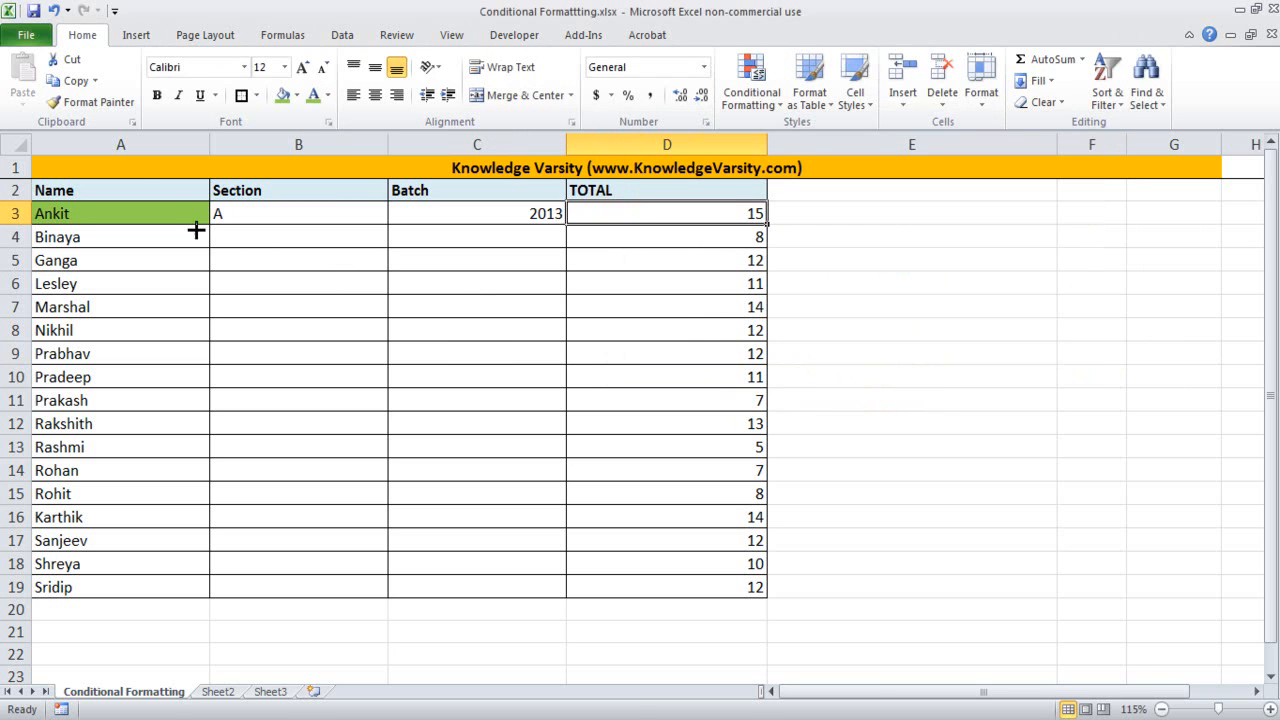
Copy A3's formatting onto the Section, Batch and TOTAL cells of row 3 again.
left_click(130, 213)
left_click(90, 102)
left_click(313, 216)
left_click_drag(313, 216, 710, 220)
left_click(894, 273)
left_click(710, 212)
Make the column reference absolute in A3's conditional formatting rule by changing its formula to =$D3>=13.
left_click(123, 209)
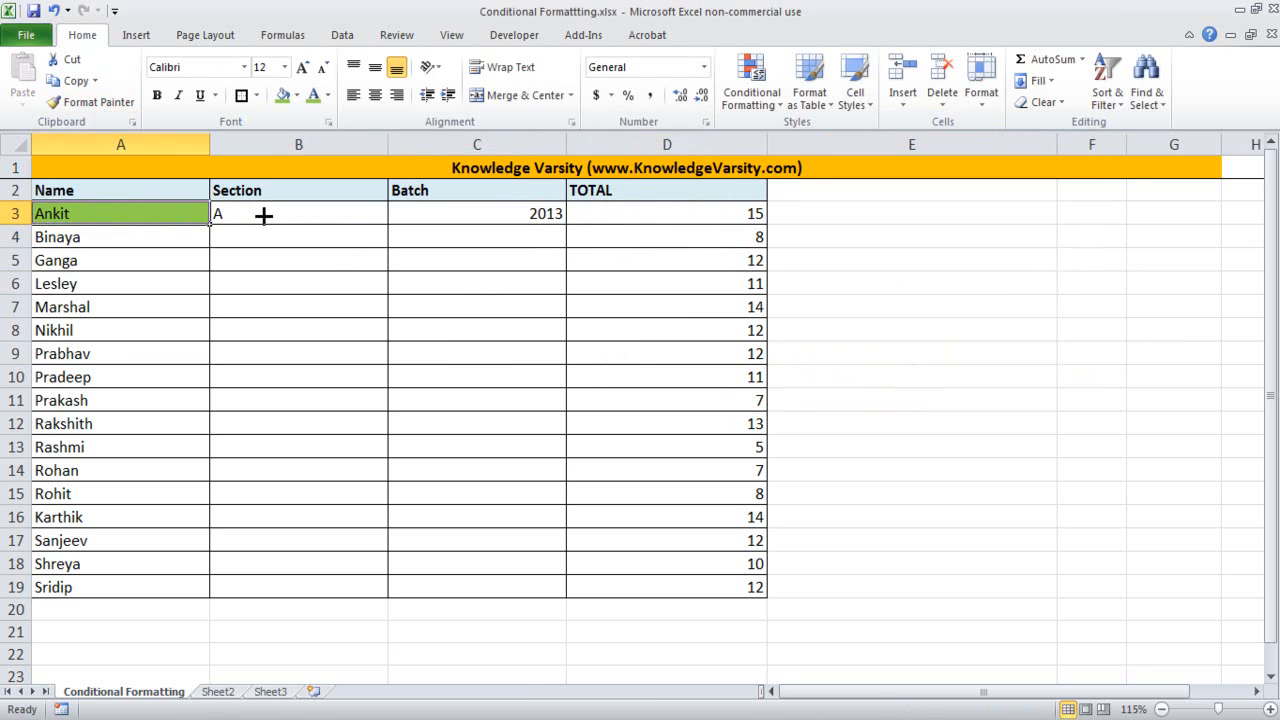
left_click(770, 100)
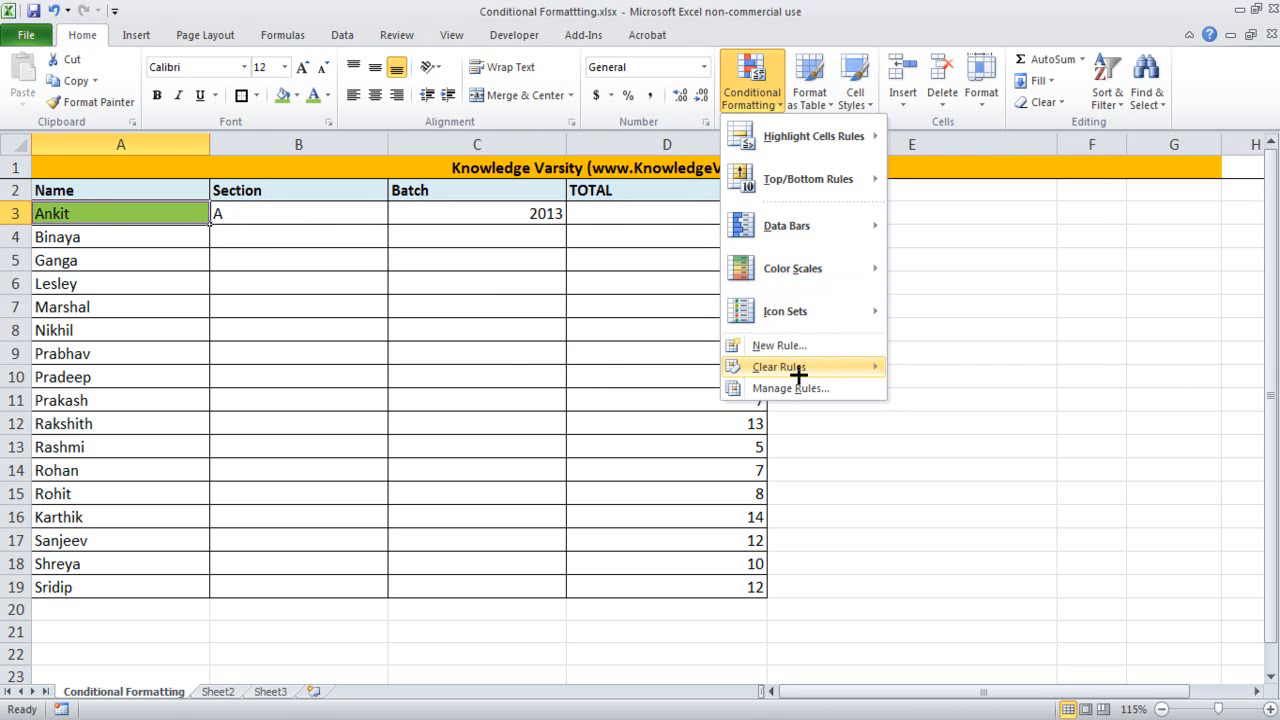
left_click(800, 387)
left_click(803, 224)
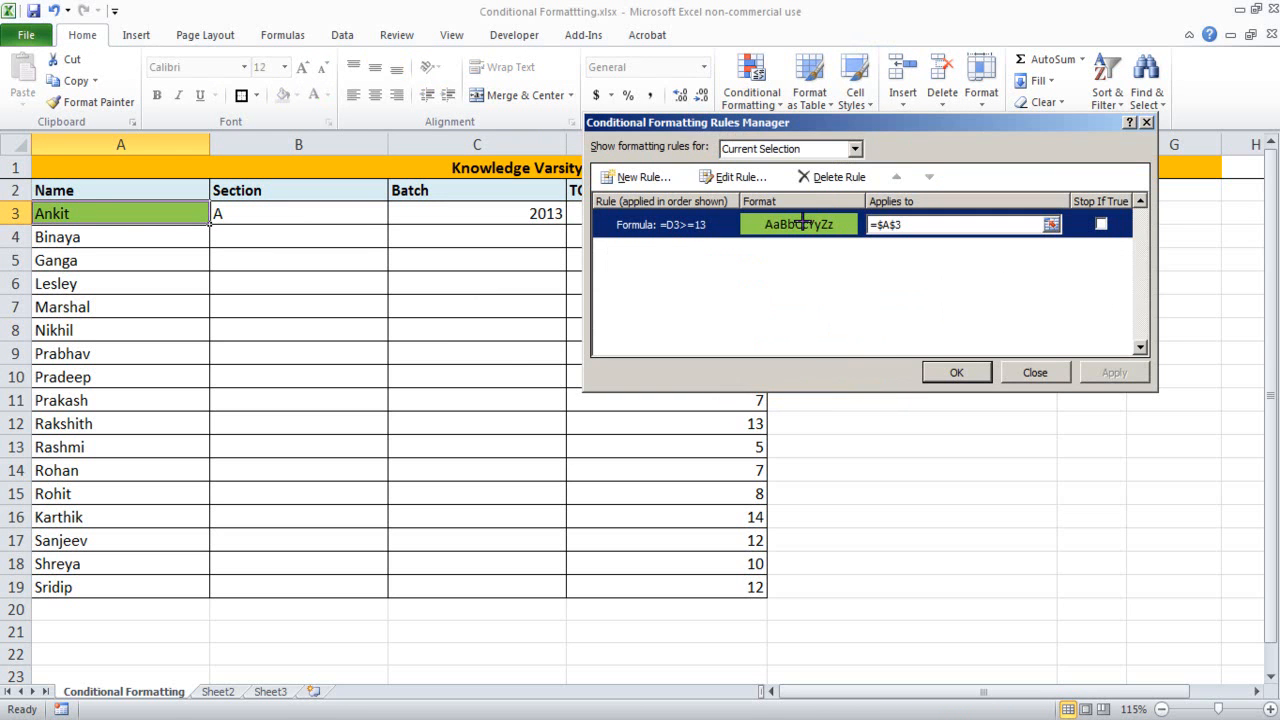
left_click(722, 177)
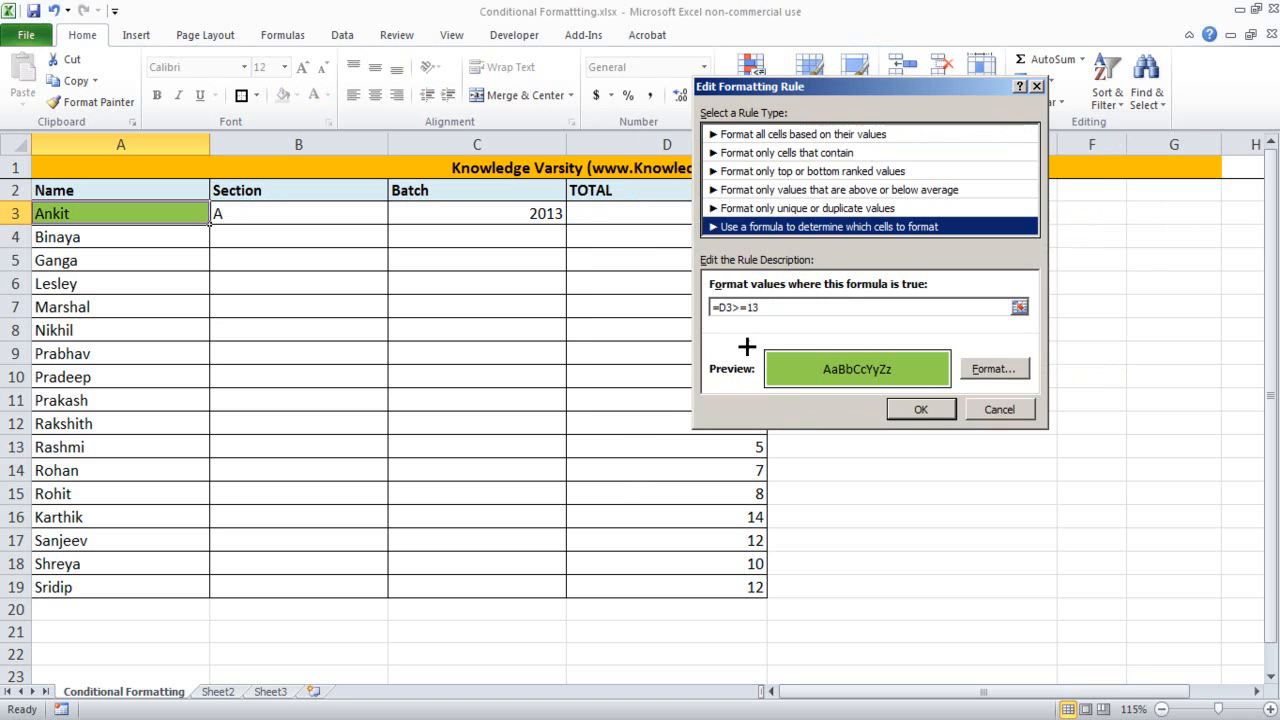
left_click(718, 307)
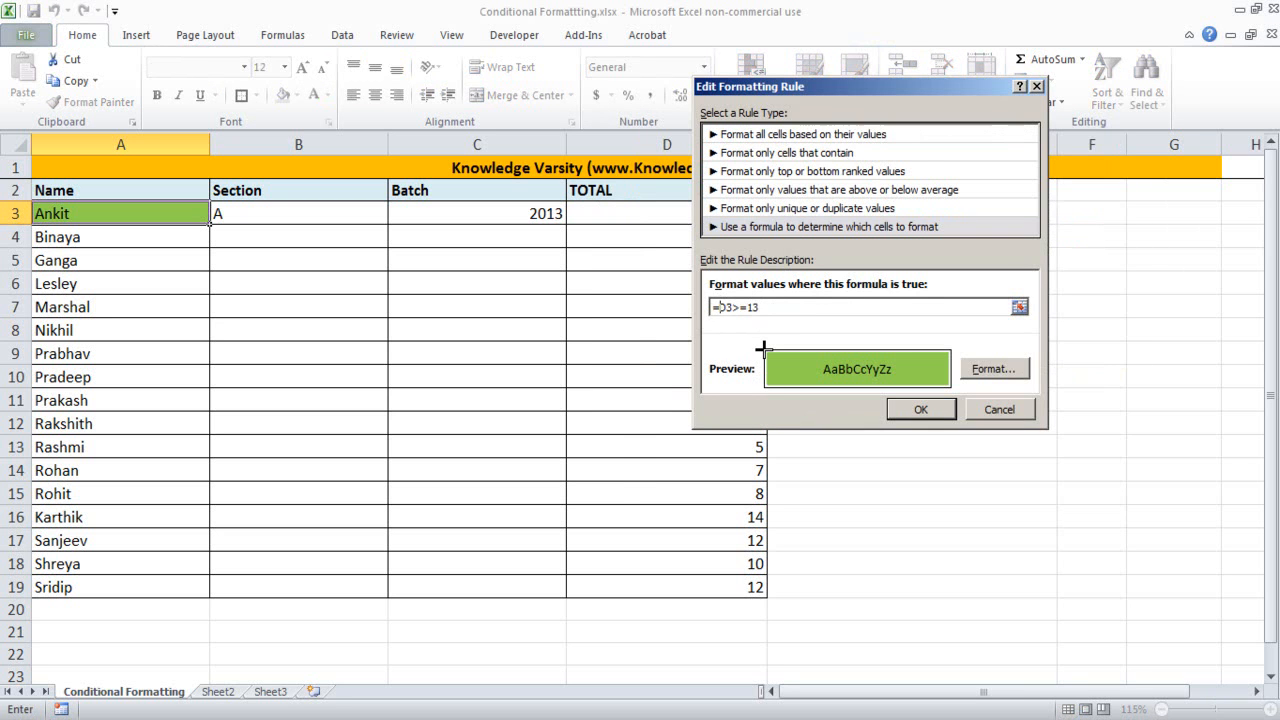
type("$")
left_click(897, 410)
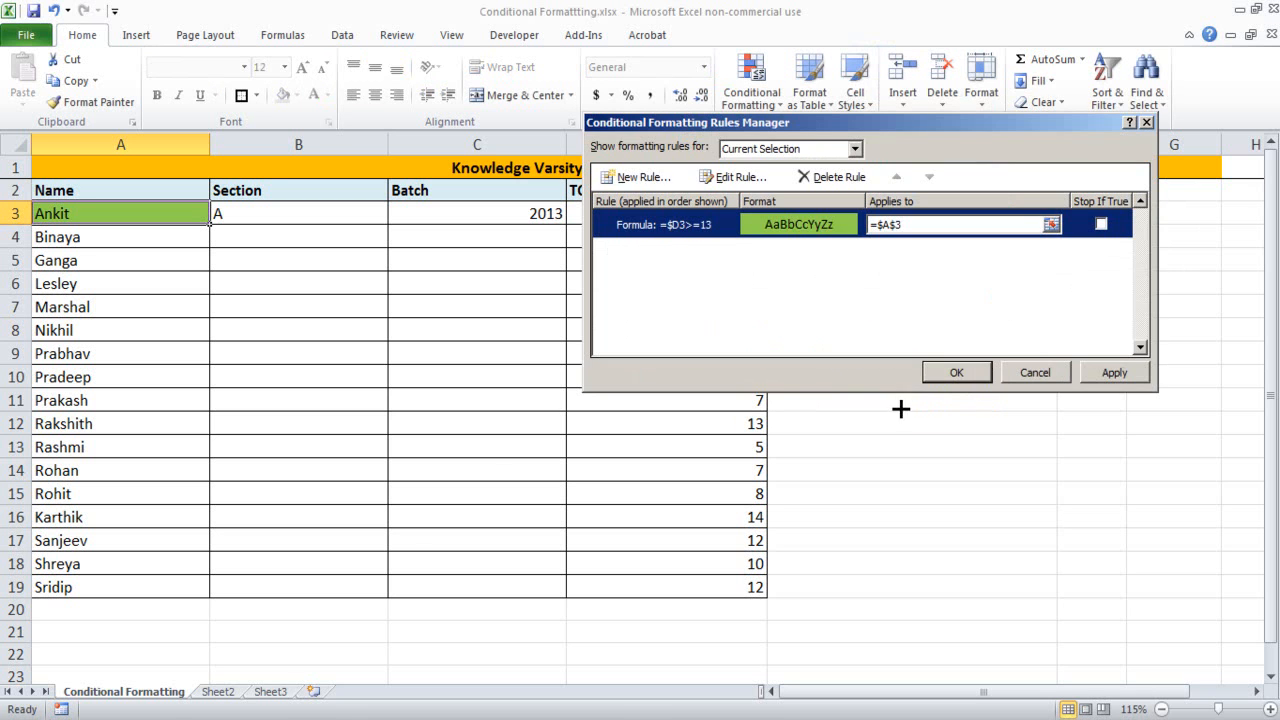
left_click(940, 376)
Copy A3's formatting onto B3:D3 so the corrected rule covers the whole of row 3.
left_click(90, 102)
left_click_drag(251, 213, 694, 220)
left_click(889, 346)
left_click_drag(106, 205, 623, 204)
left_click(831, 279)
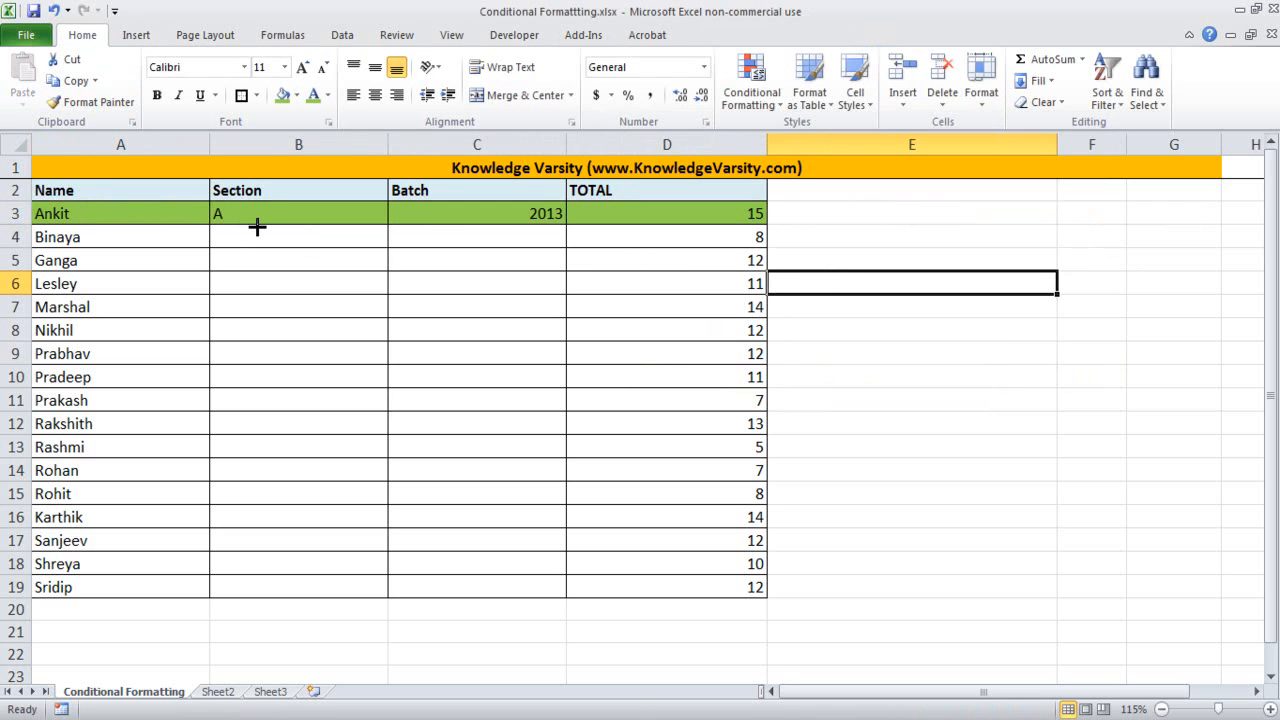
Copy A3's formatting onto all the remaining student rows, A4:D19, with Format Painter.
left_click(82, 214)
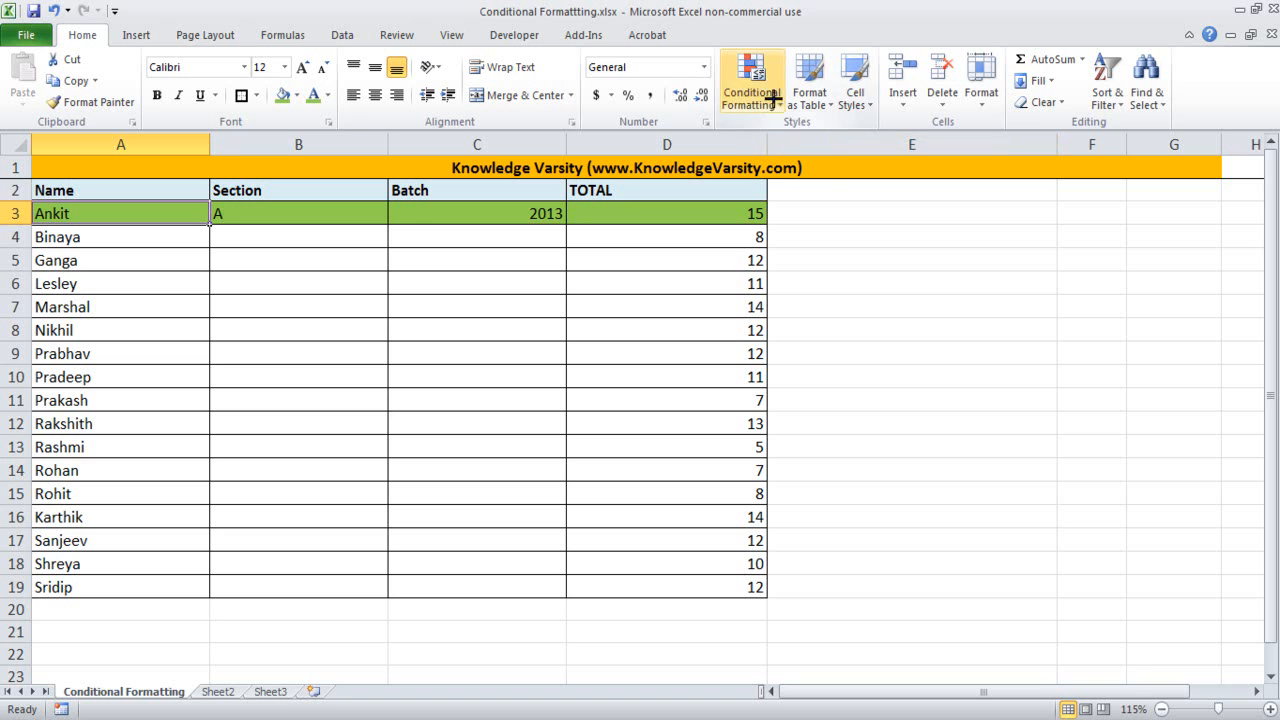
left_click(940, 291)
left_click(108, 222)
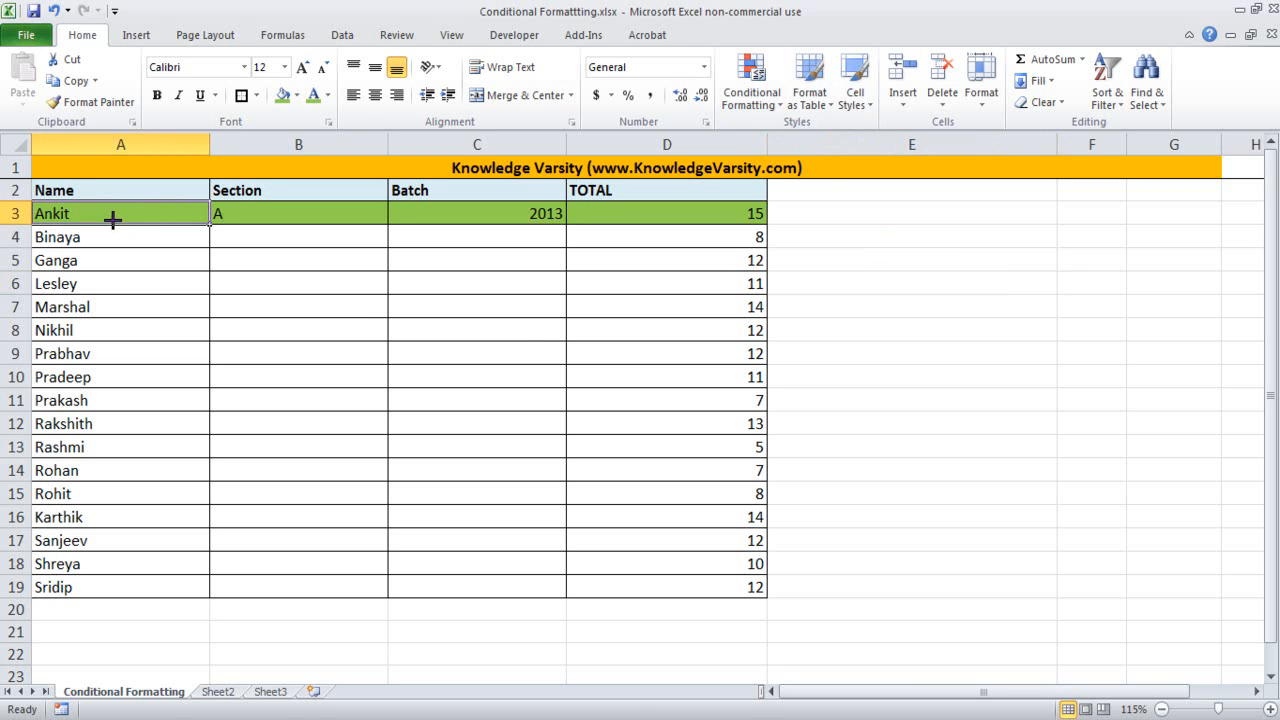
left_click(95, 101)
mouse_move(78, 240)
left_mouse_down()
mouse_move(686, 466)
mouse_move(703, 592)
left_mouse_up()
left_click(966, 503)
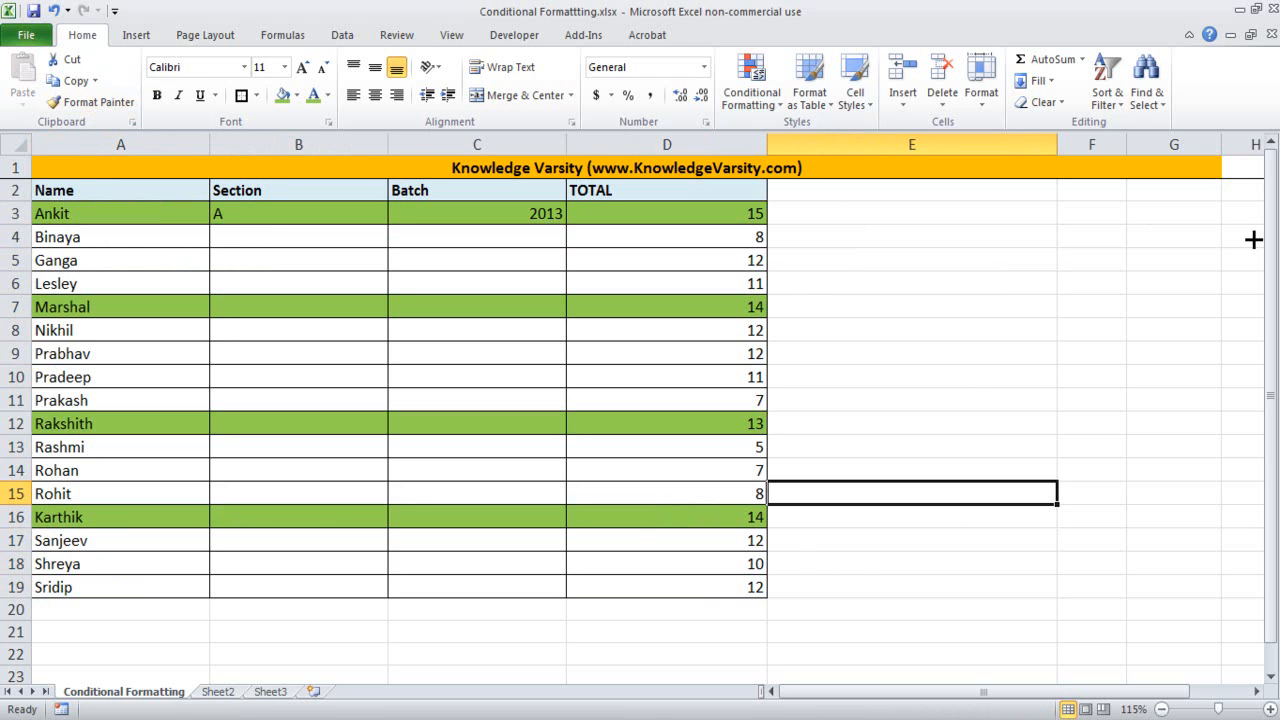
Review the formula and applied range of the conditional formatting rule covering A7 in the rules manager.
left_click(762, 92)
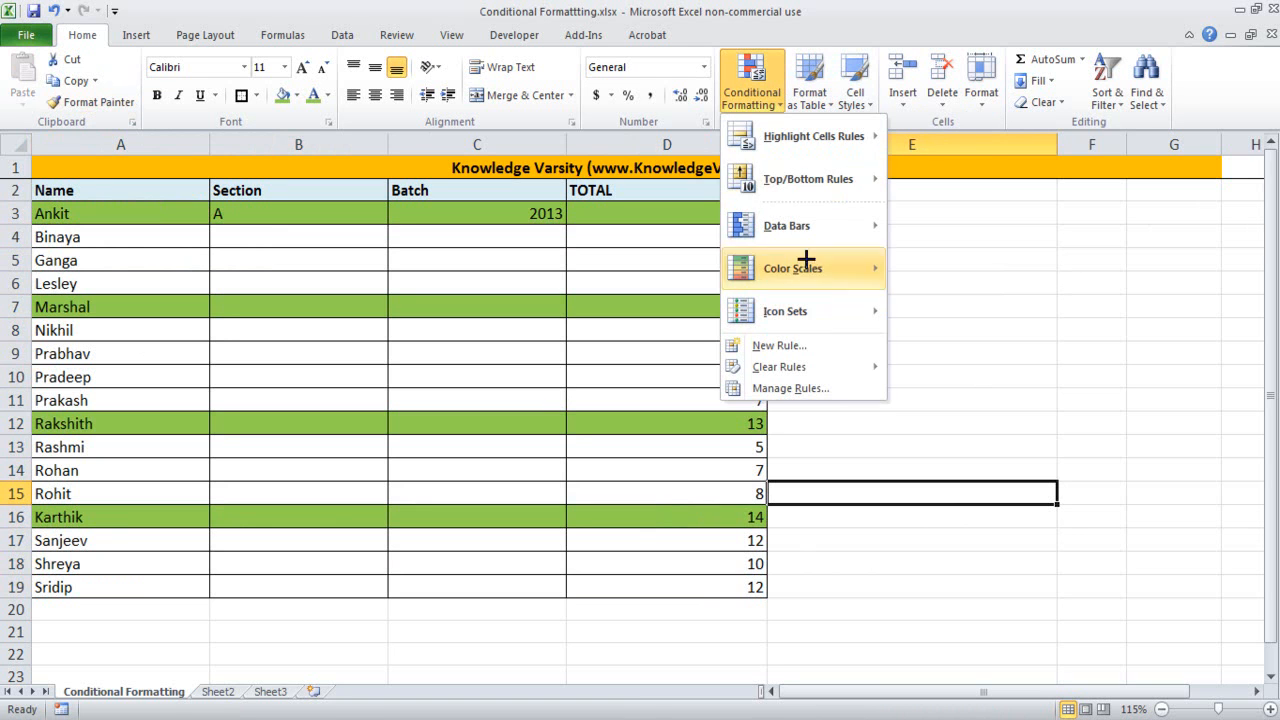
left_click(789, 389)
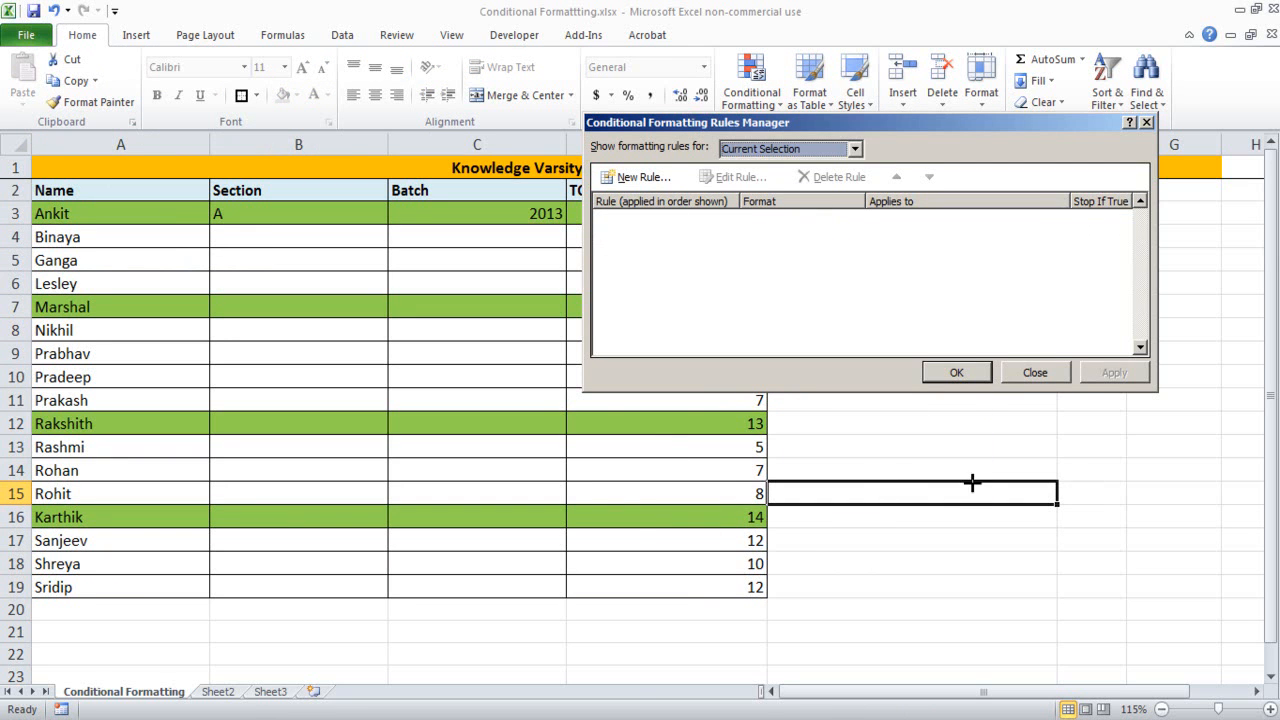
left_click(1035, 372)
left_click(120, 308)
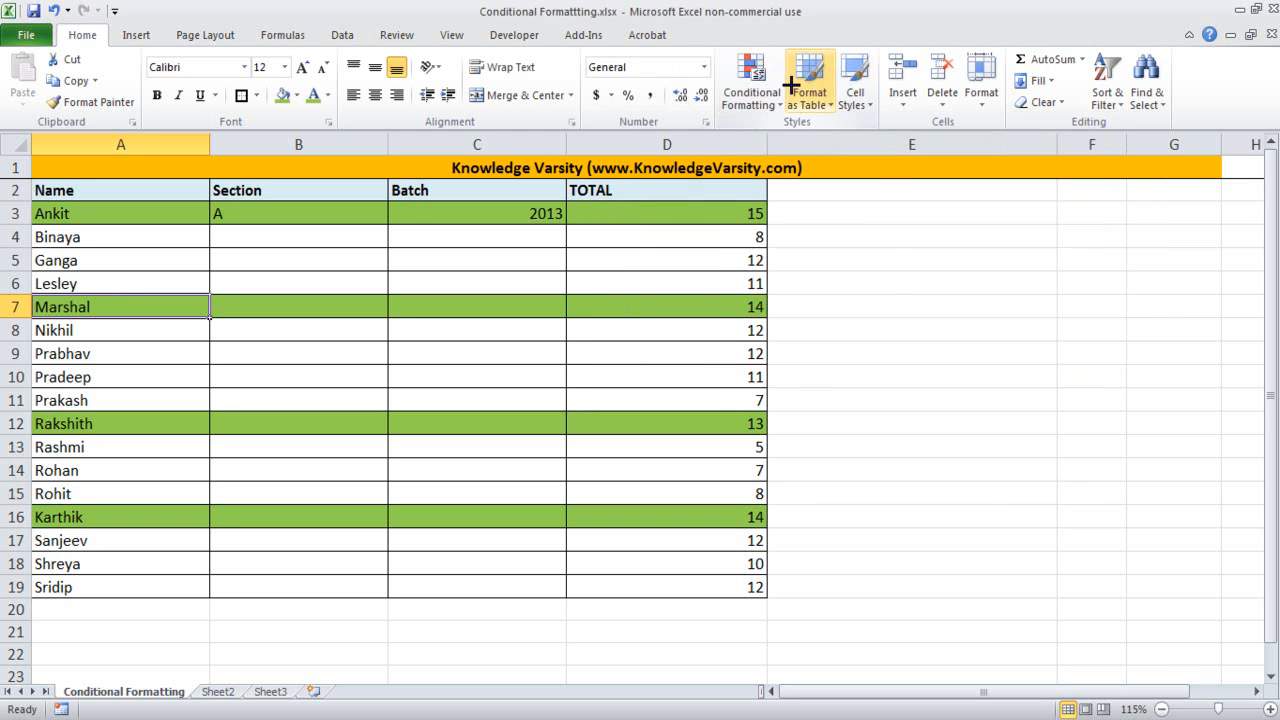
left_click(752, 82)
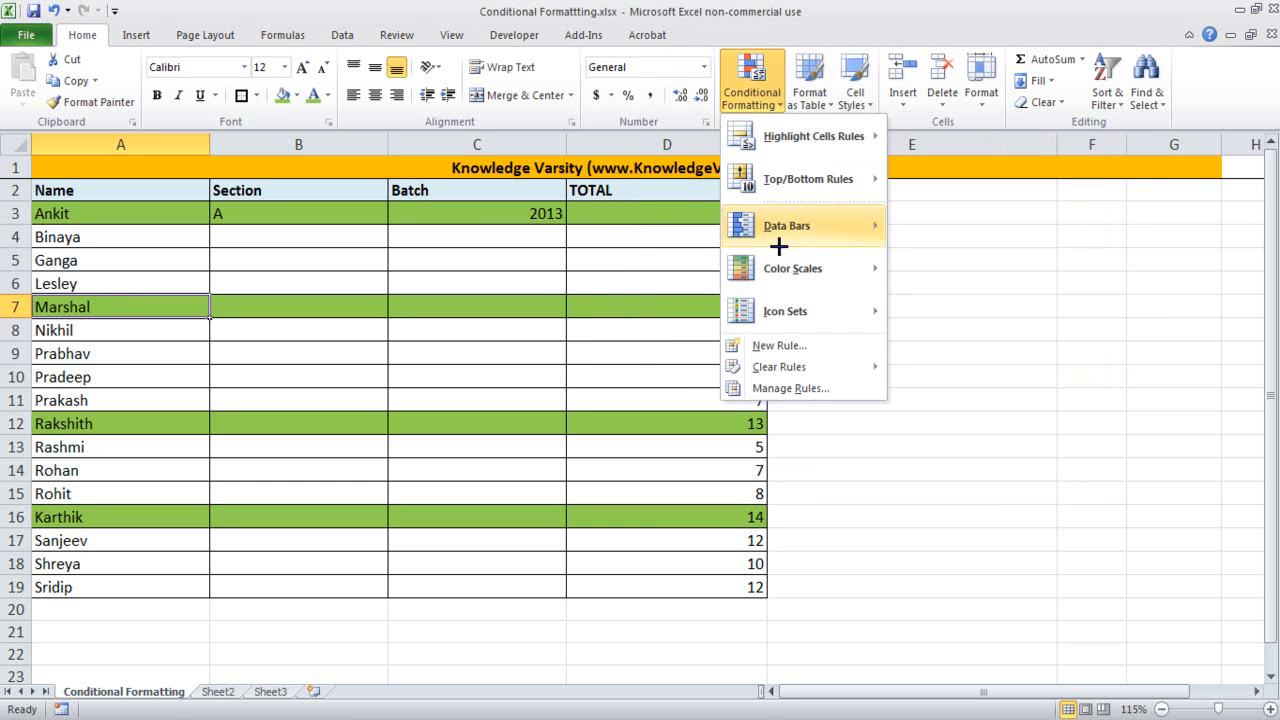
left_click(781, 389)
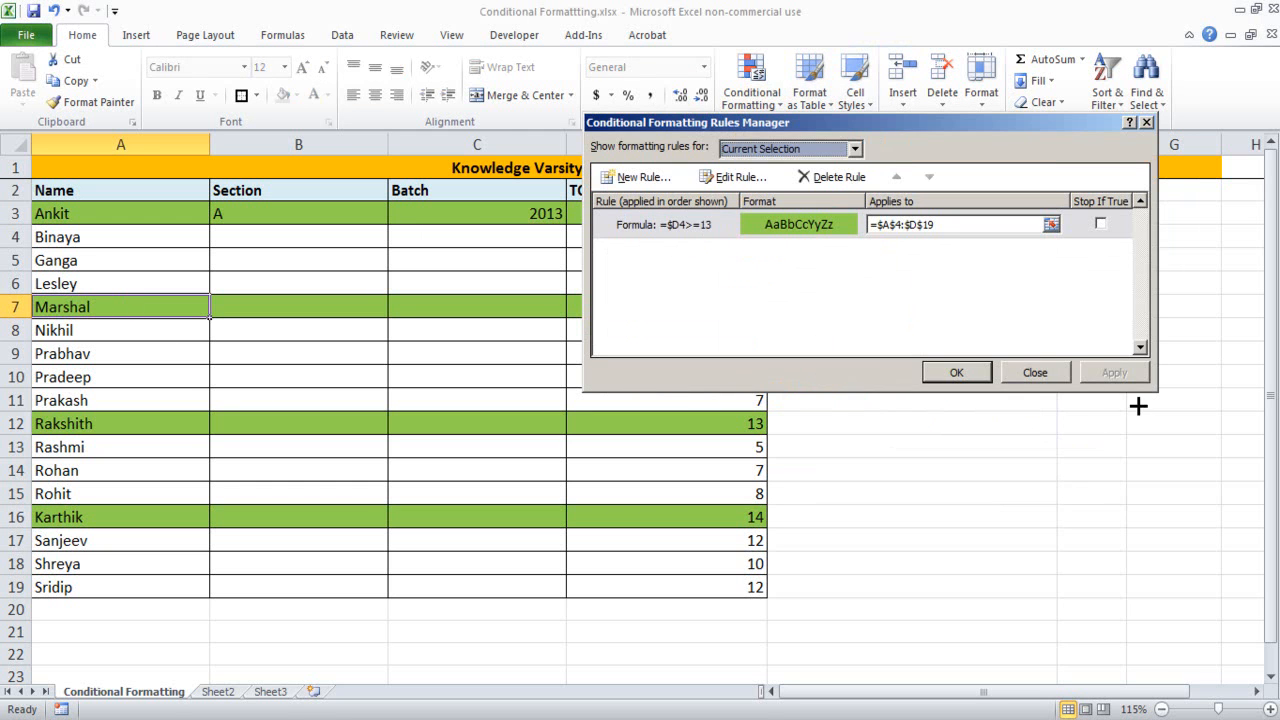
left_click(1035, 372)
Create a second formula-based conditional formatting rule for A3 with the formula =$D3<=8.
left_click(78, 213)
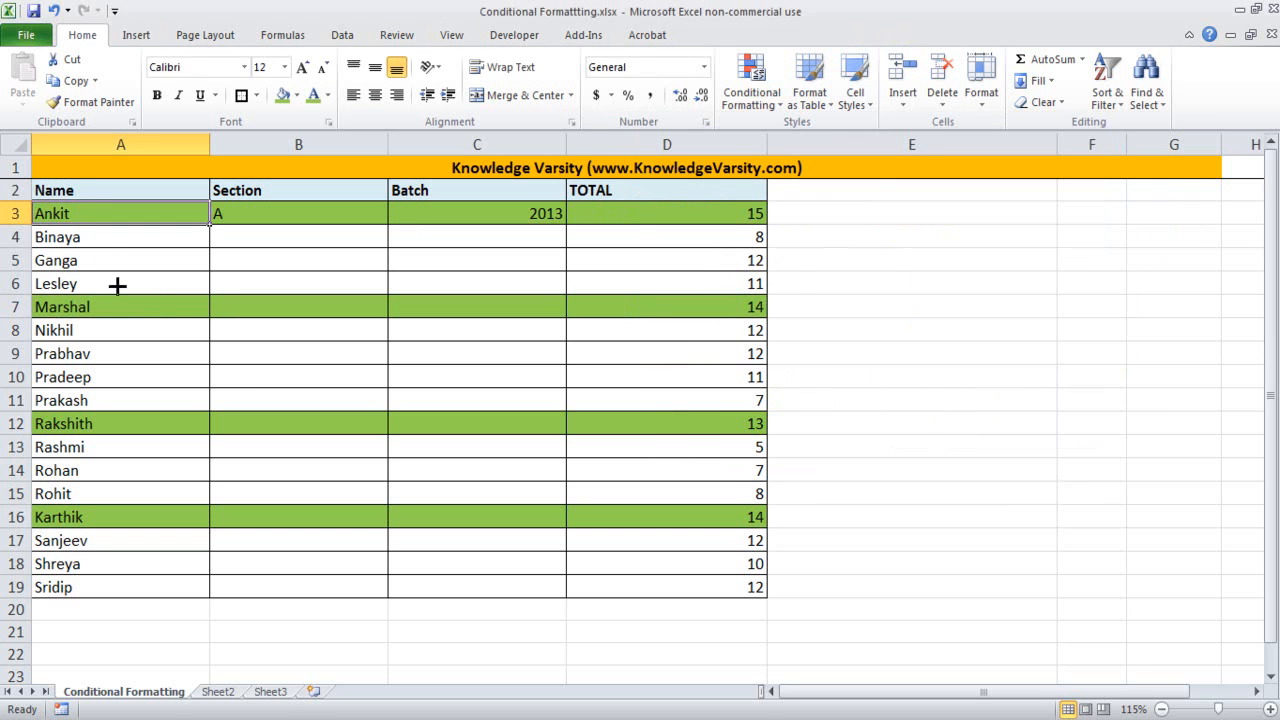
left_click(751, 92)
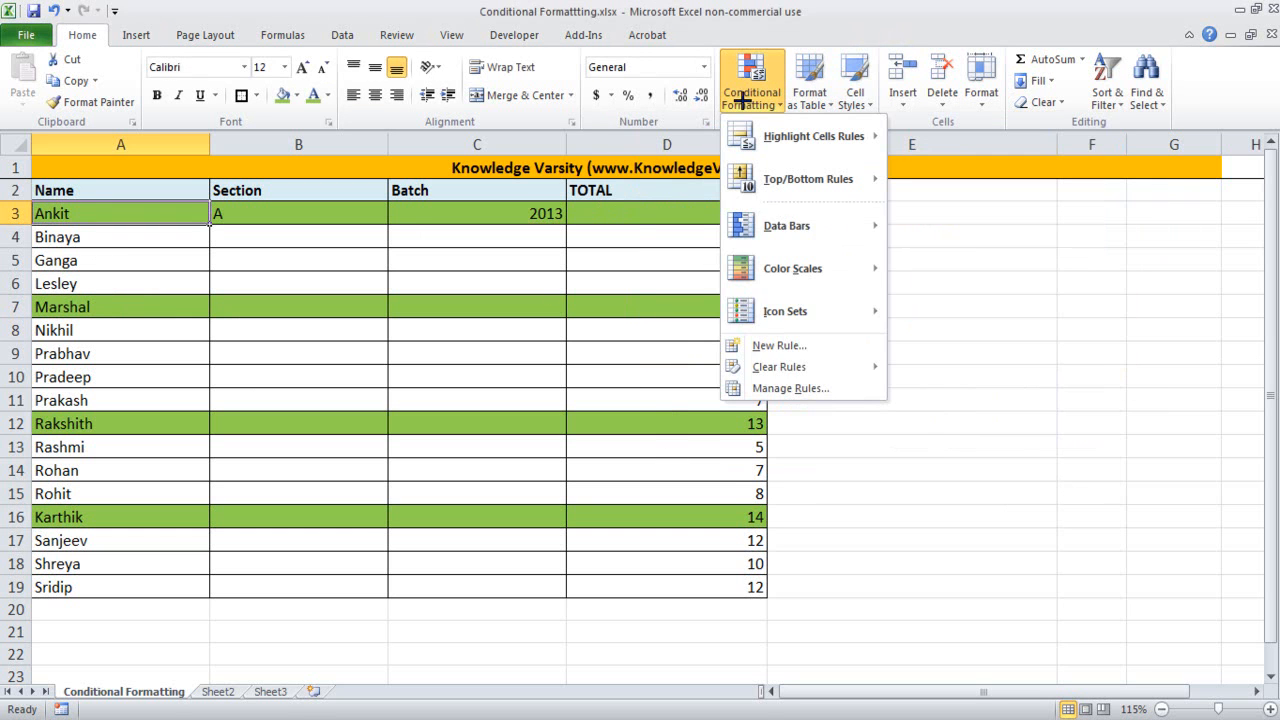
left_click(778, 345)
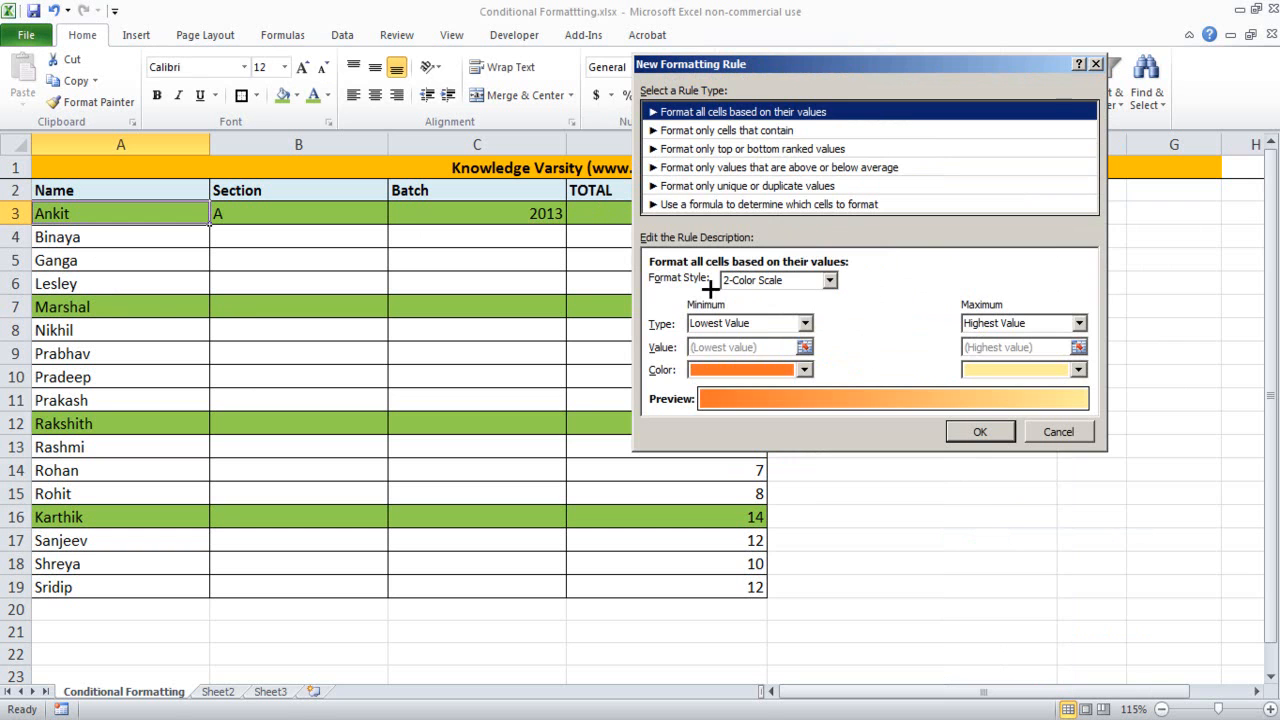
left_click(653, 204)
left_click(703, 289)
left_click_drag(752, 64, 1000, 84)
left_click(694, 218)
left_click(927, 308)
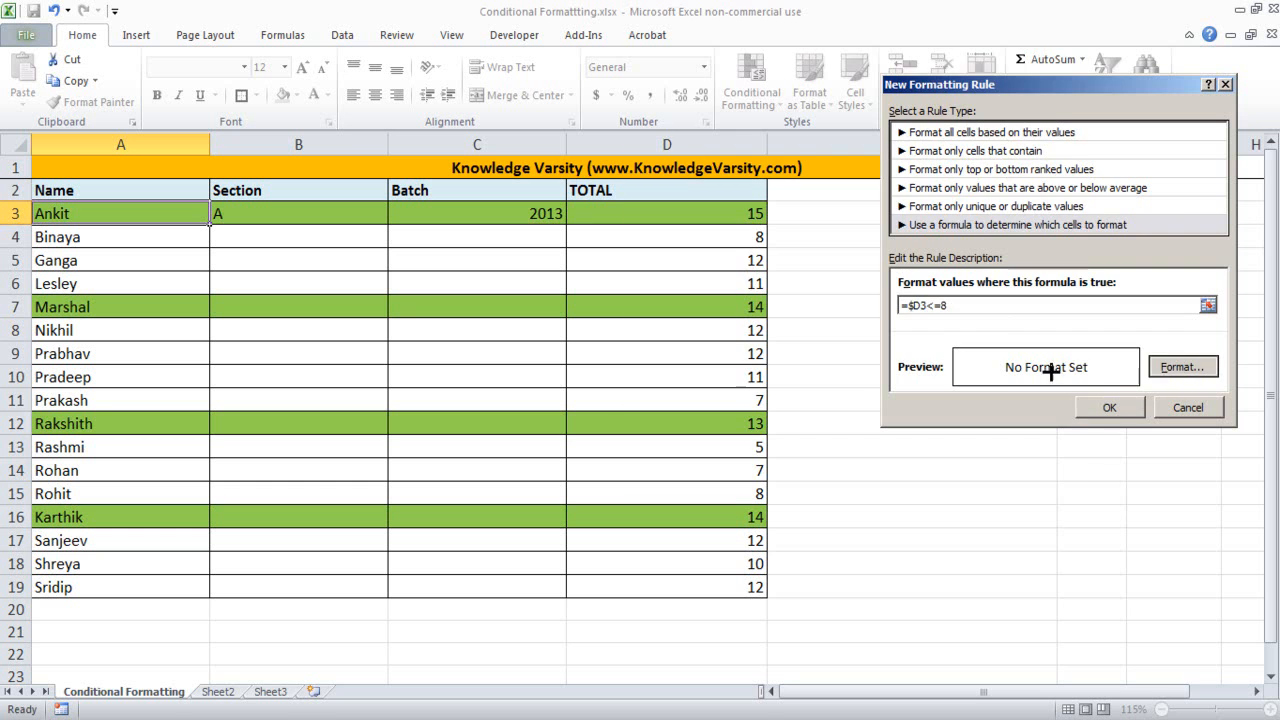
Set a red fill as the new rule's format and apply the rule to A3.
left_click(1156, 370)
left_click(688, 236)
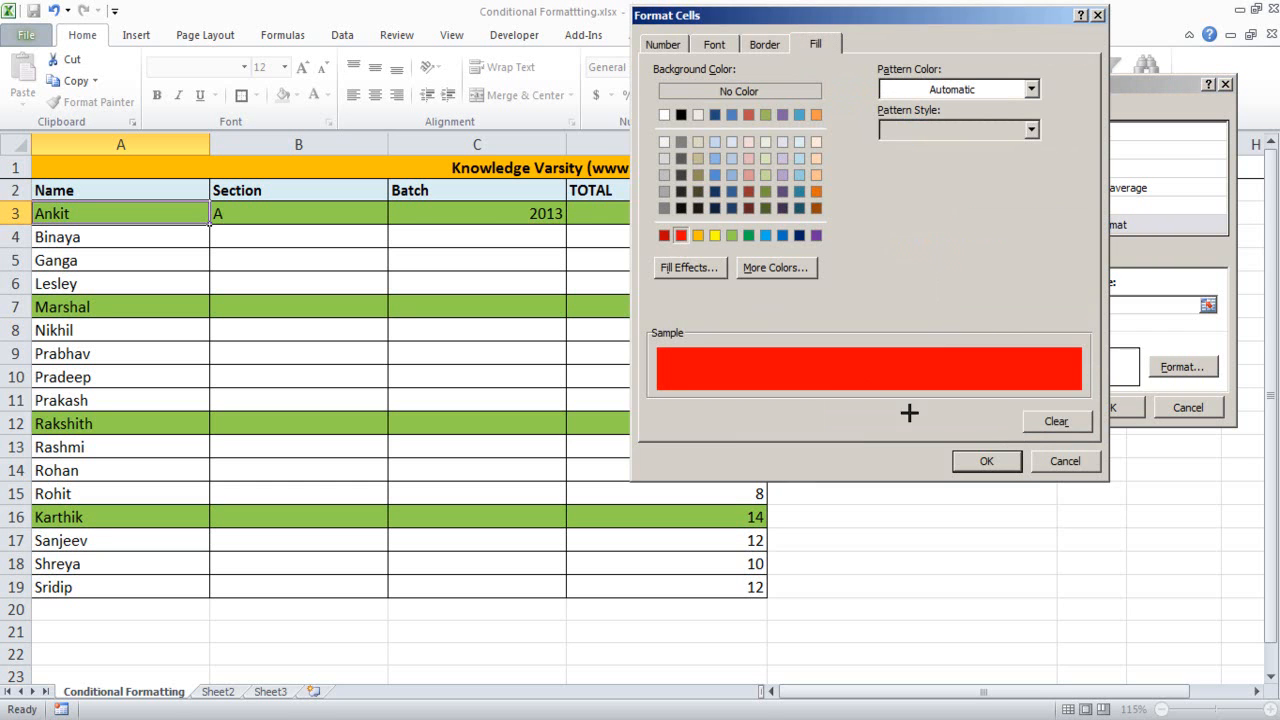
left_click(979, 458)
left_click(1020, 404)
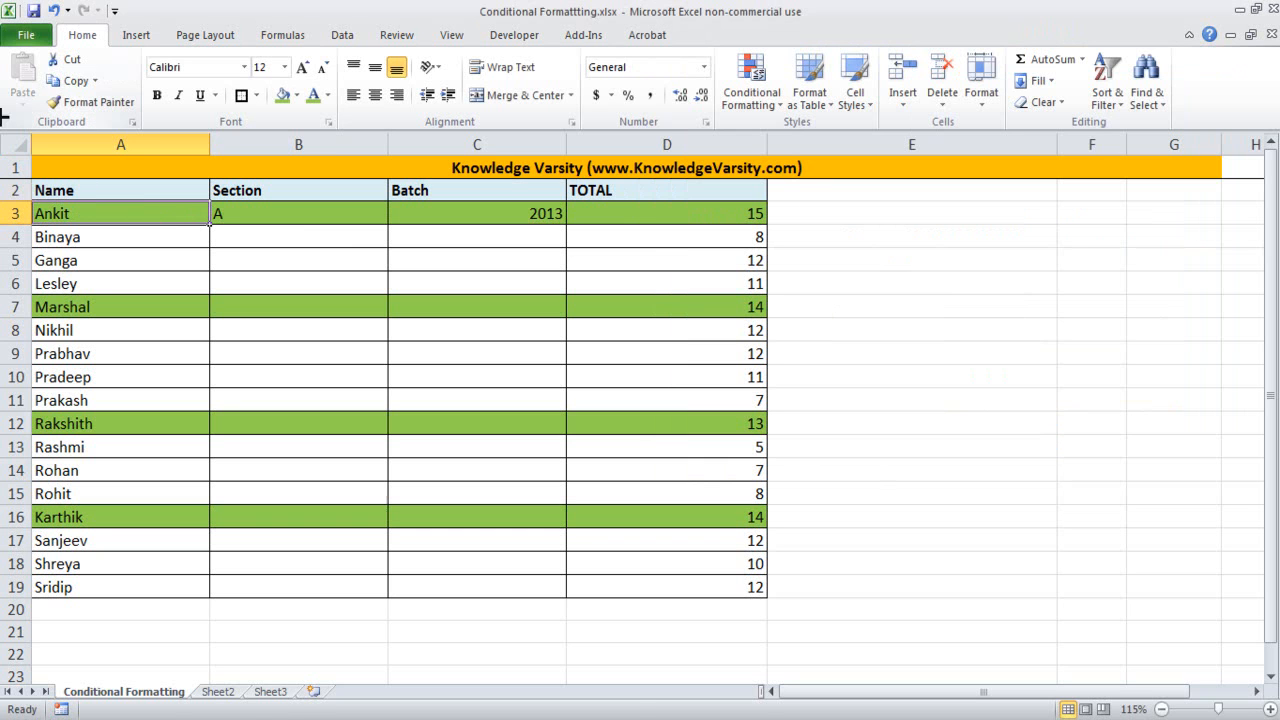
Copy A3's formatting with both rules onto the whole student table, A3:D19.
left_click(90, 101)
mouse_move(76, 210)
left_mouse_down()
mouse_move(297, 536)
mouse_move(694, 583)
left_mouse_up()
left_click(969, 433)
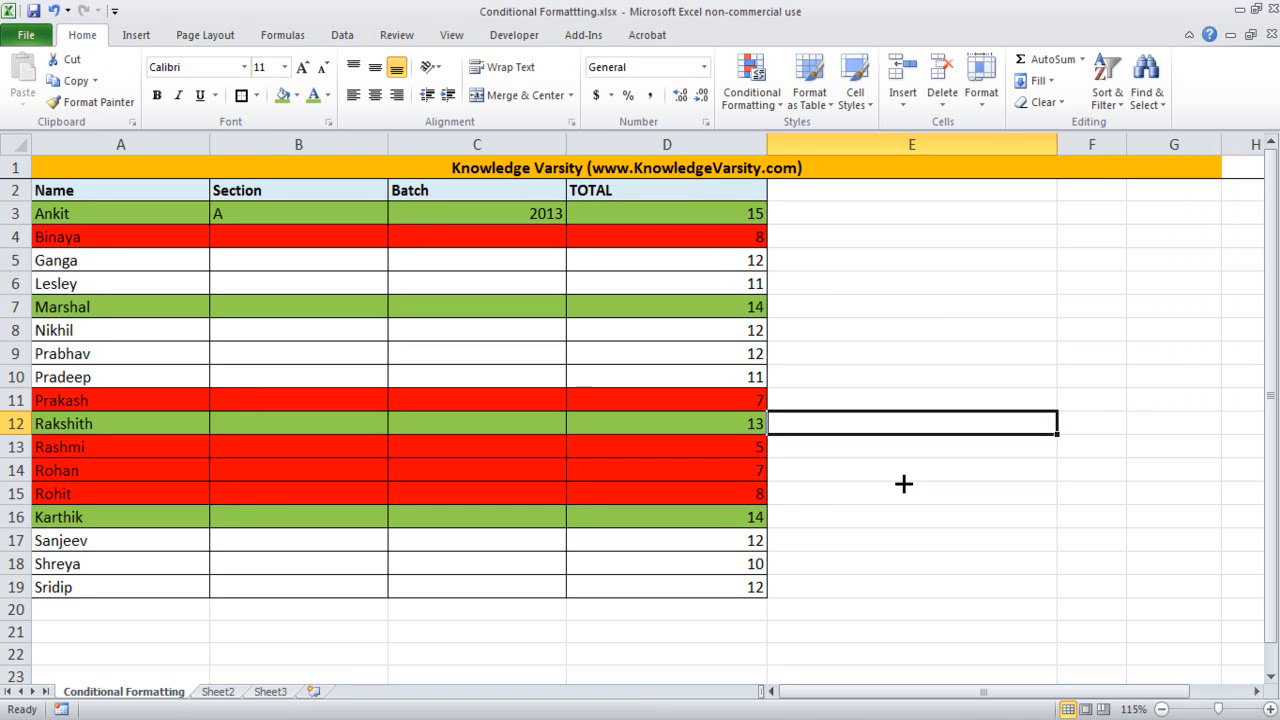
Start another new conditional formatting rule for A3.
left_click(96, 213)
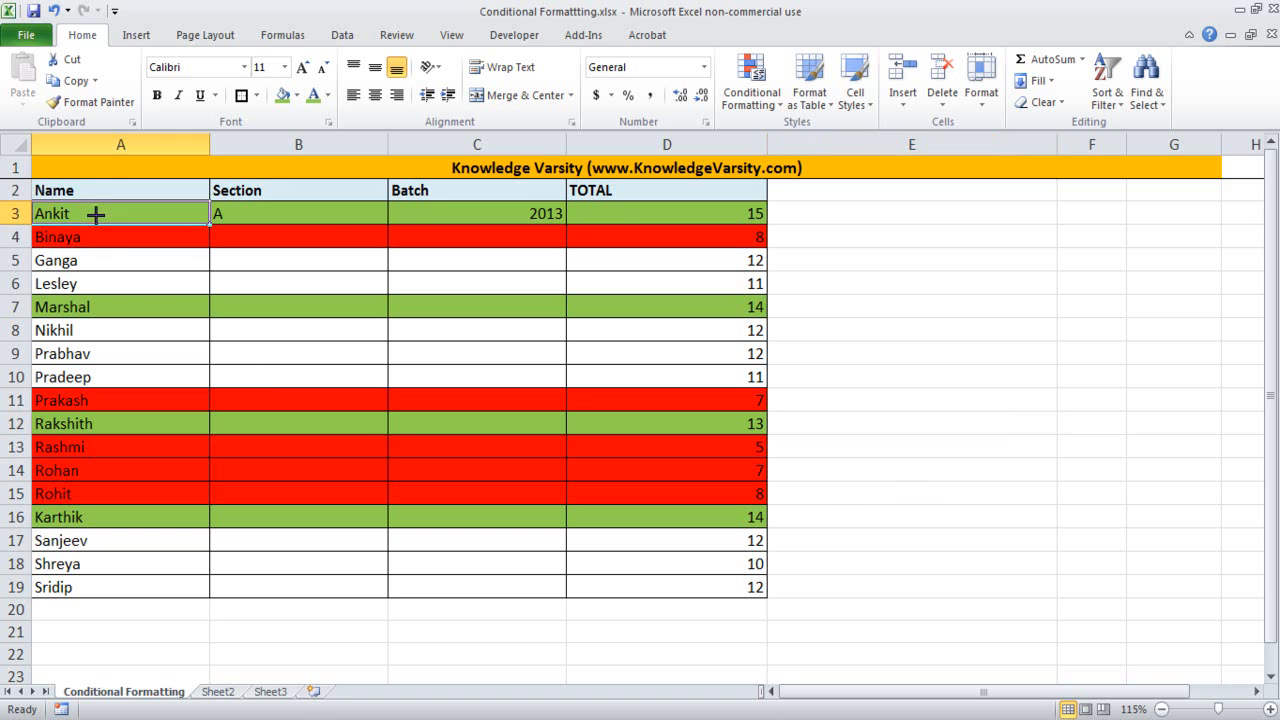
left_click(775, 108)
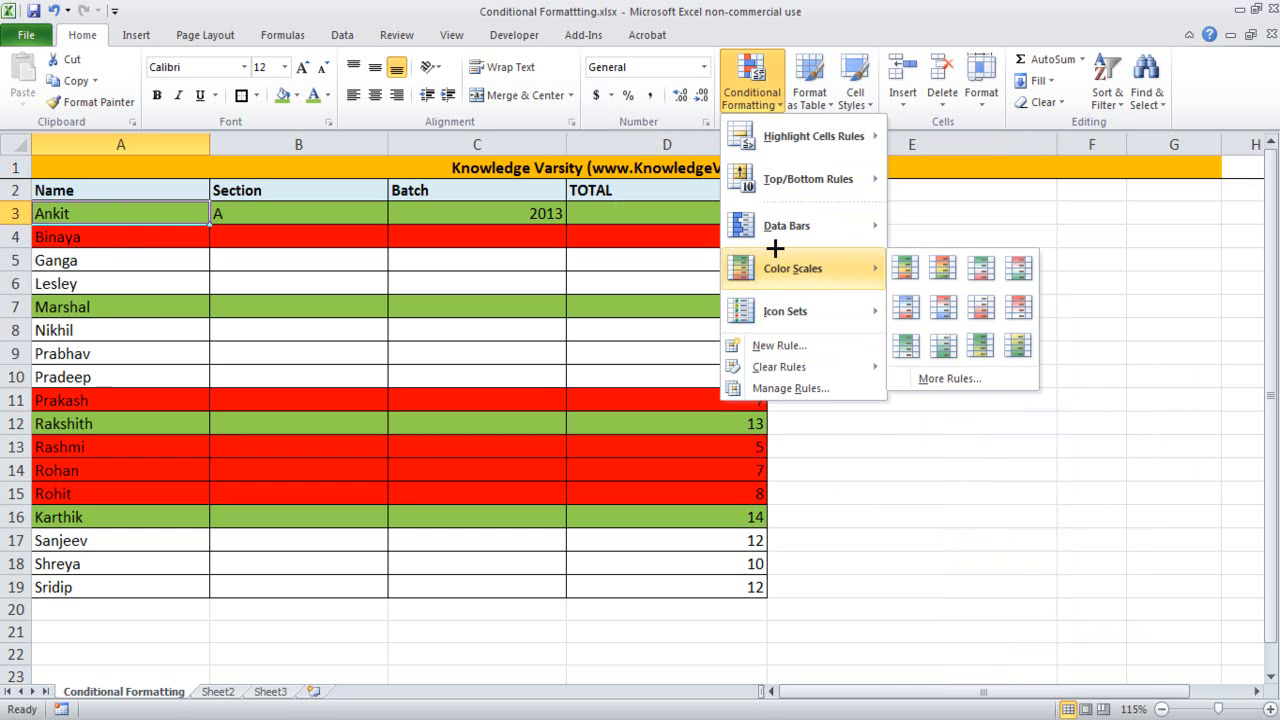
mouse_move(774, 245)
left_click(795, 346)
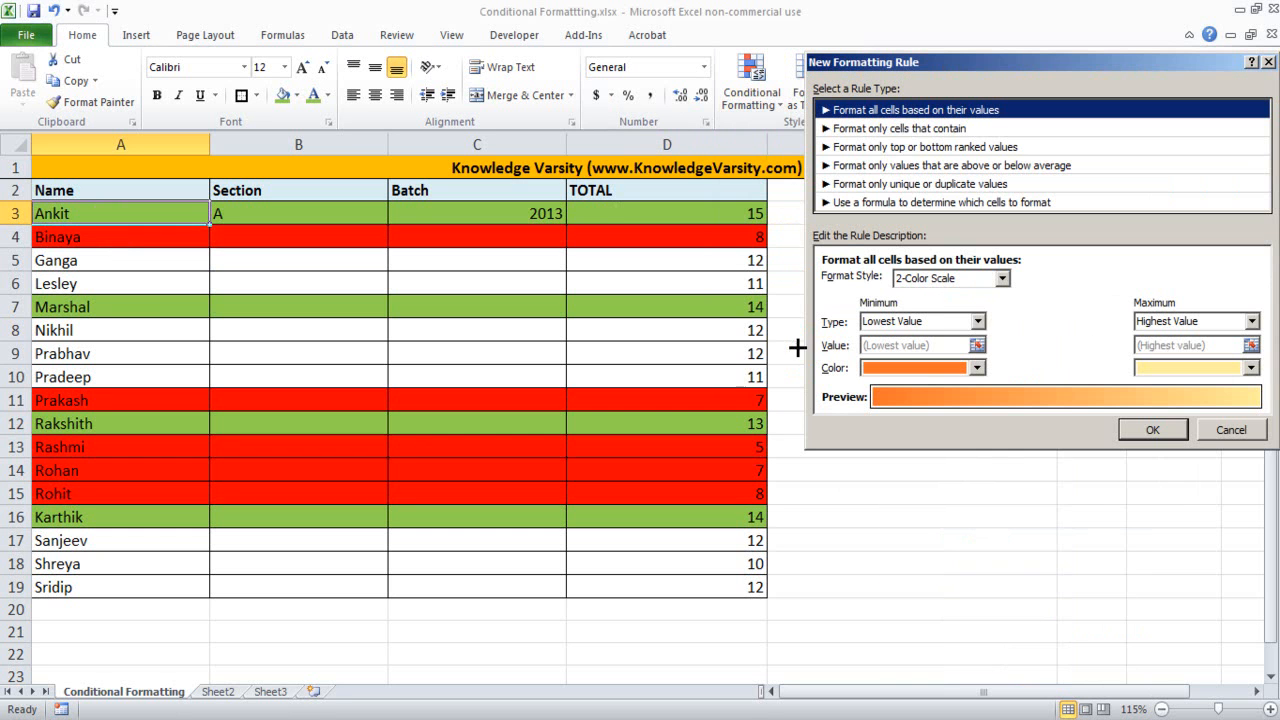